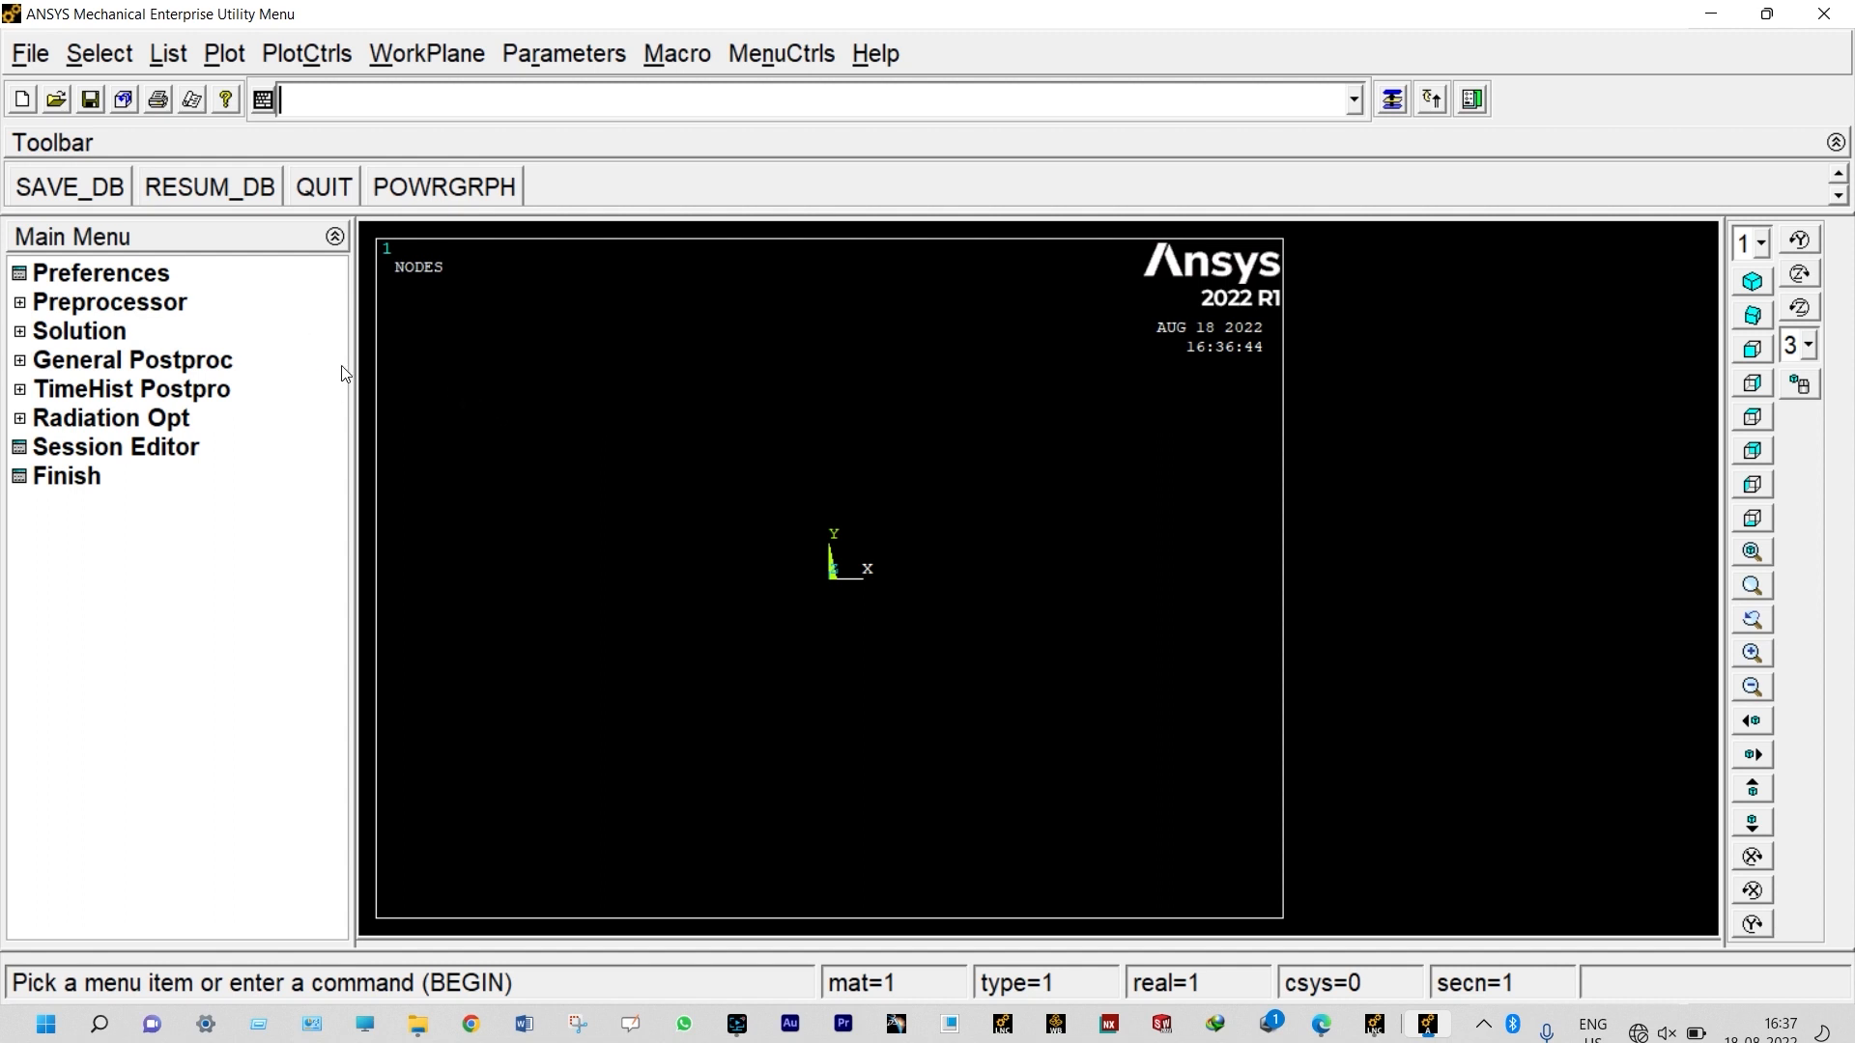
Change the analysis title to FEA11 and replot the graphics so the title is applied
left_click(43, 65)
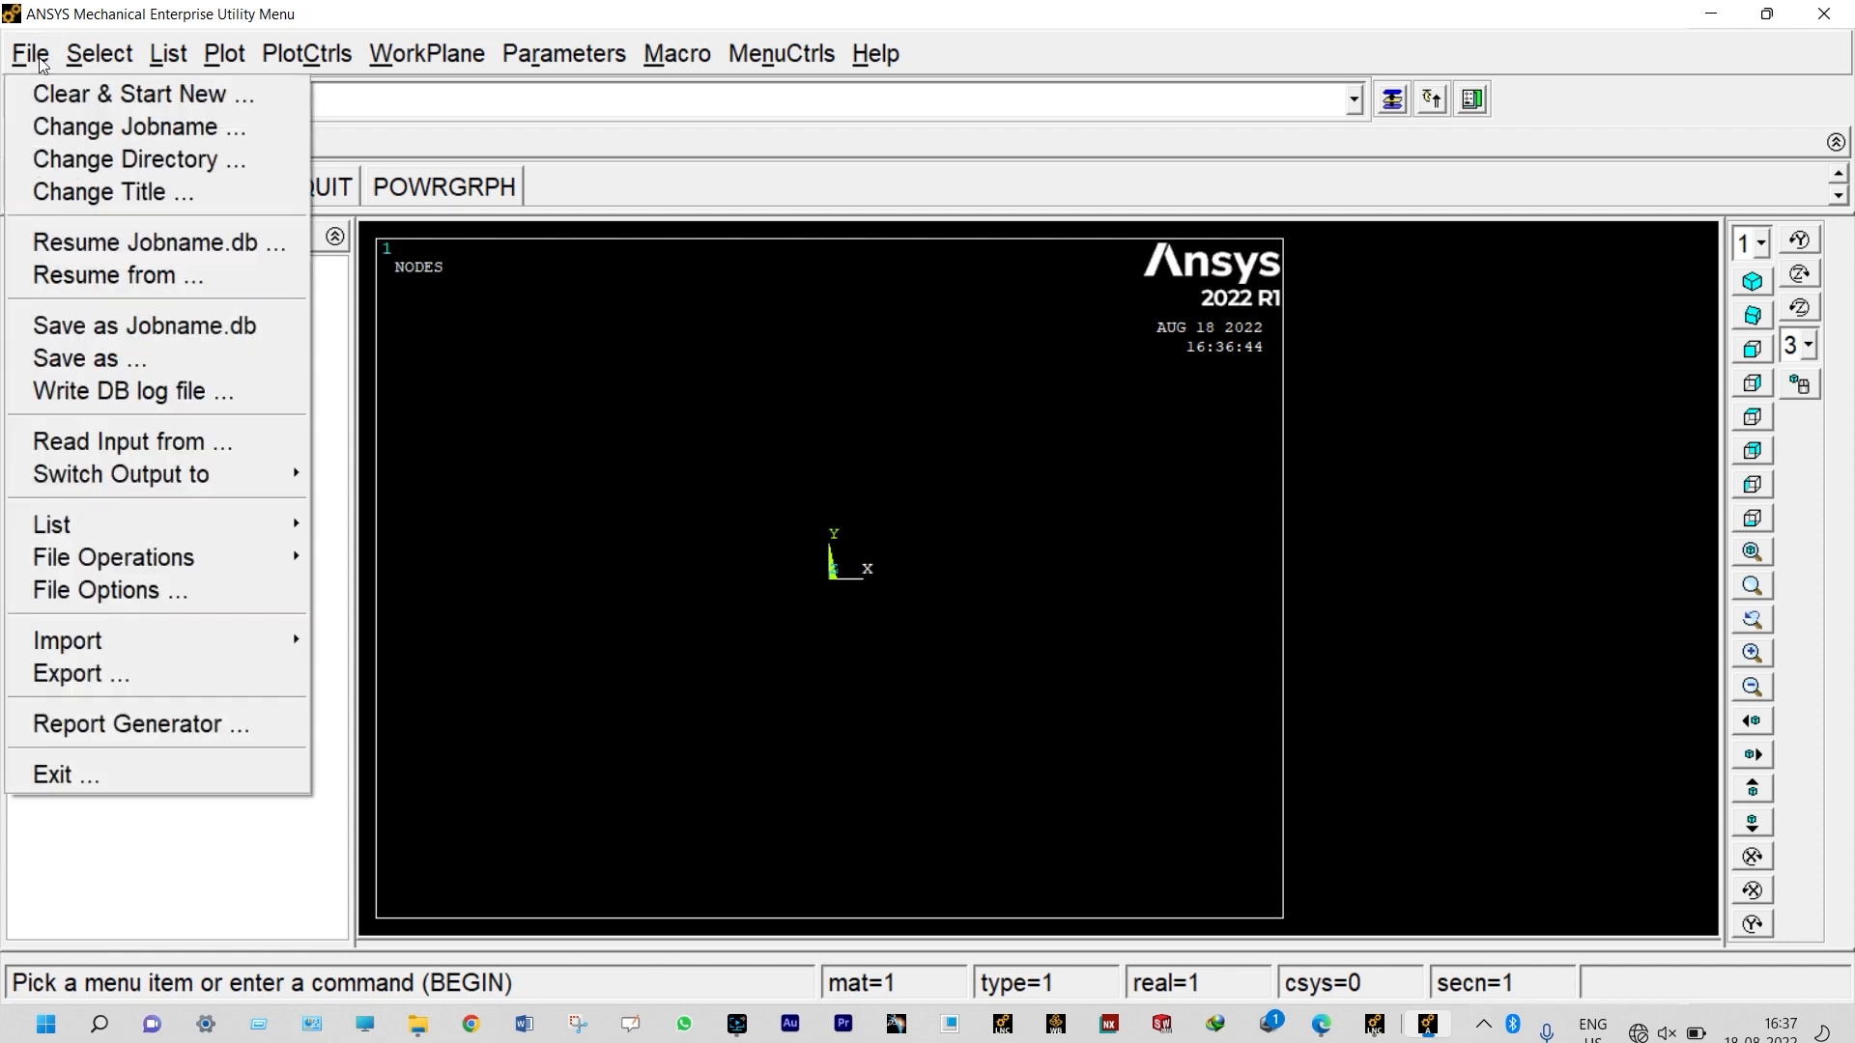
left_click(109, 190)
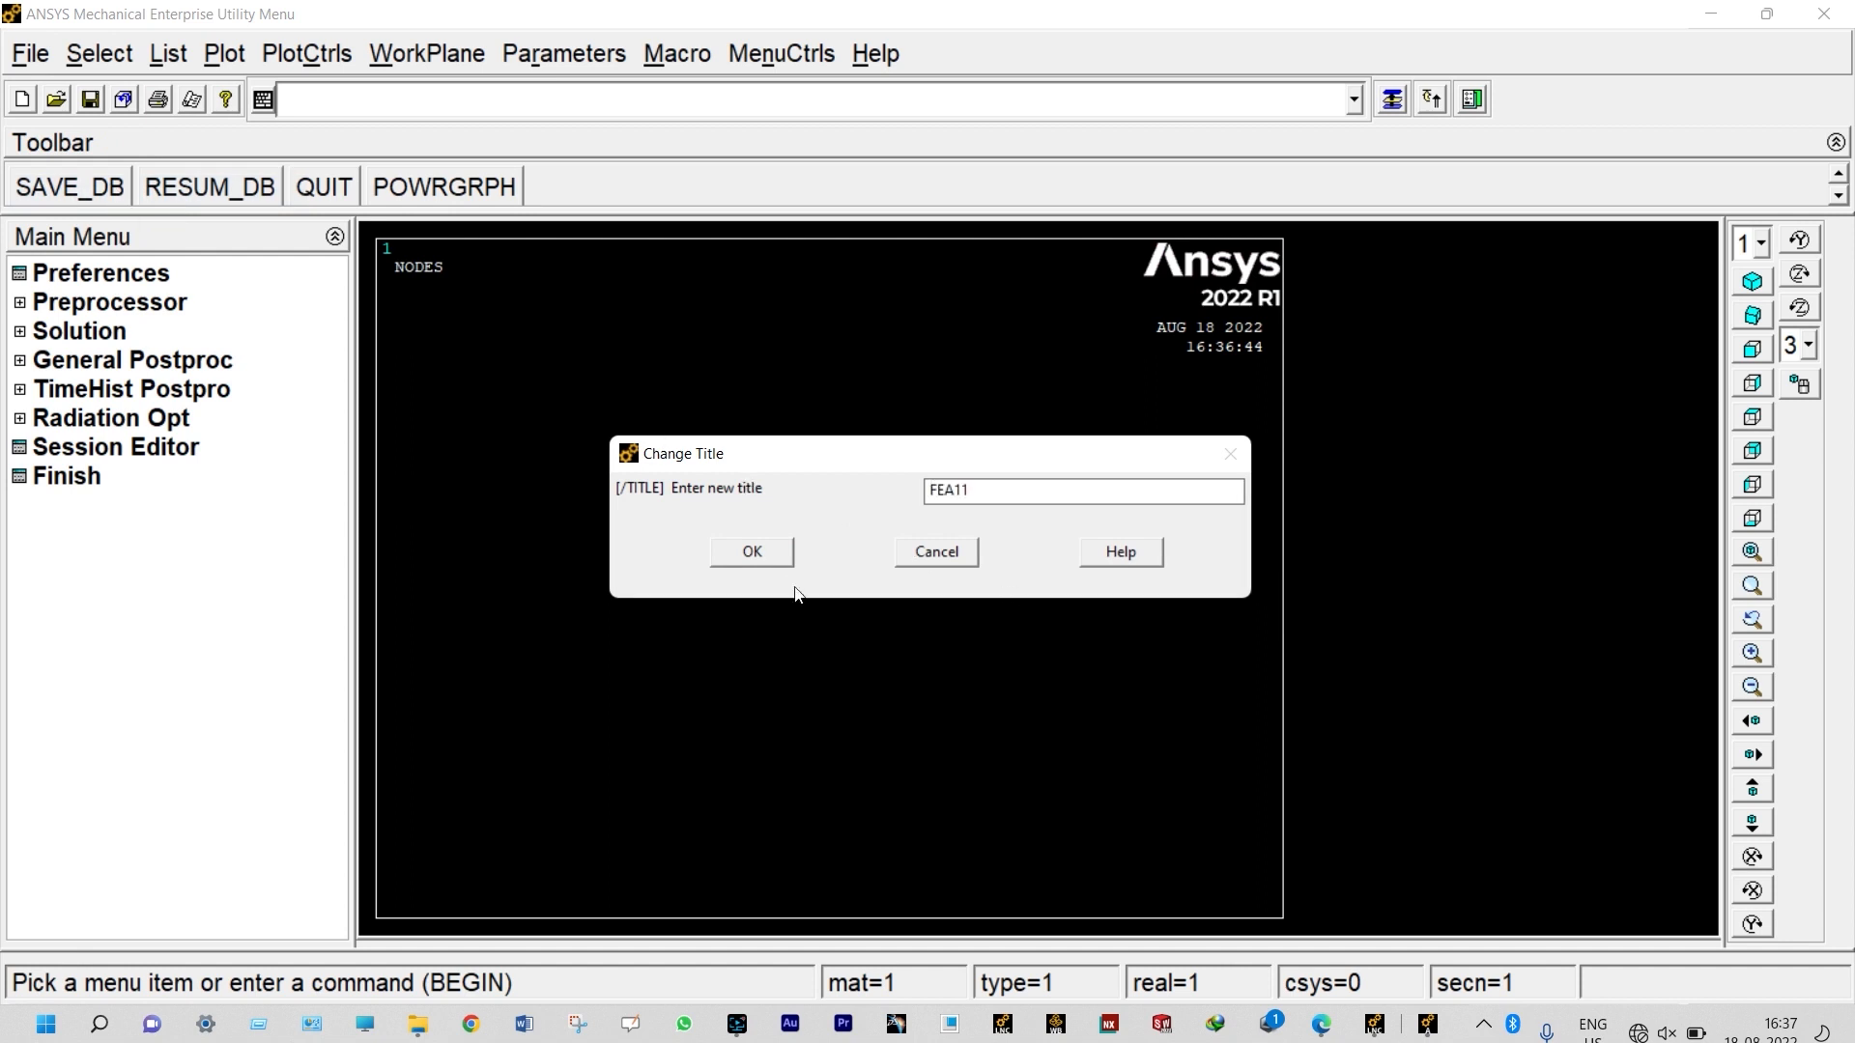
left_click(771, 557)
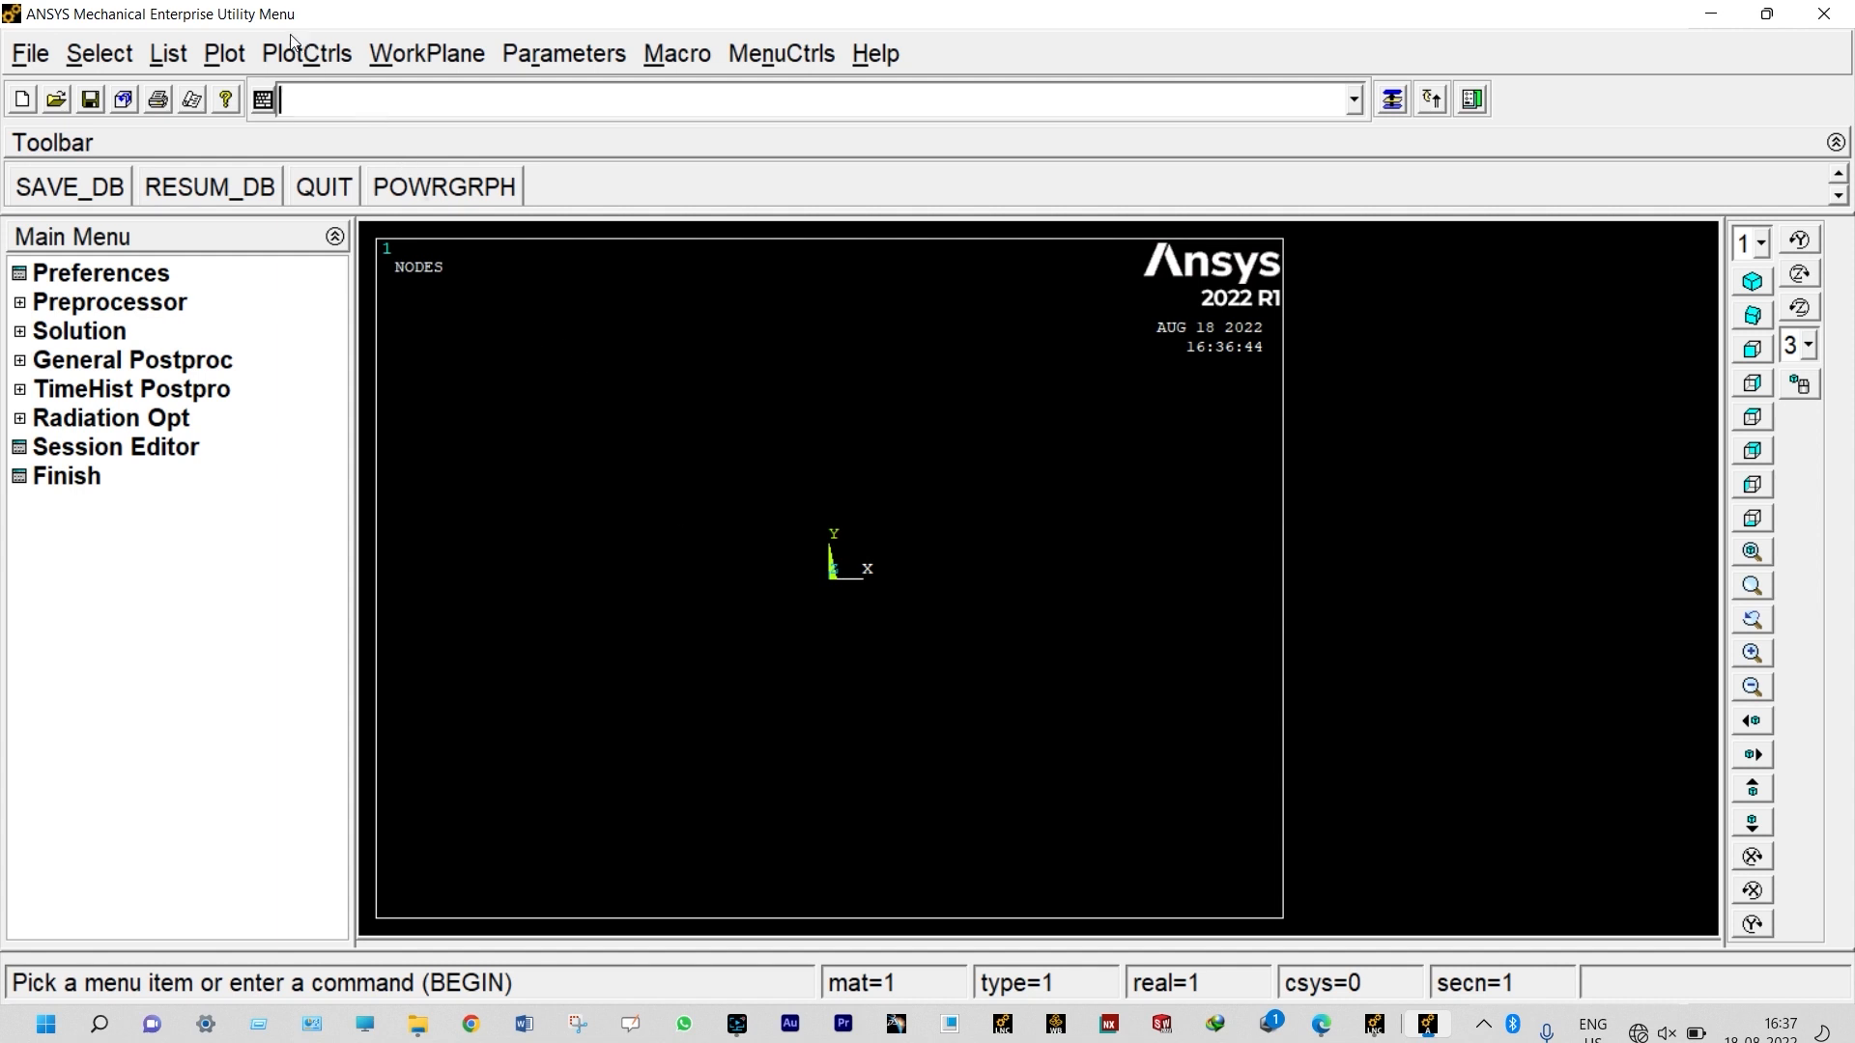
left_click(224, 56)
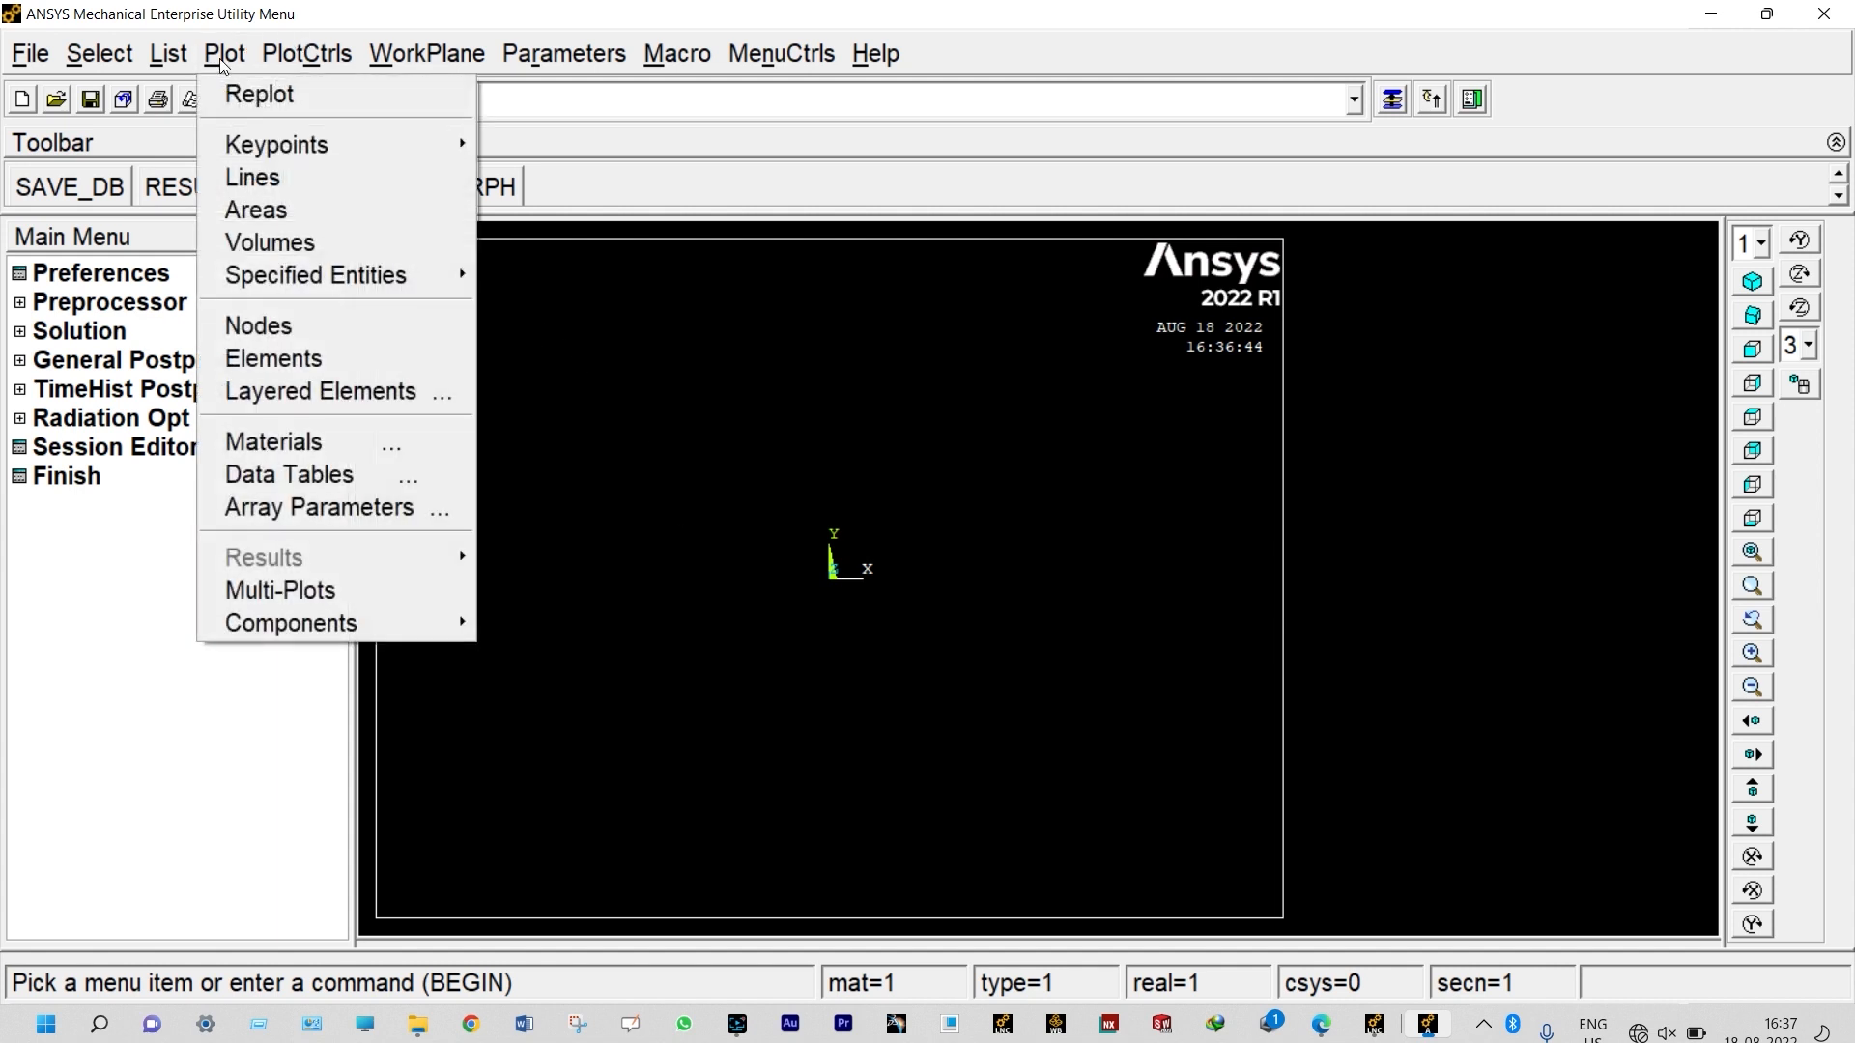
left_click(259, 93)
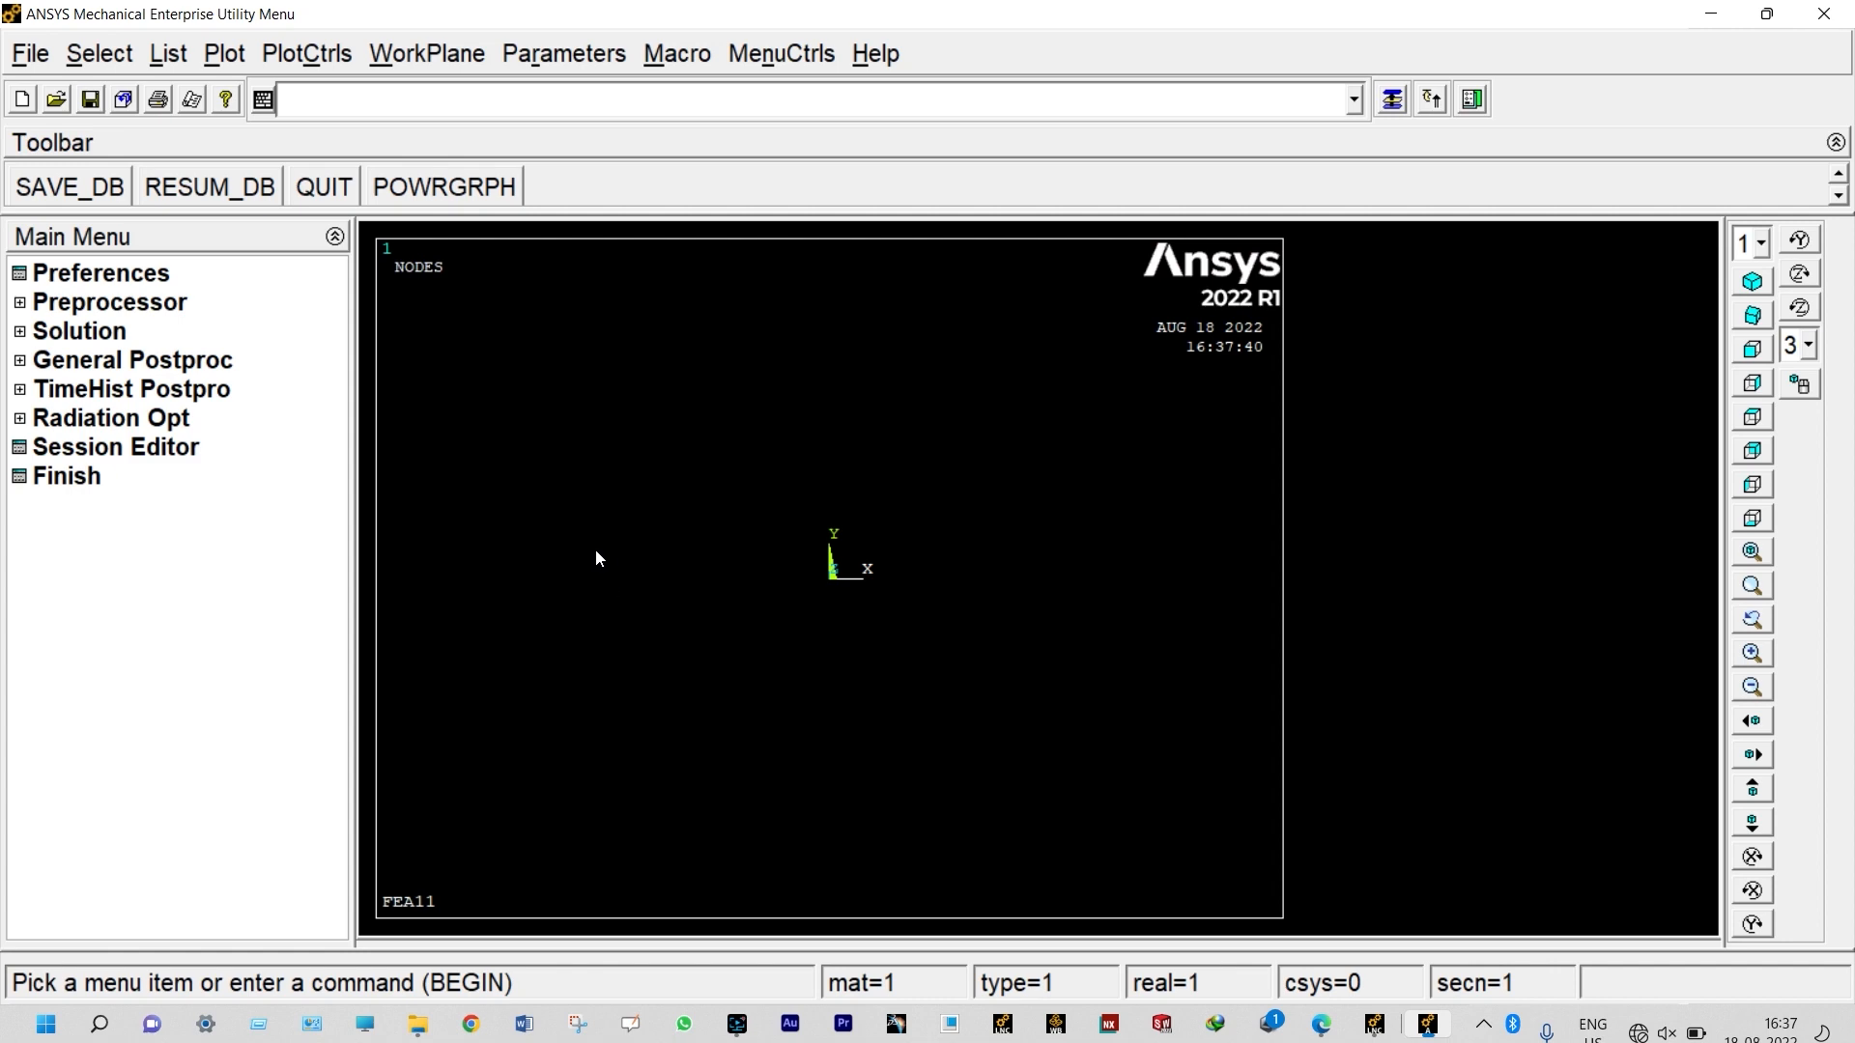
Set the GUI filtering preferences to show only the Thermal discipline
left_click(152, 280)
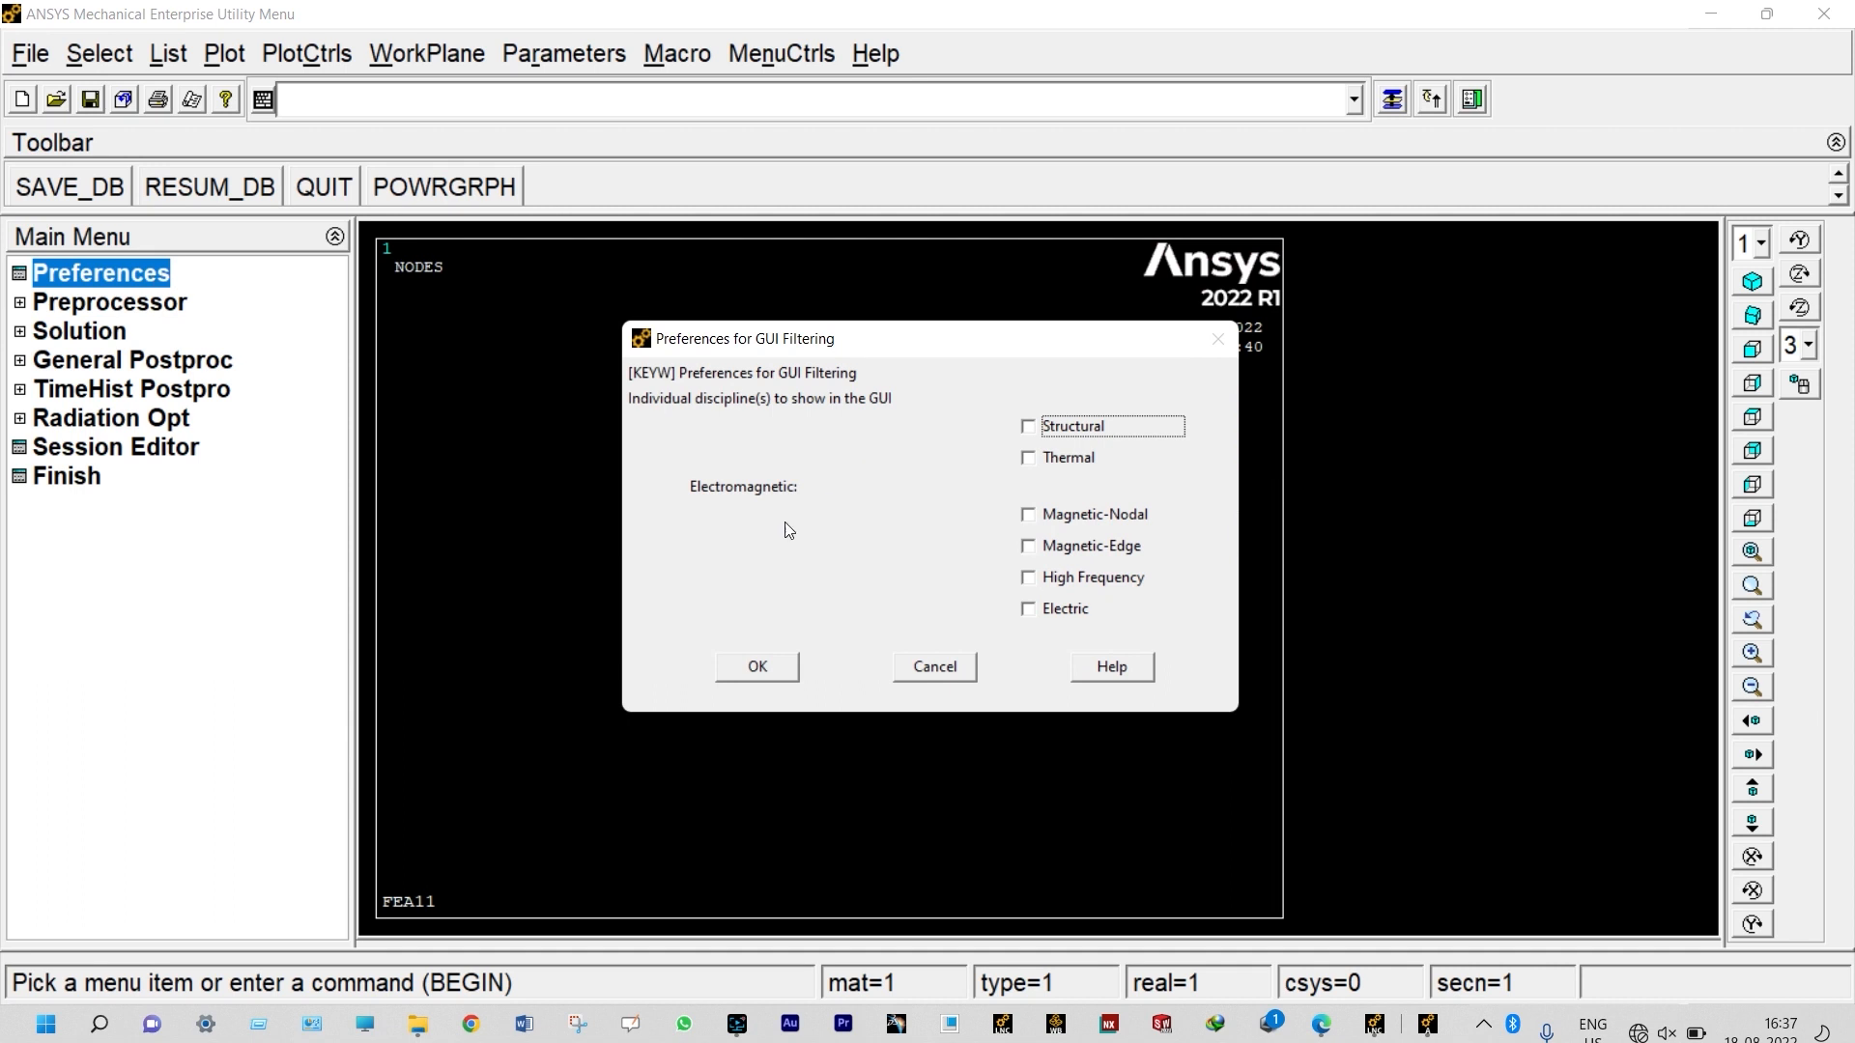
left_click(1028, 461)
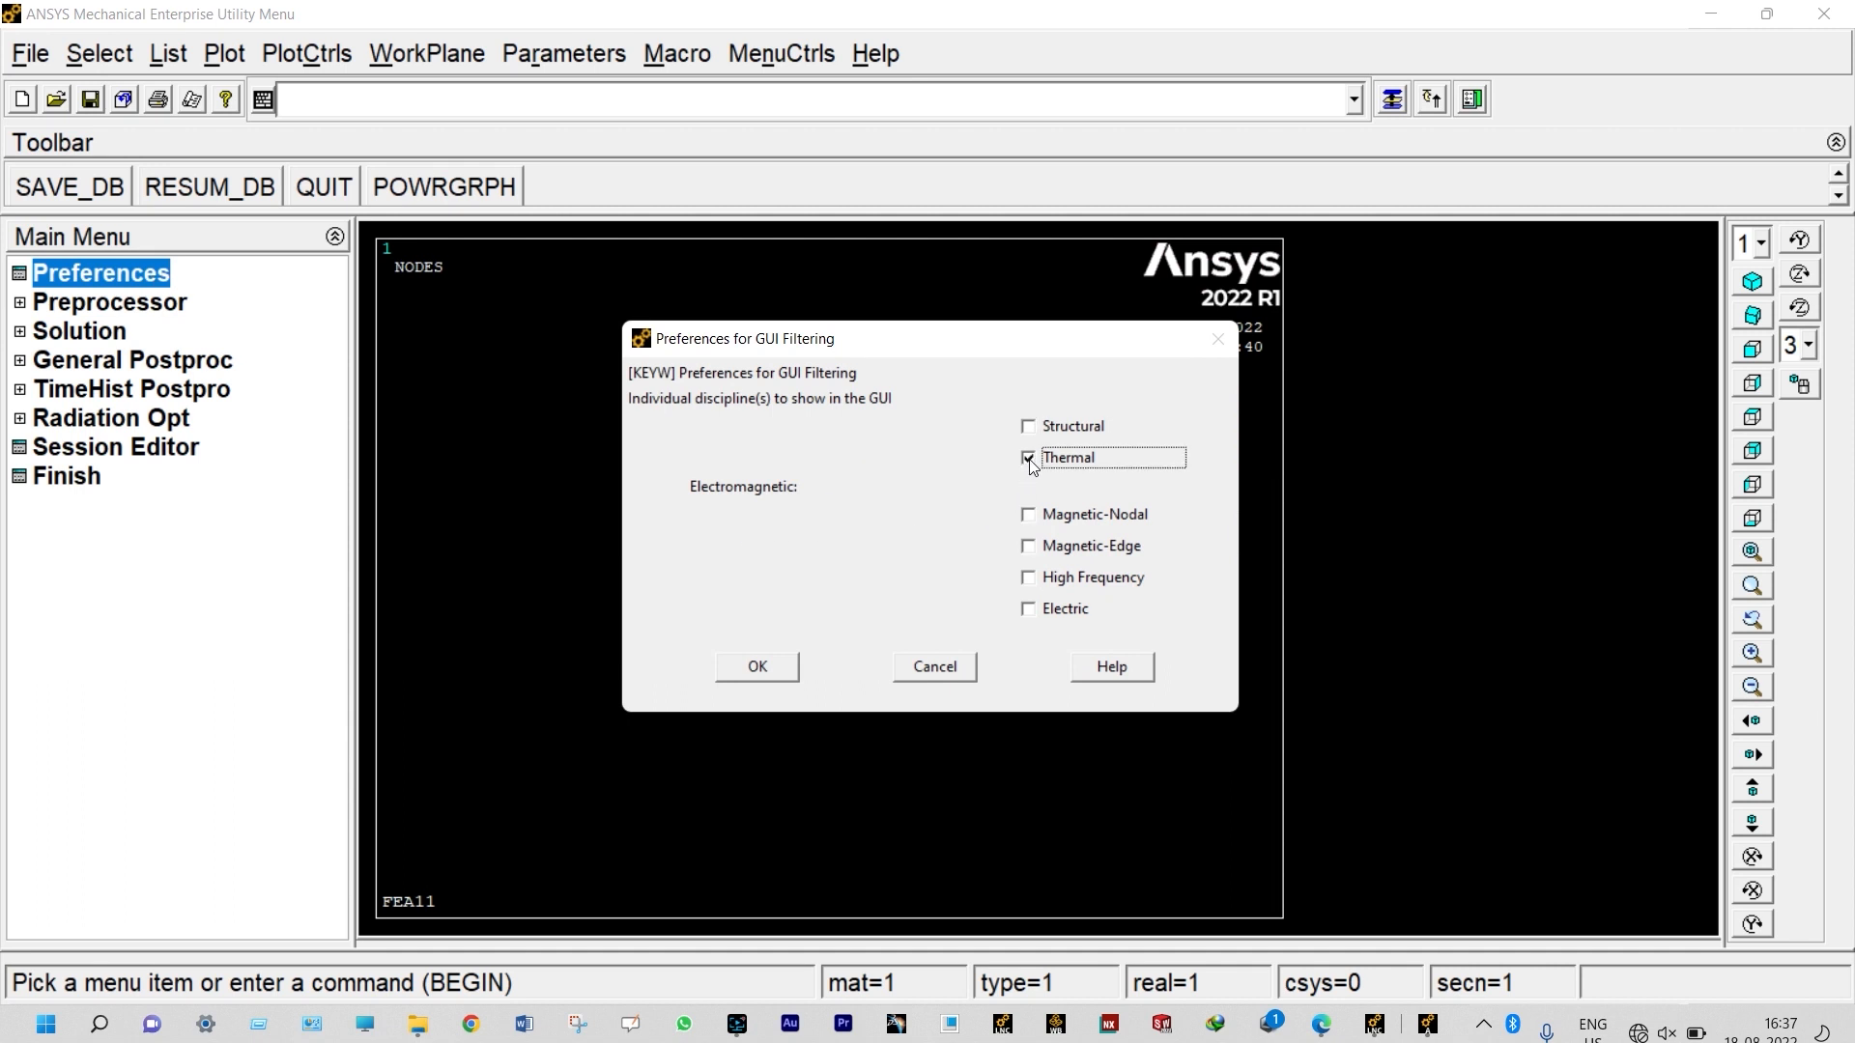
left_click(768, 665)
Add the thermal solid Quad 4node 55 element as element type 1 in the preprocessor
left_click(110, 302)
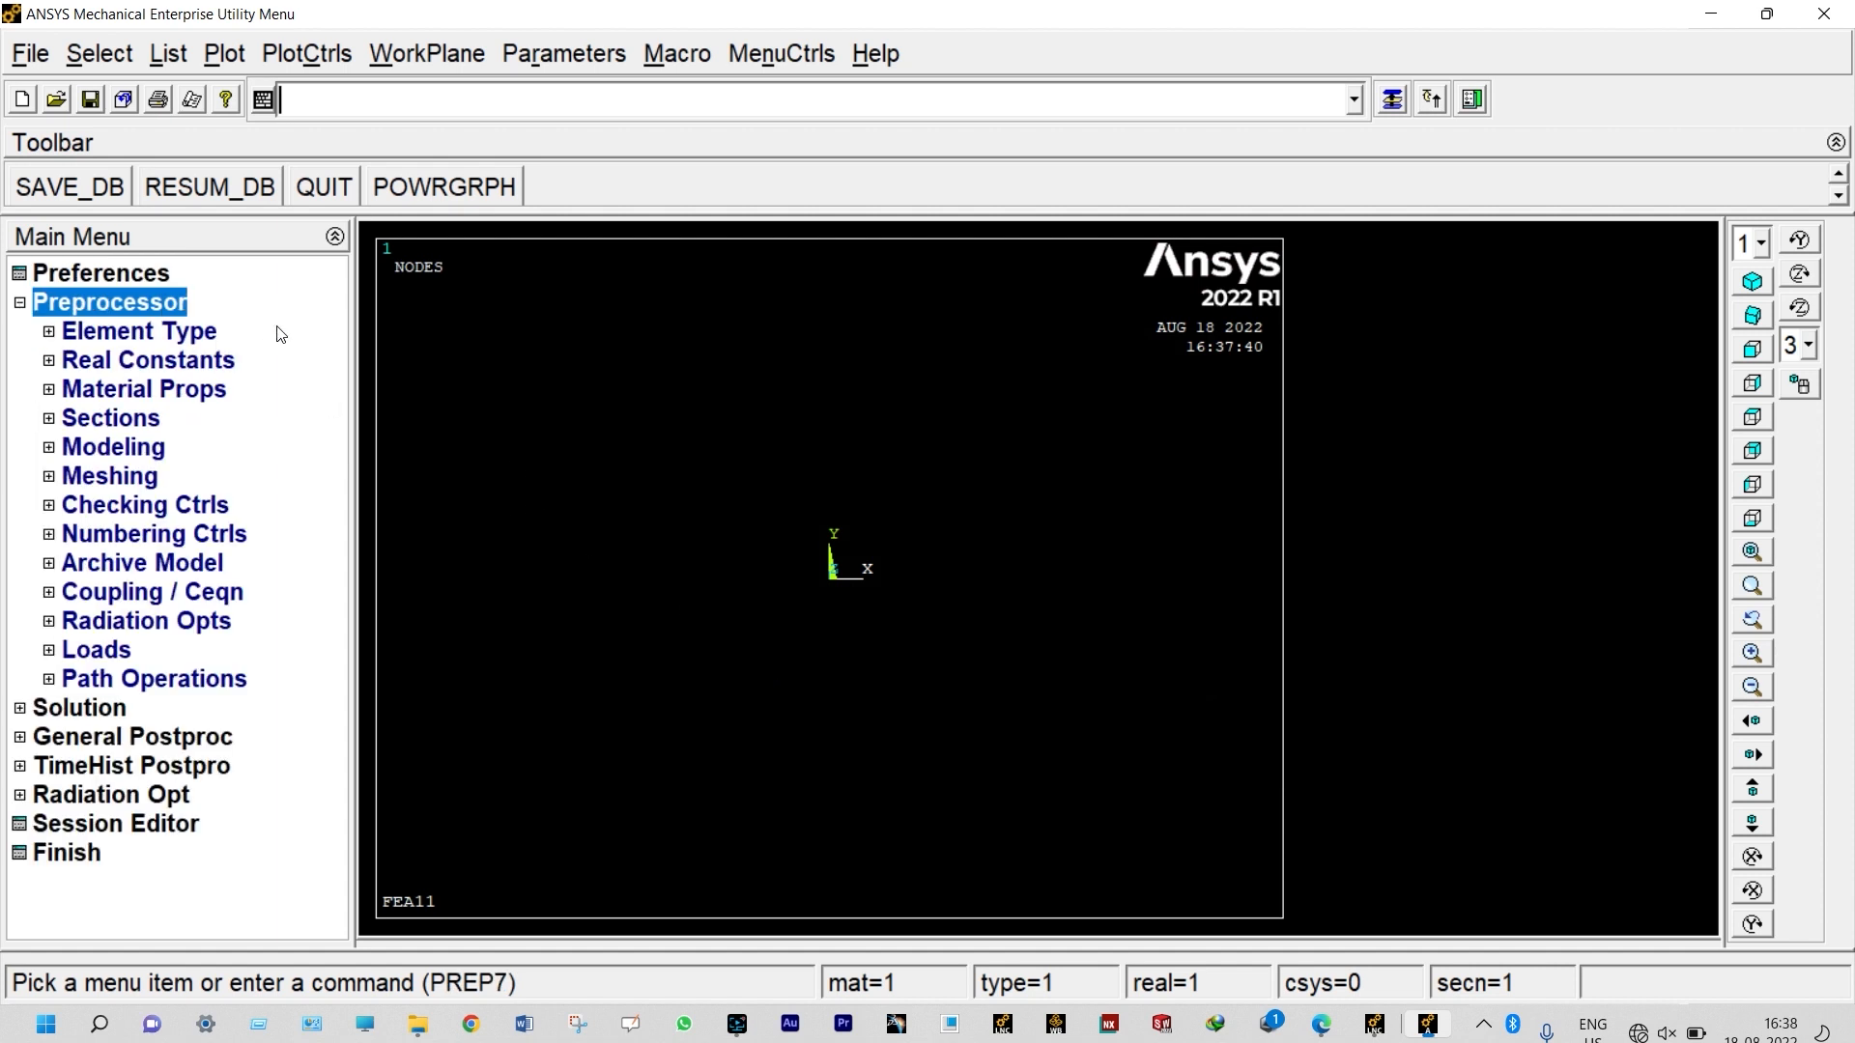
left_click(194, 334)
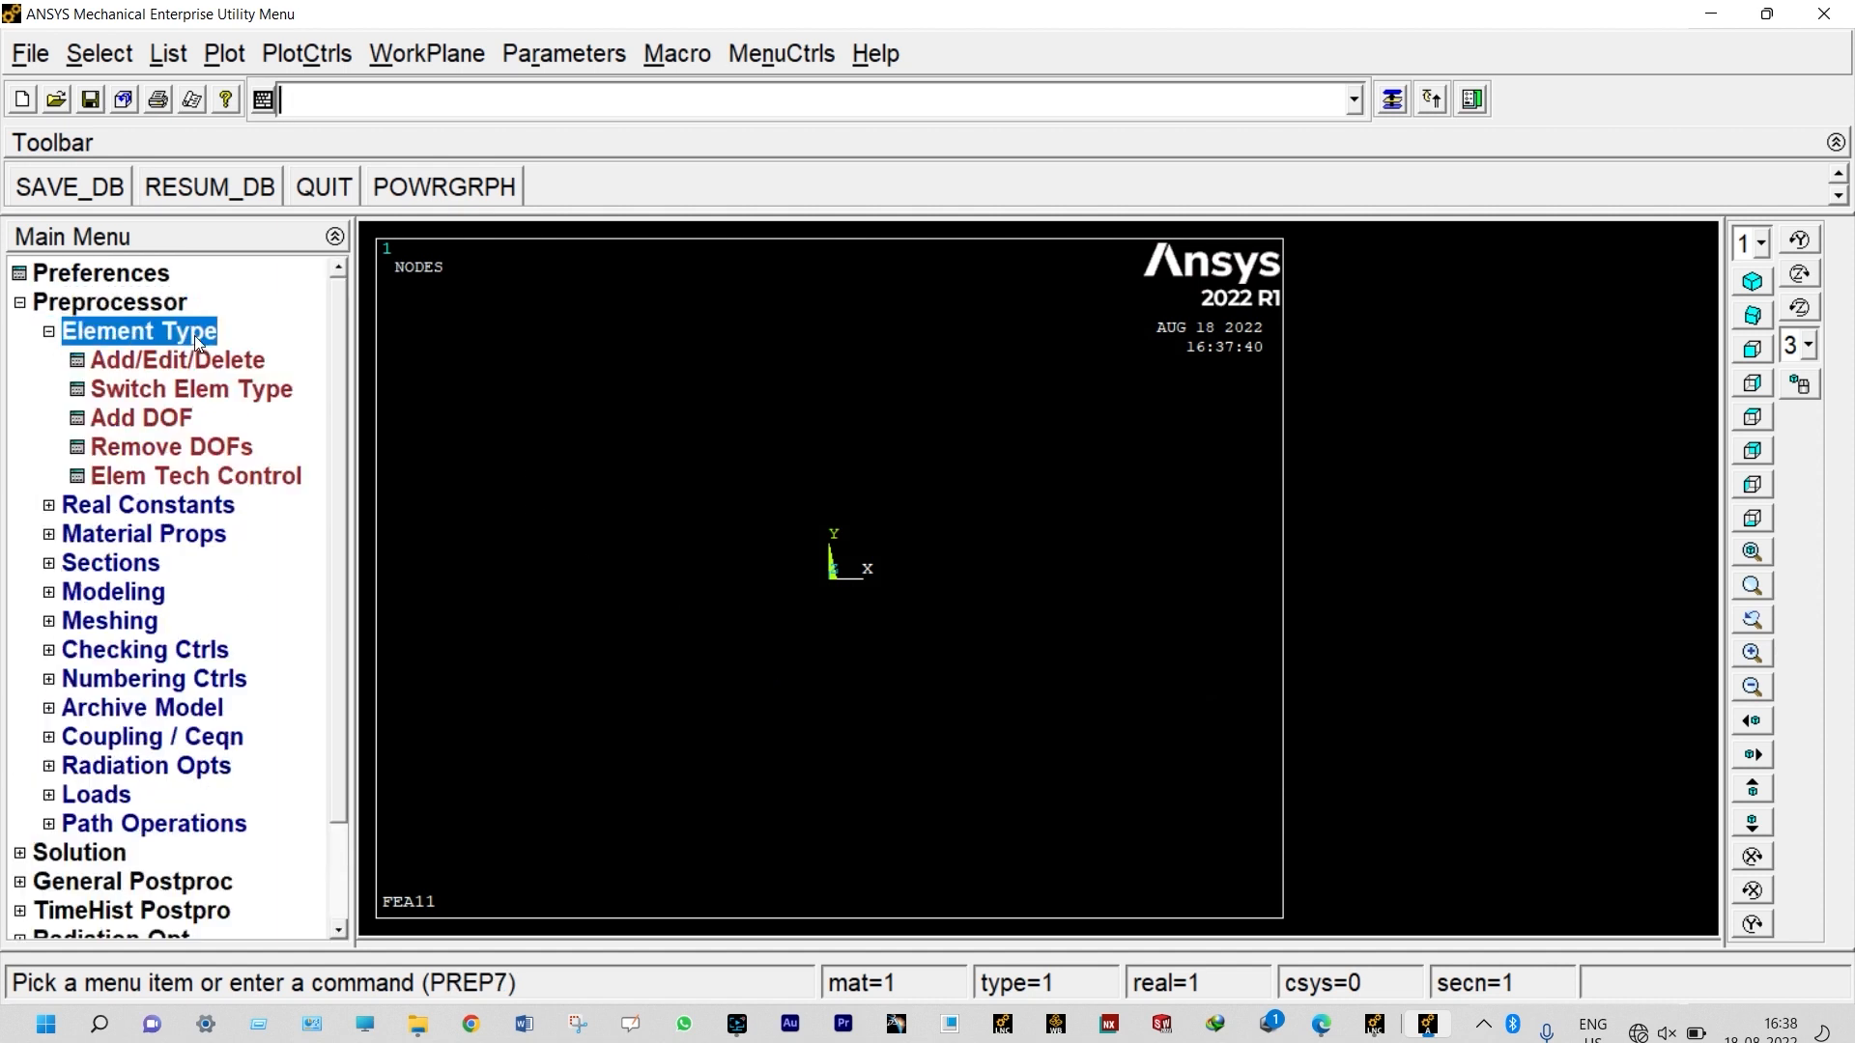
left_click(193, 361)
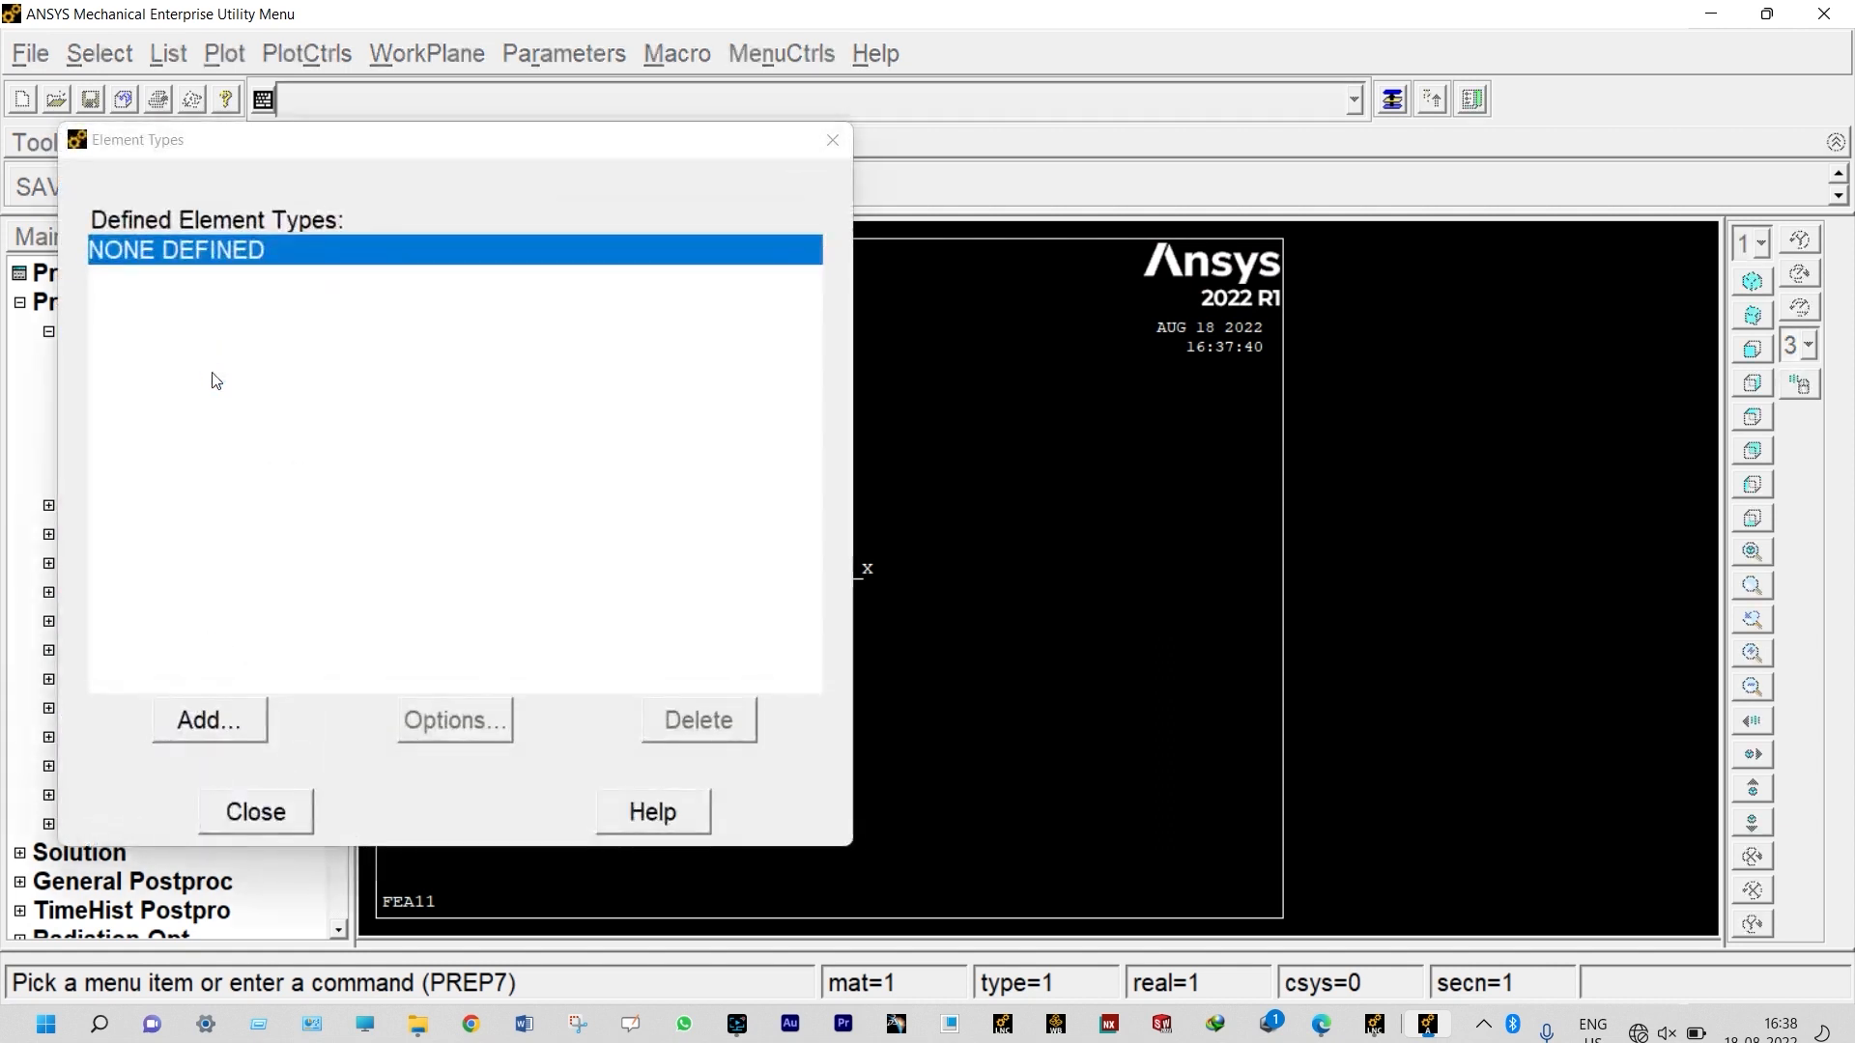
left_click(240, 726)
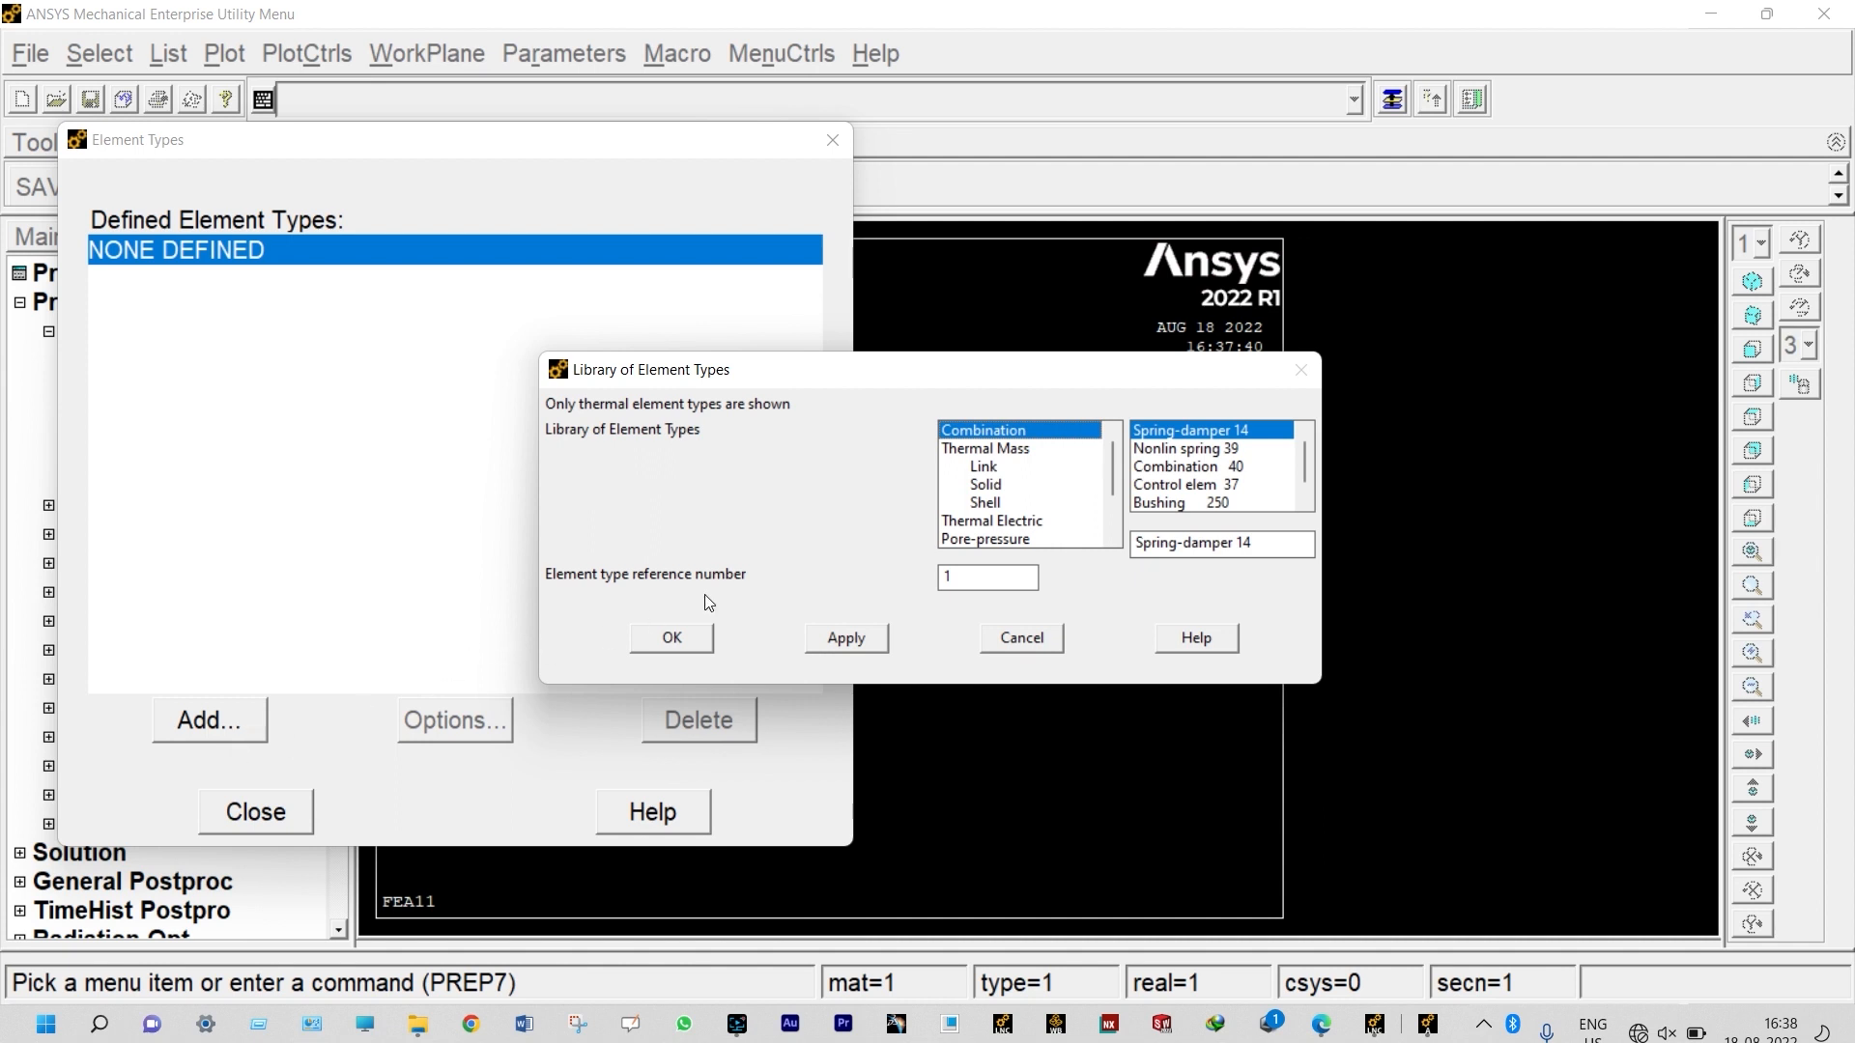
left_click(979, 487)
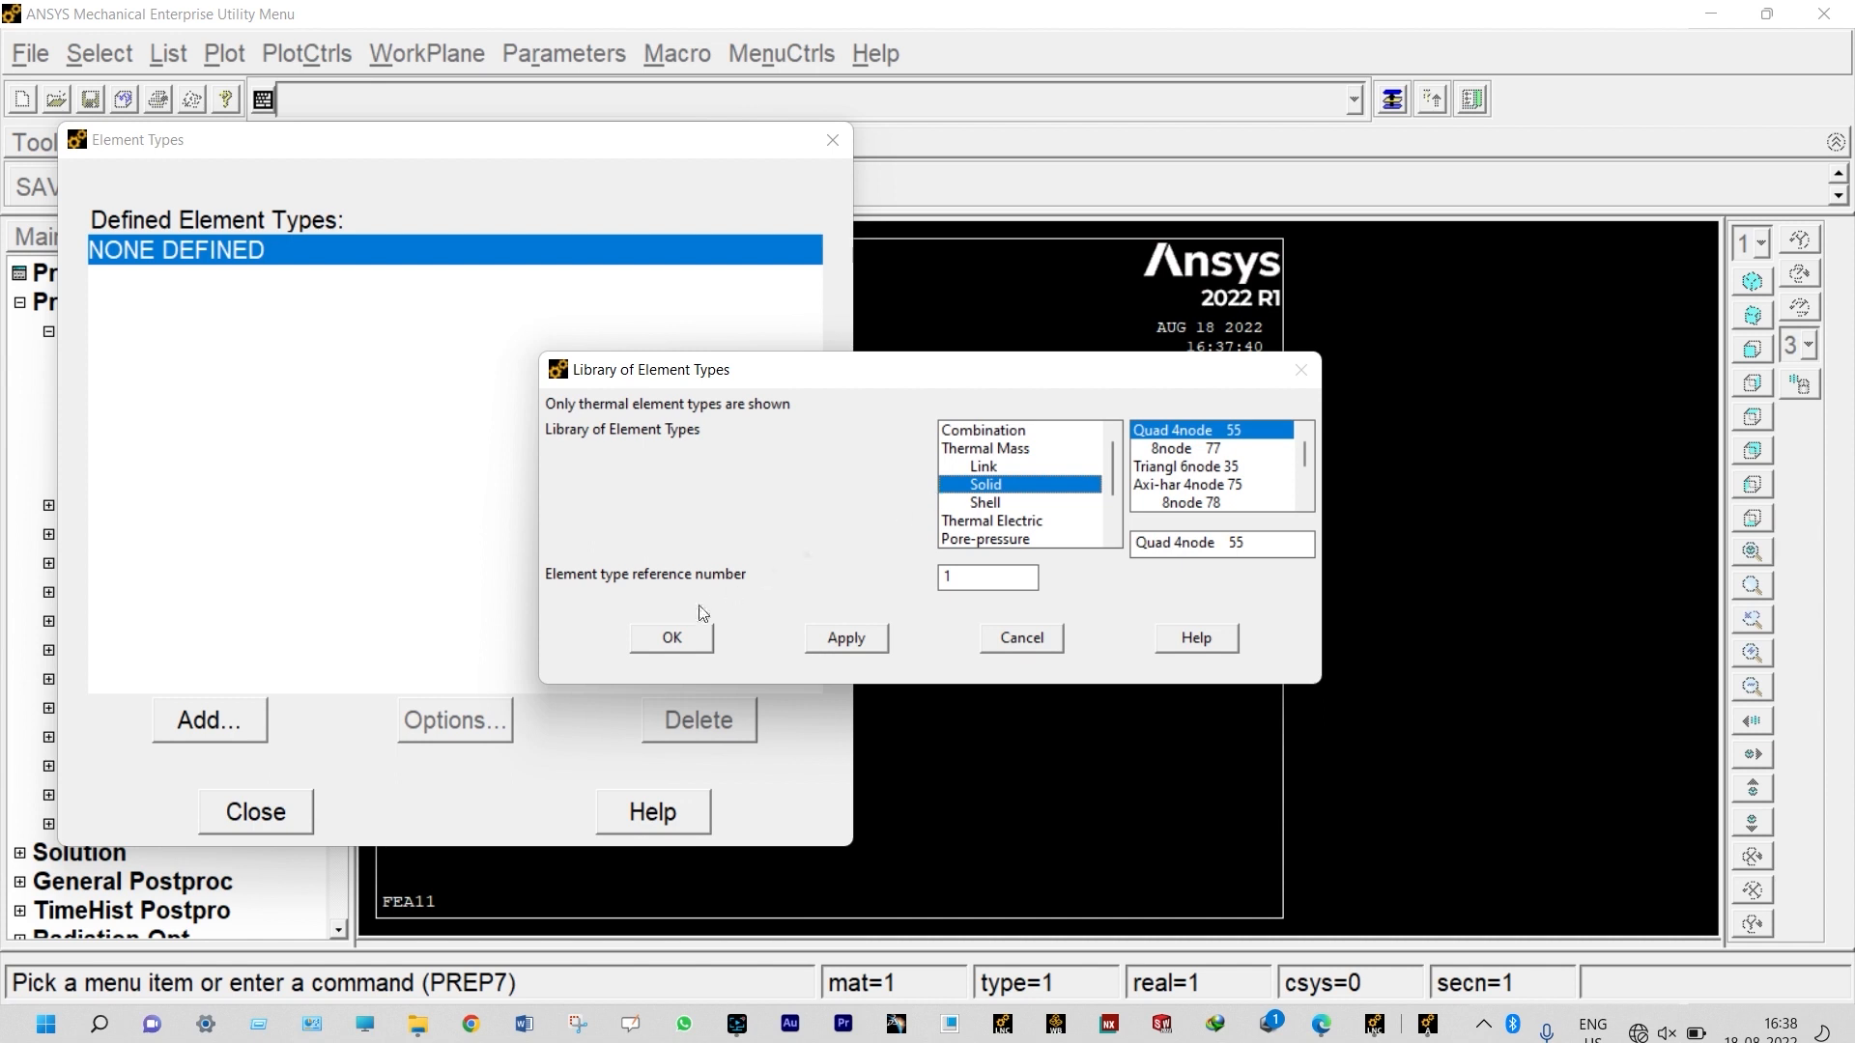
left_click(674, 641)
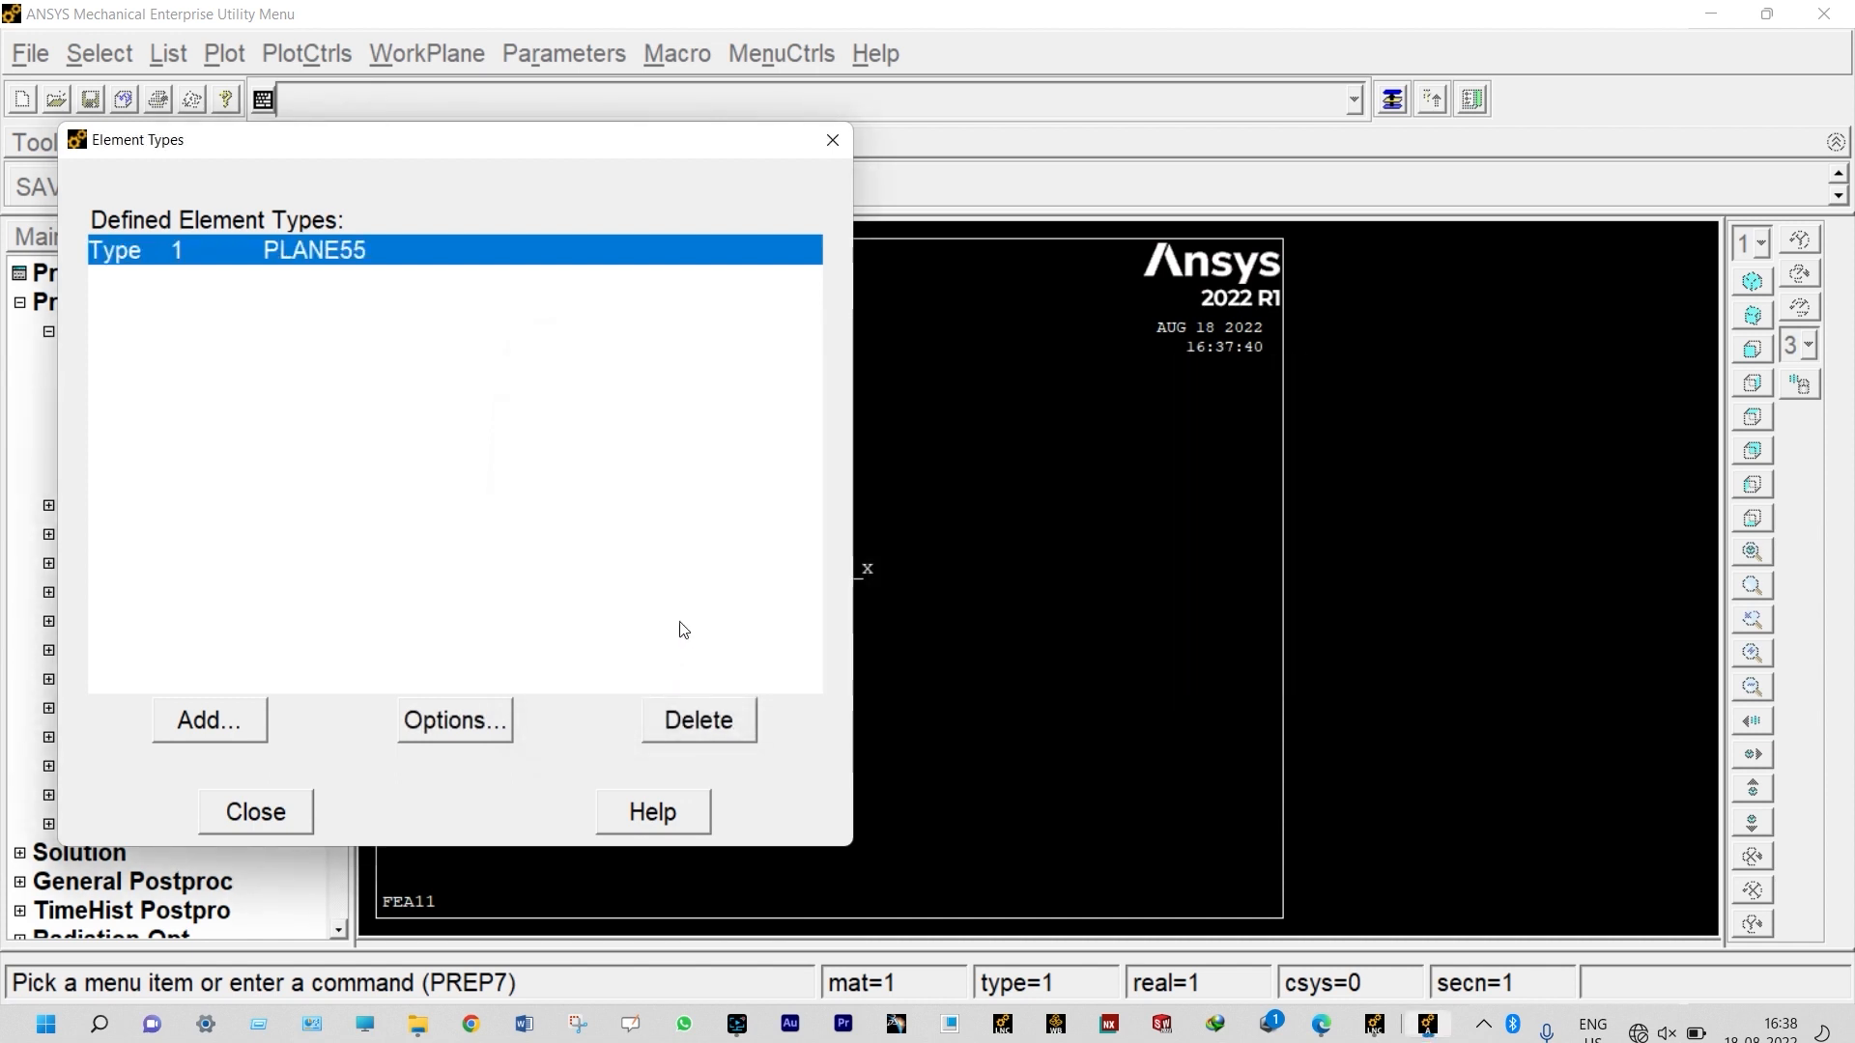
Set the PLANE55 element behavior (K3) to Plane Thickness and finish the element type definition
left_click(489, 720)
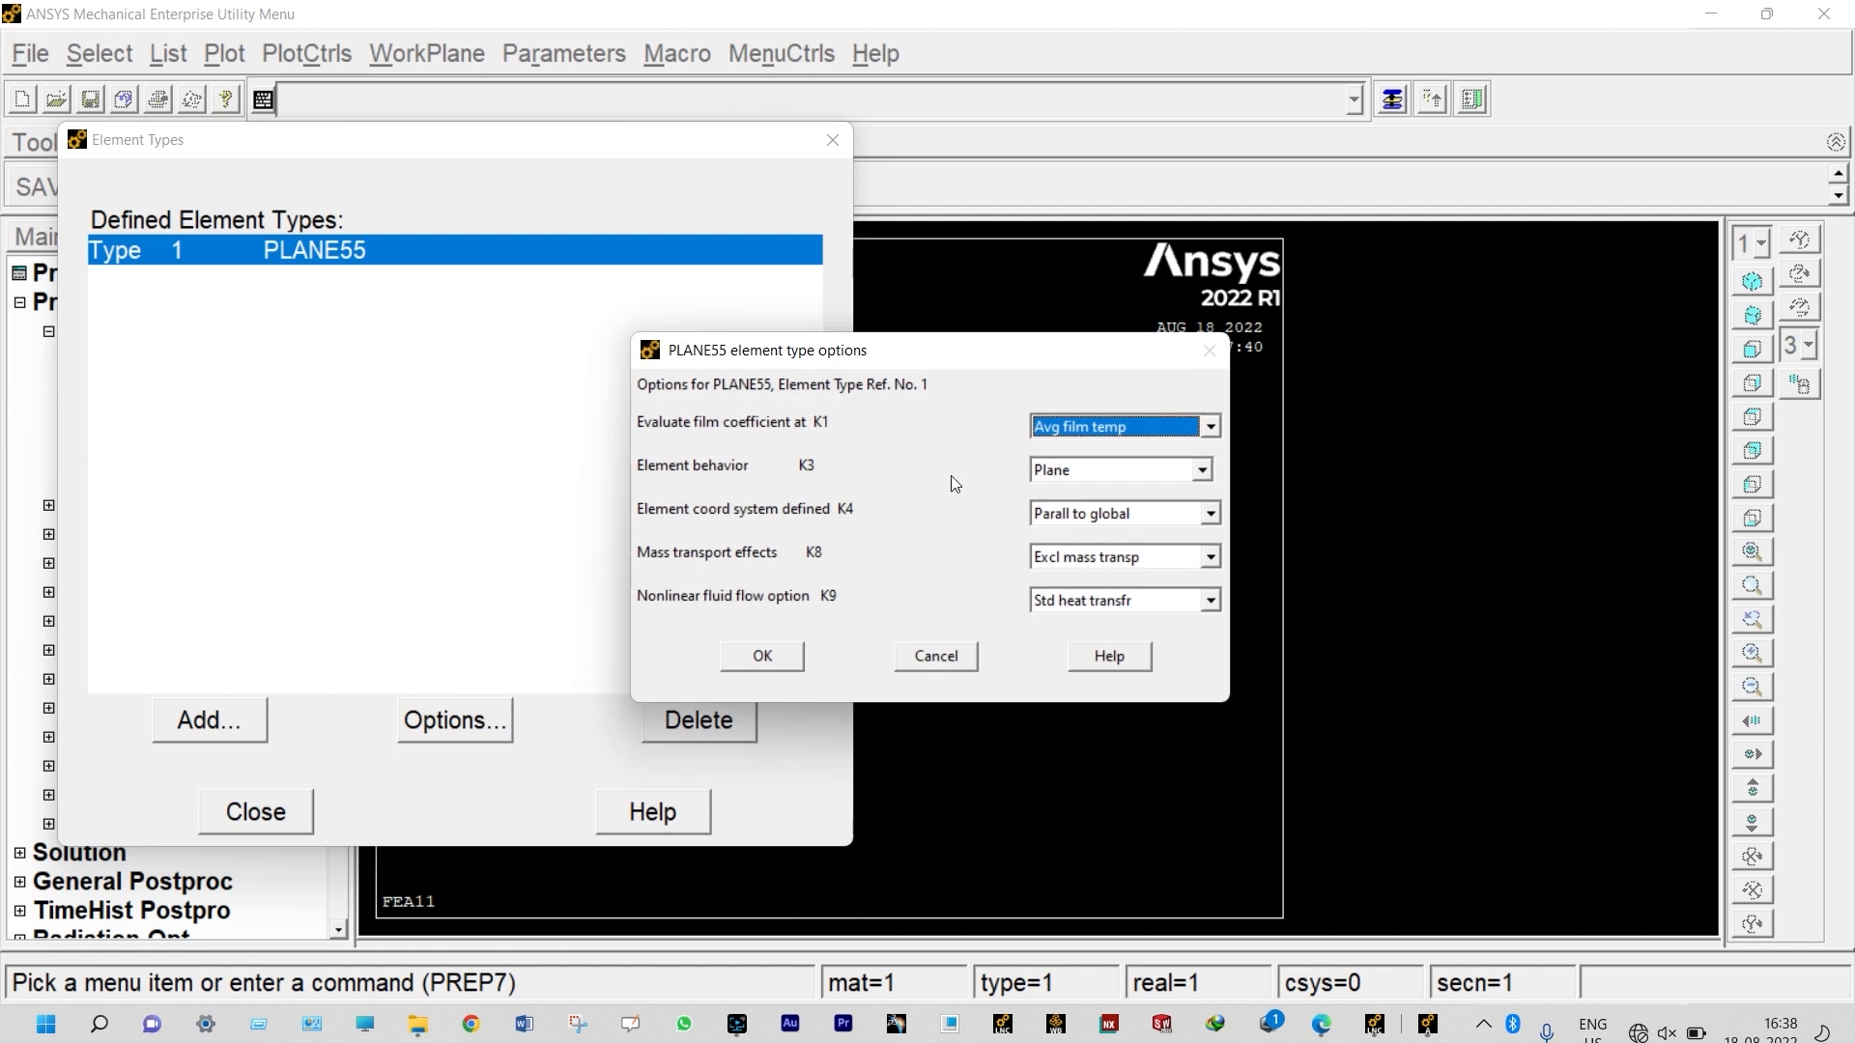
left_click(1202, 470)
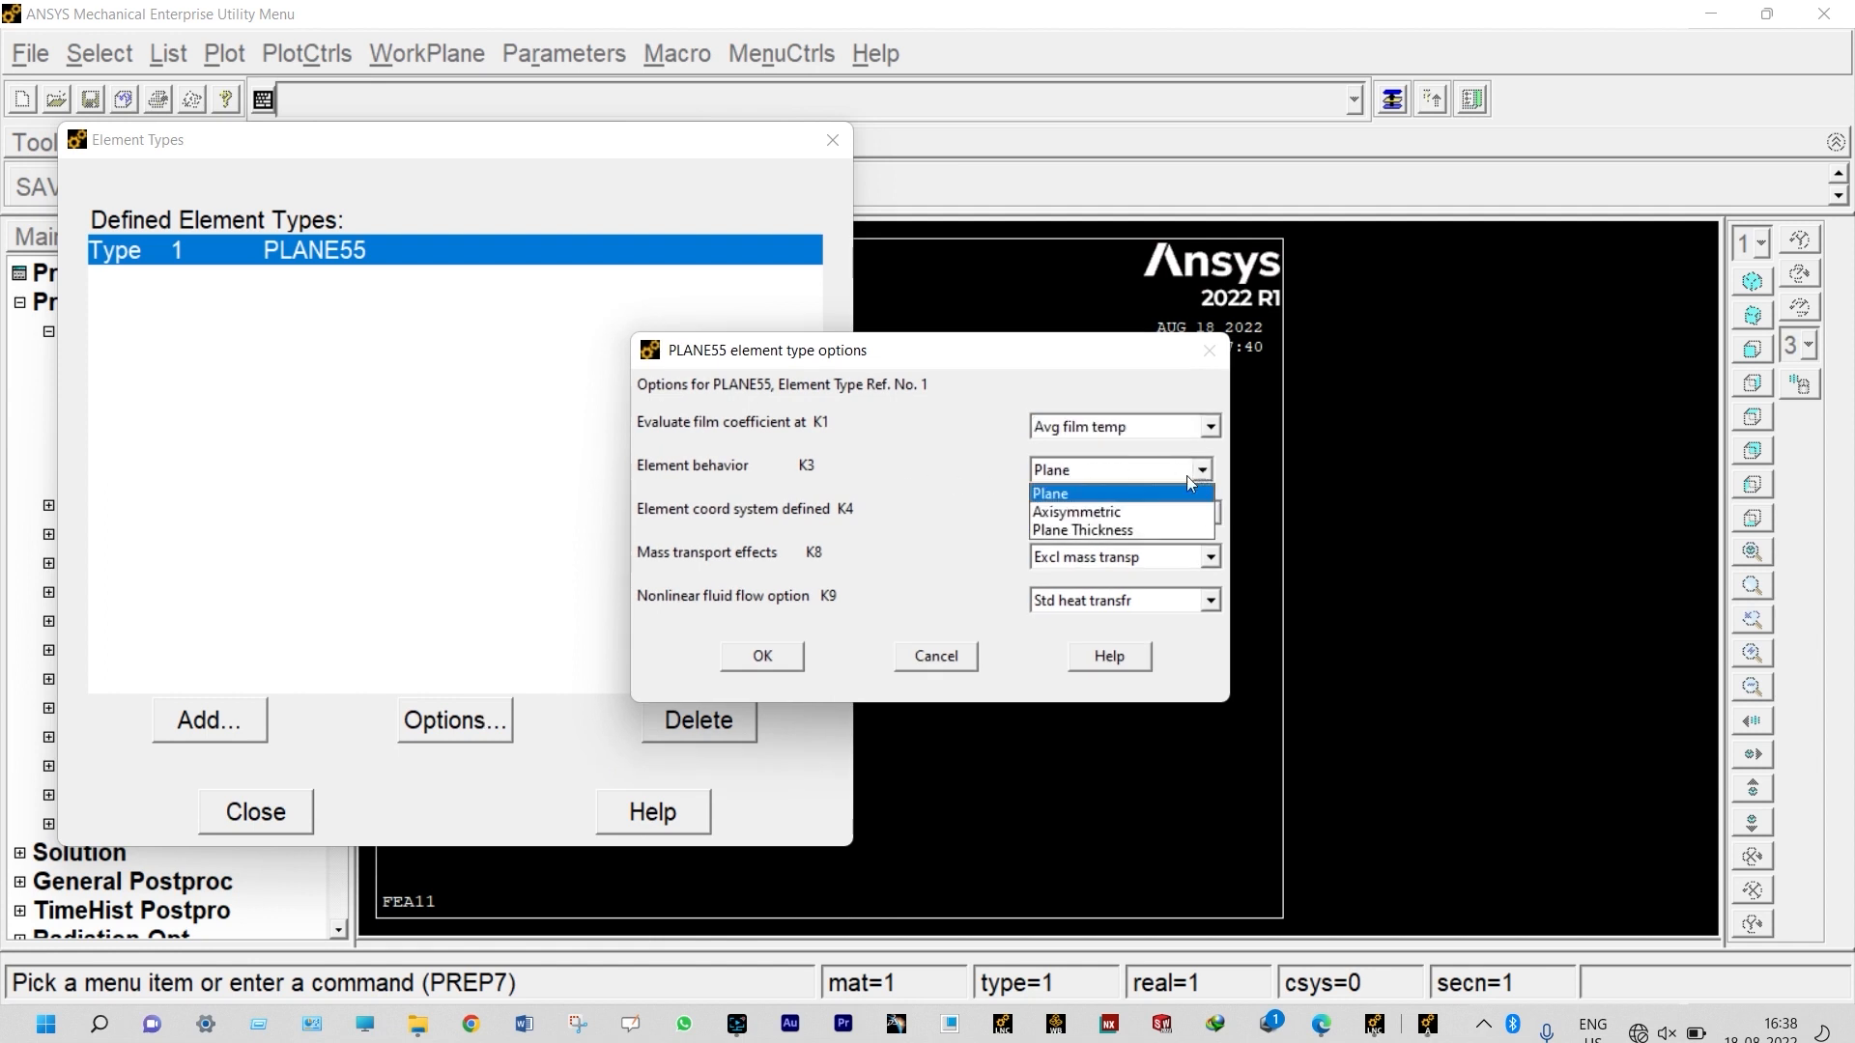
left_click(1124, 530)
left_click(770, 659)
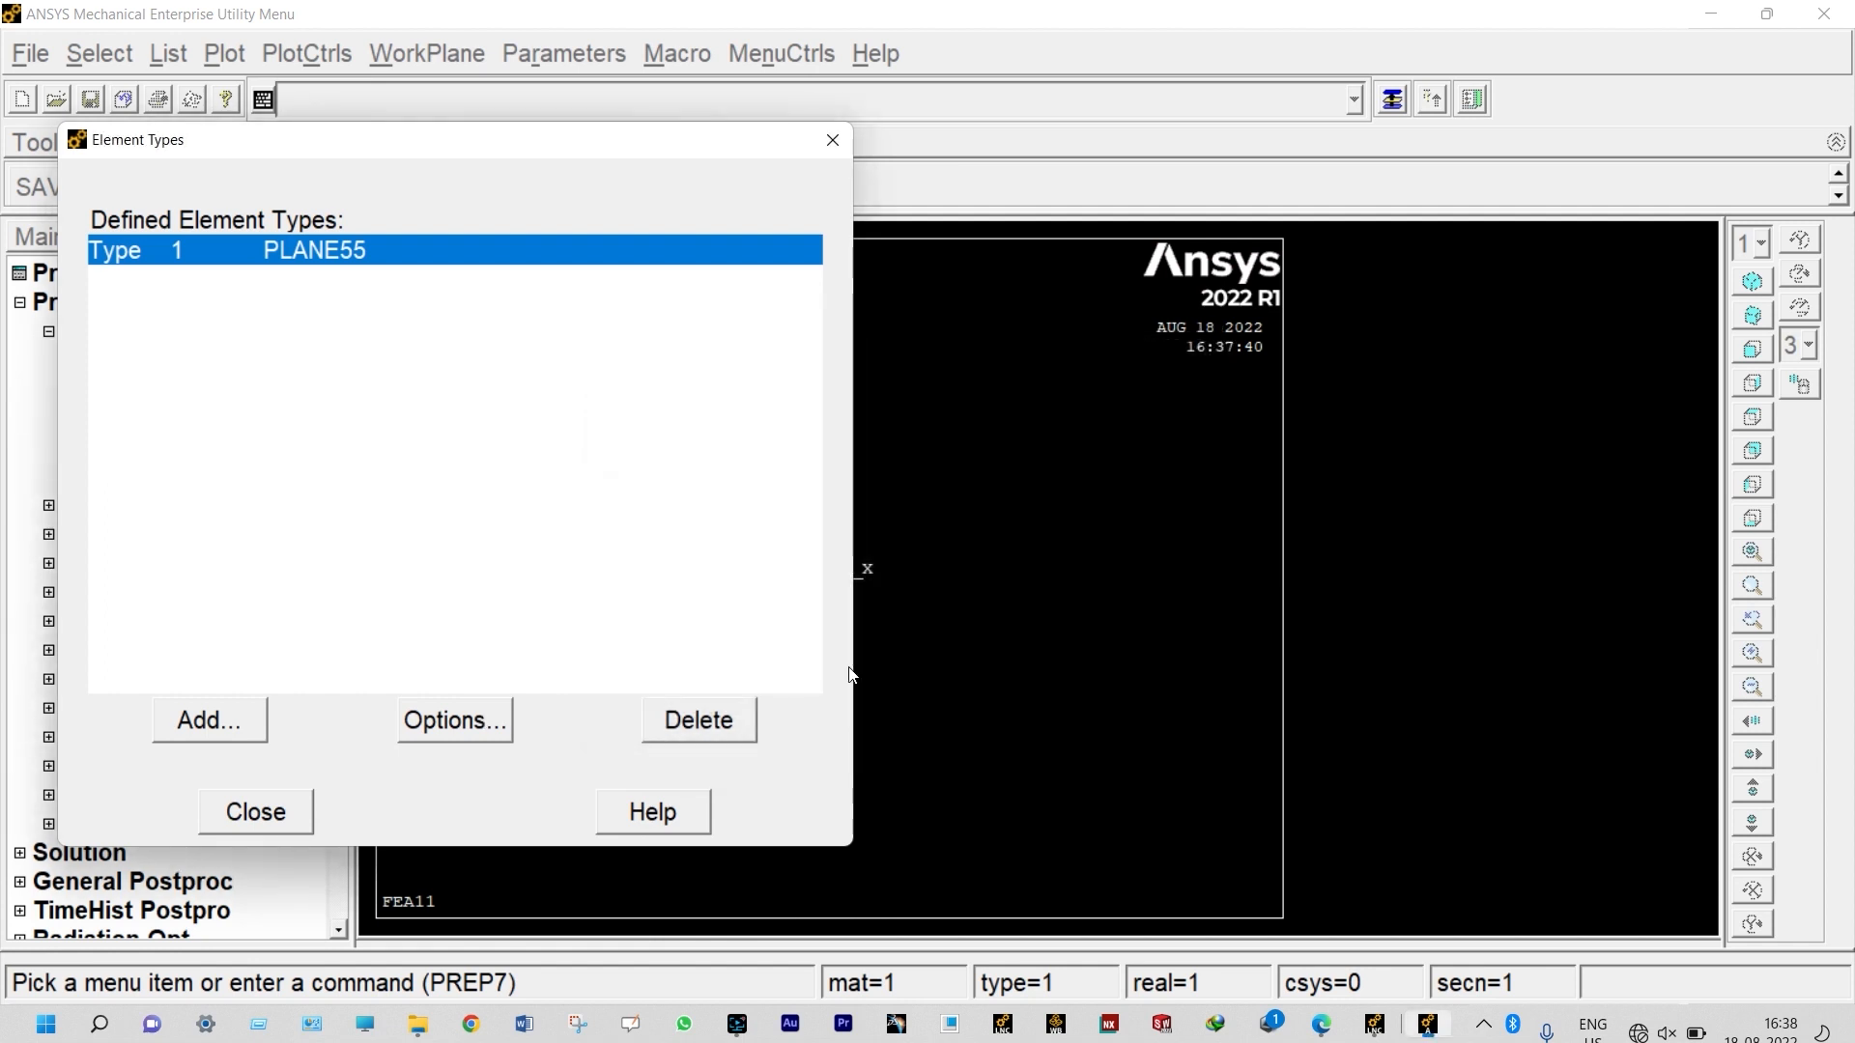
left_click(290, 823)
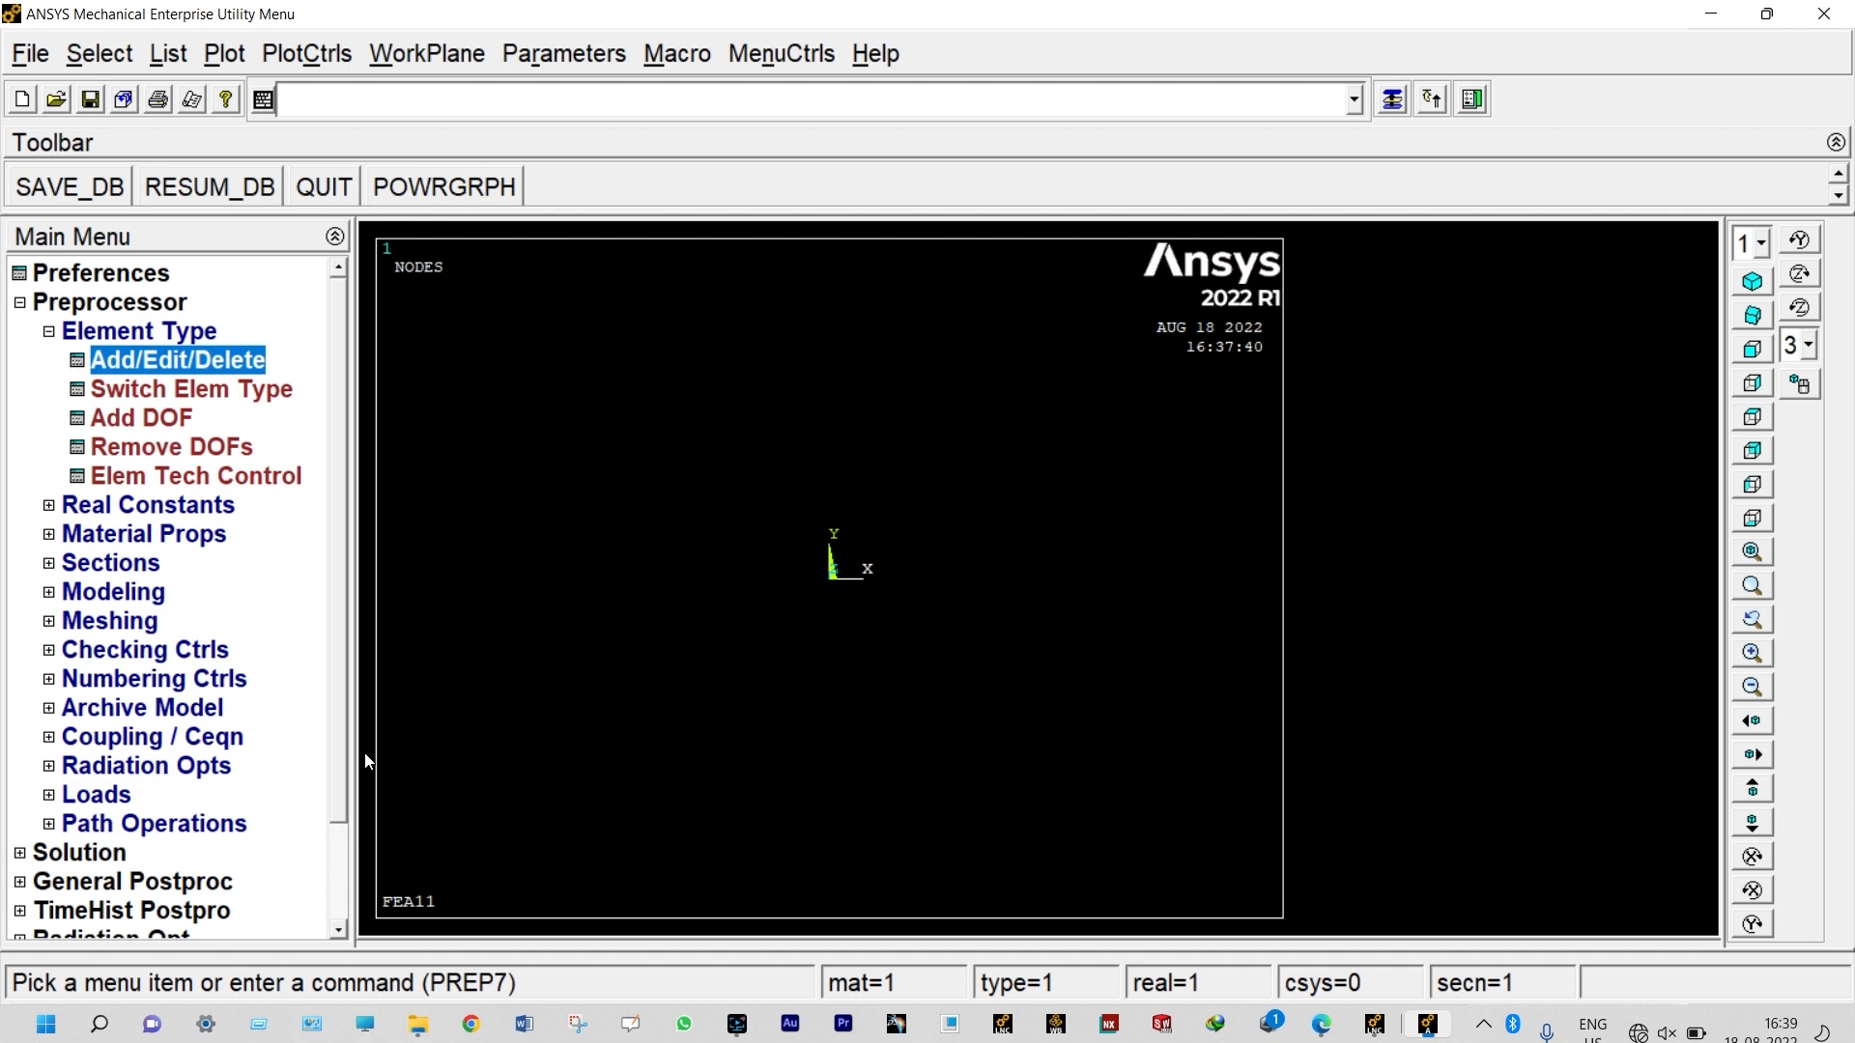
Add real constant set 1 for PLANE55 with a Z-depth thickness (THICK) of 1
left_click(206, 508)
left_click(192, 392)
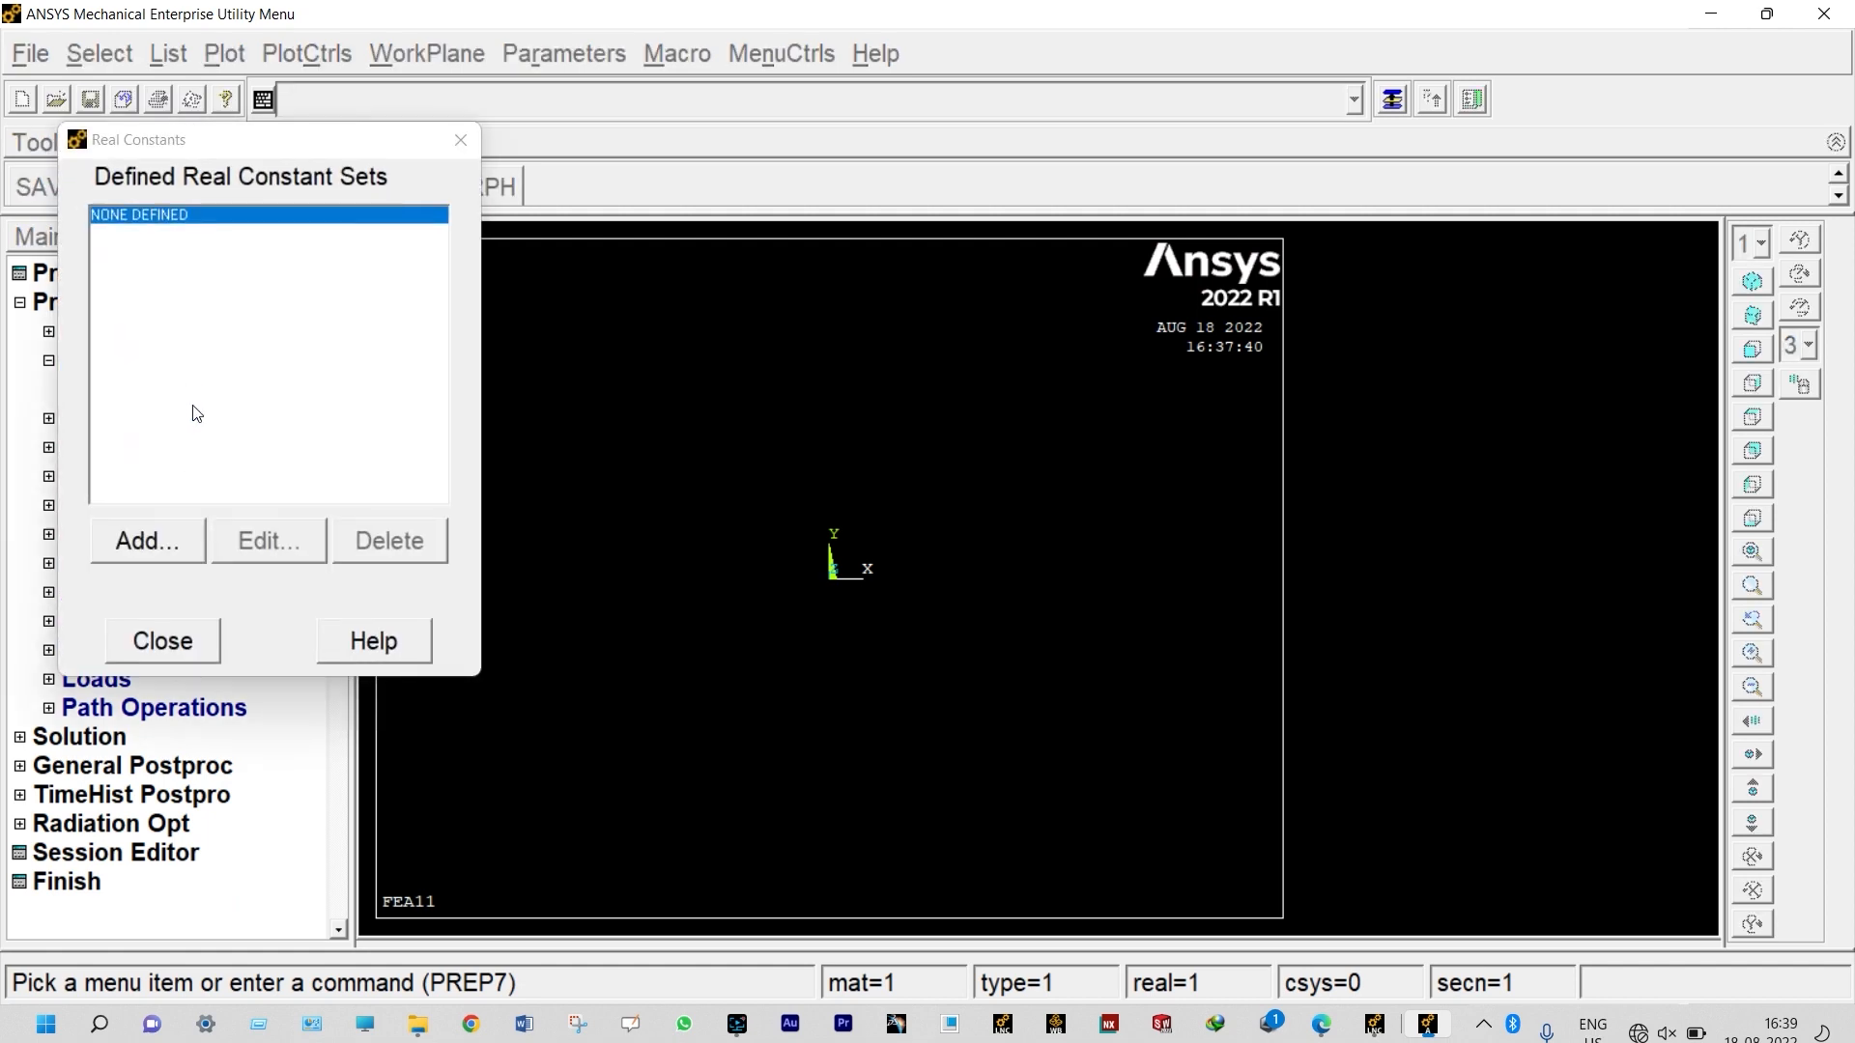
left_click(154, 546)
left_click(158, 637)
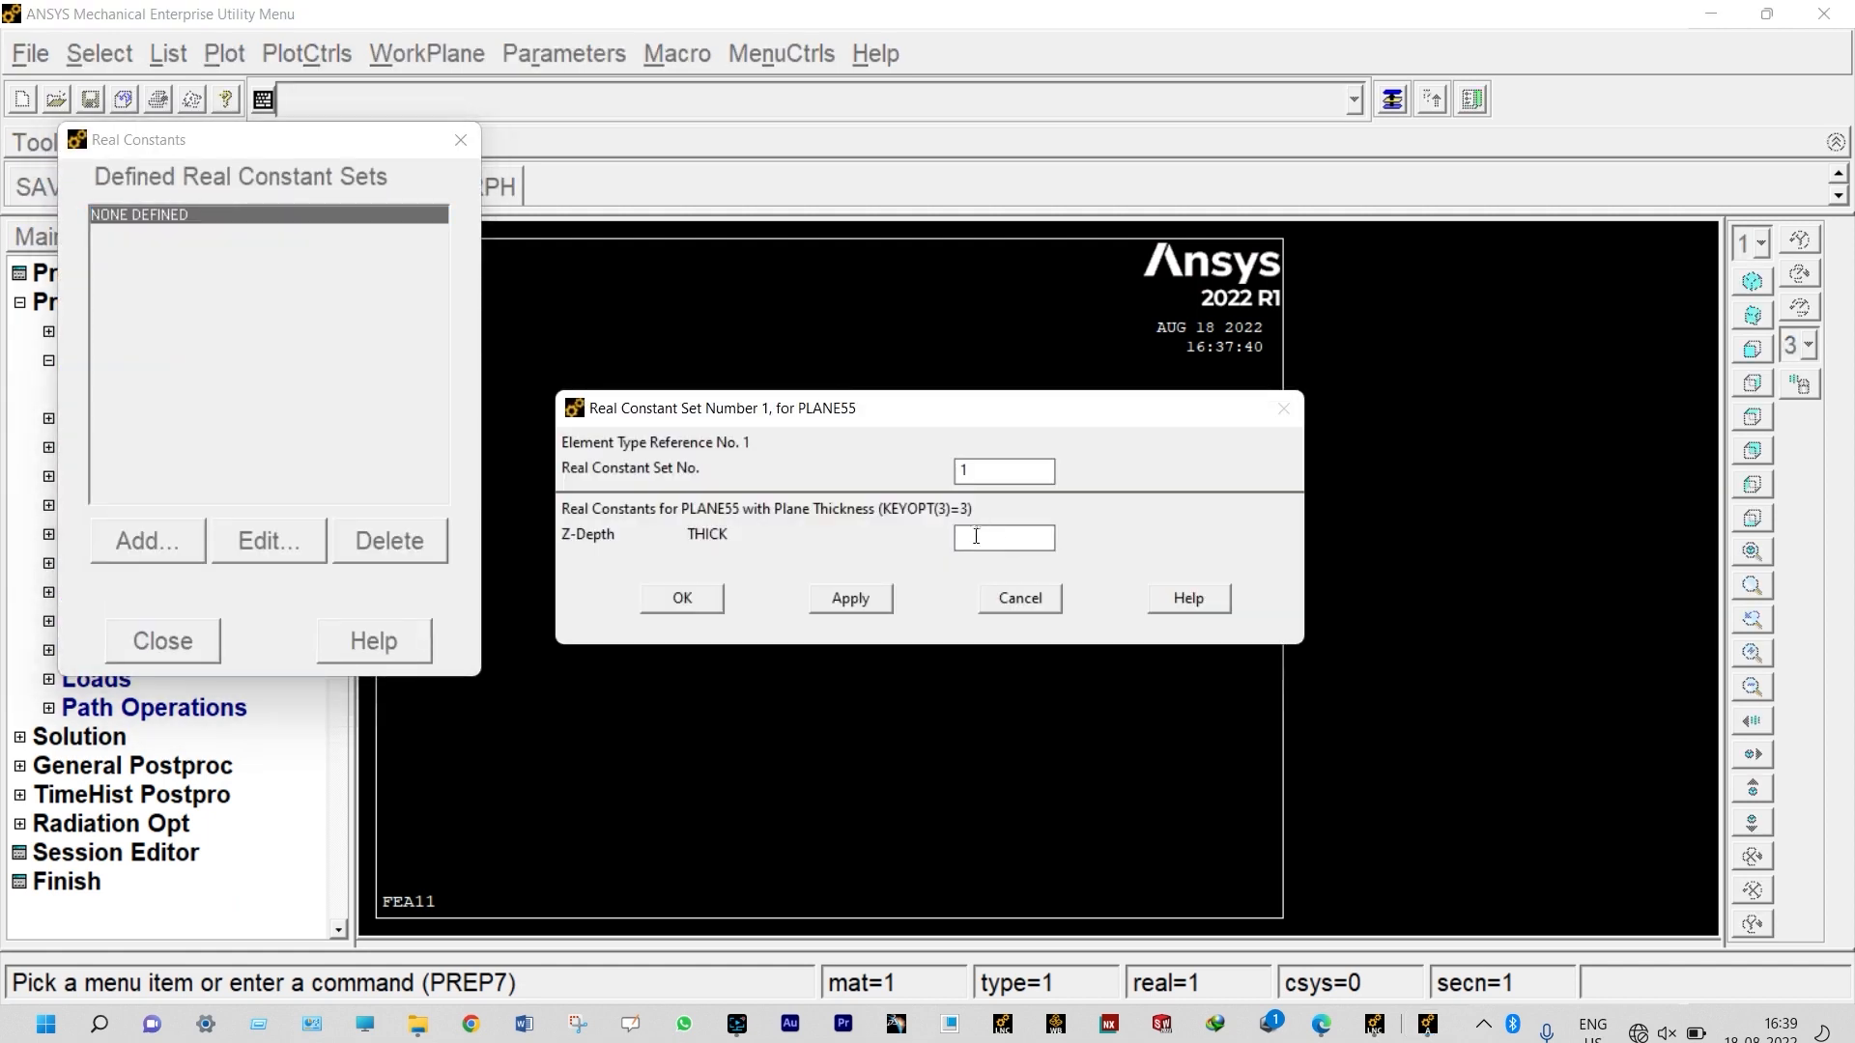
type("1")
key("Return")
left_click(154, 640)
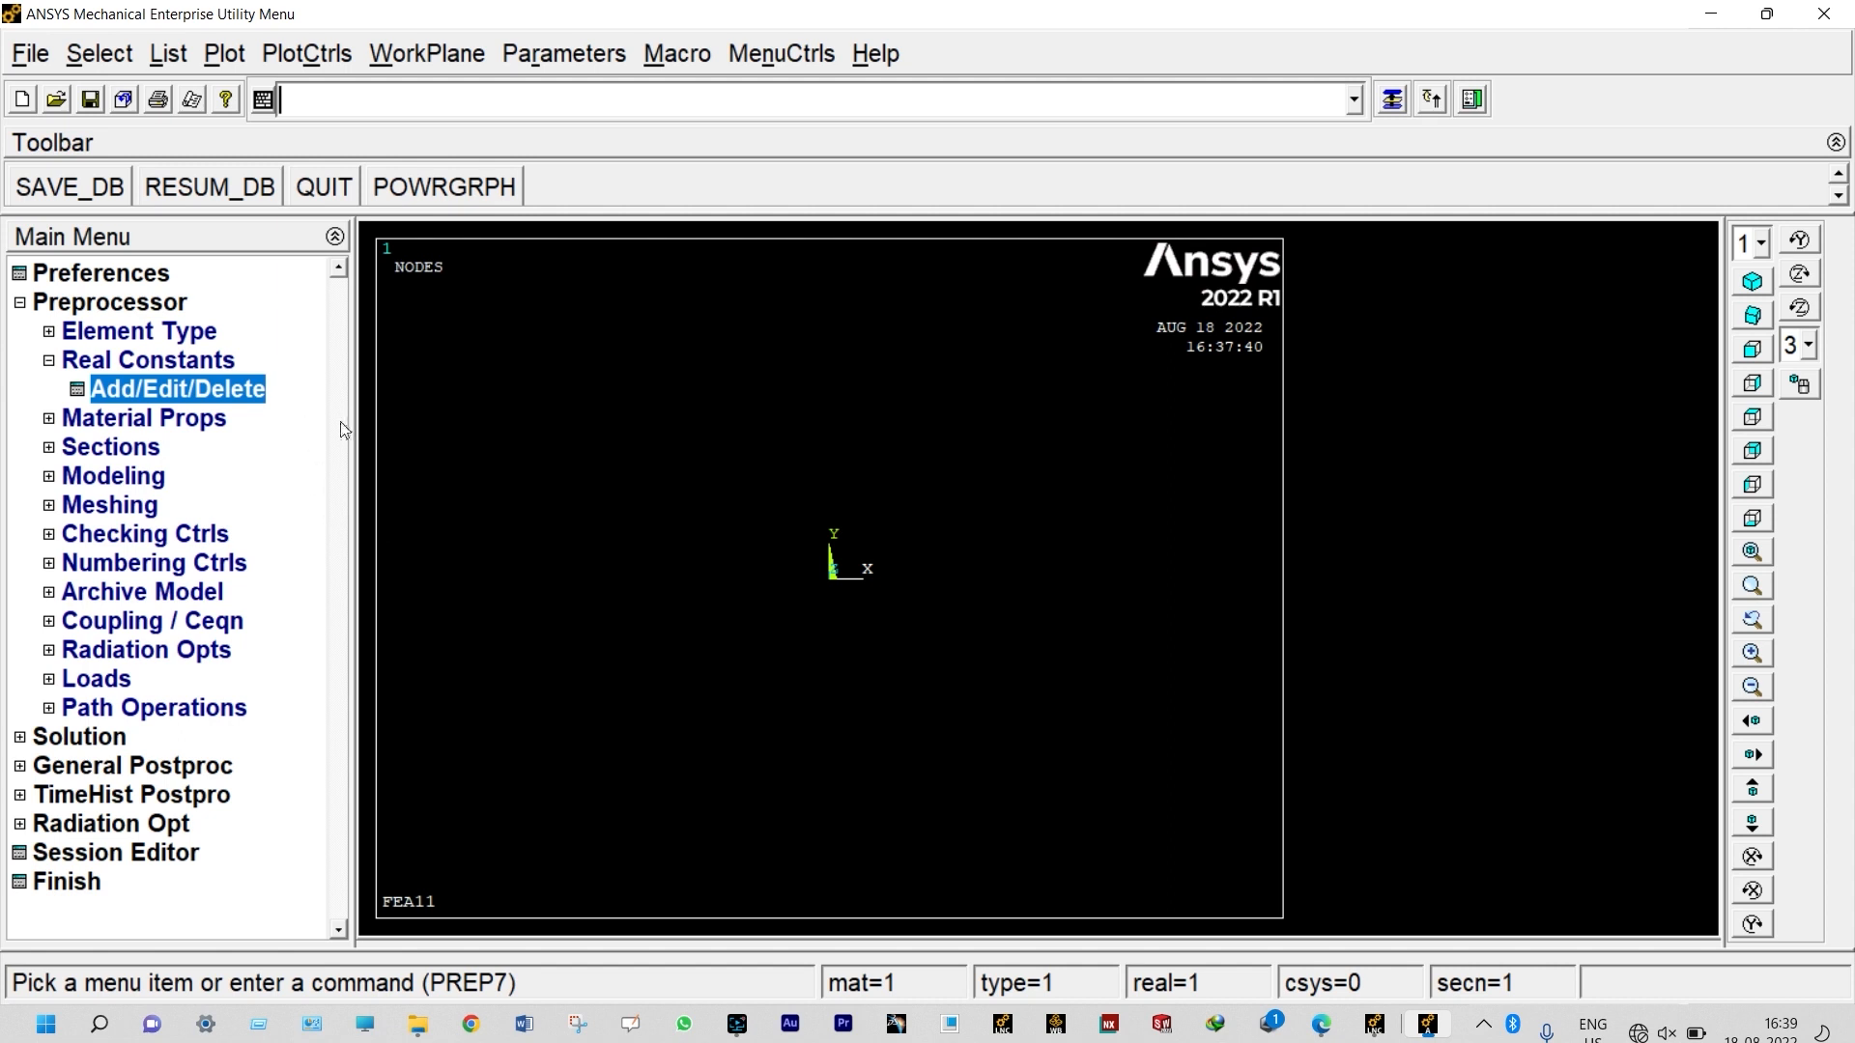
Define isotropic thermal conductivity KXX of 6 for material model 1 and close the material definition
left_click(206, 427)
left_click(188, 503)
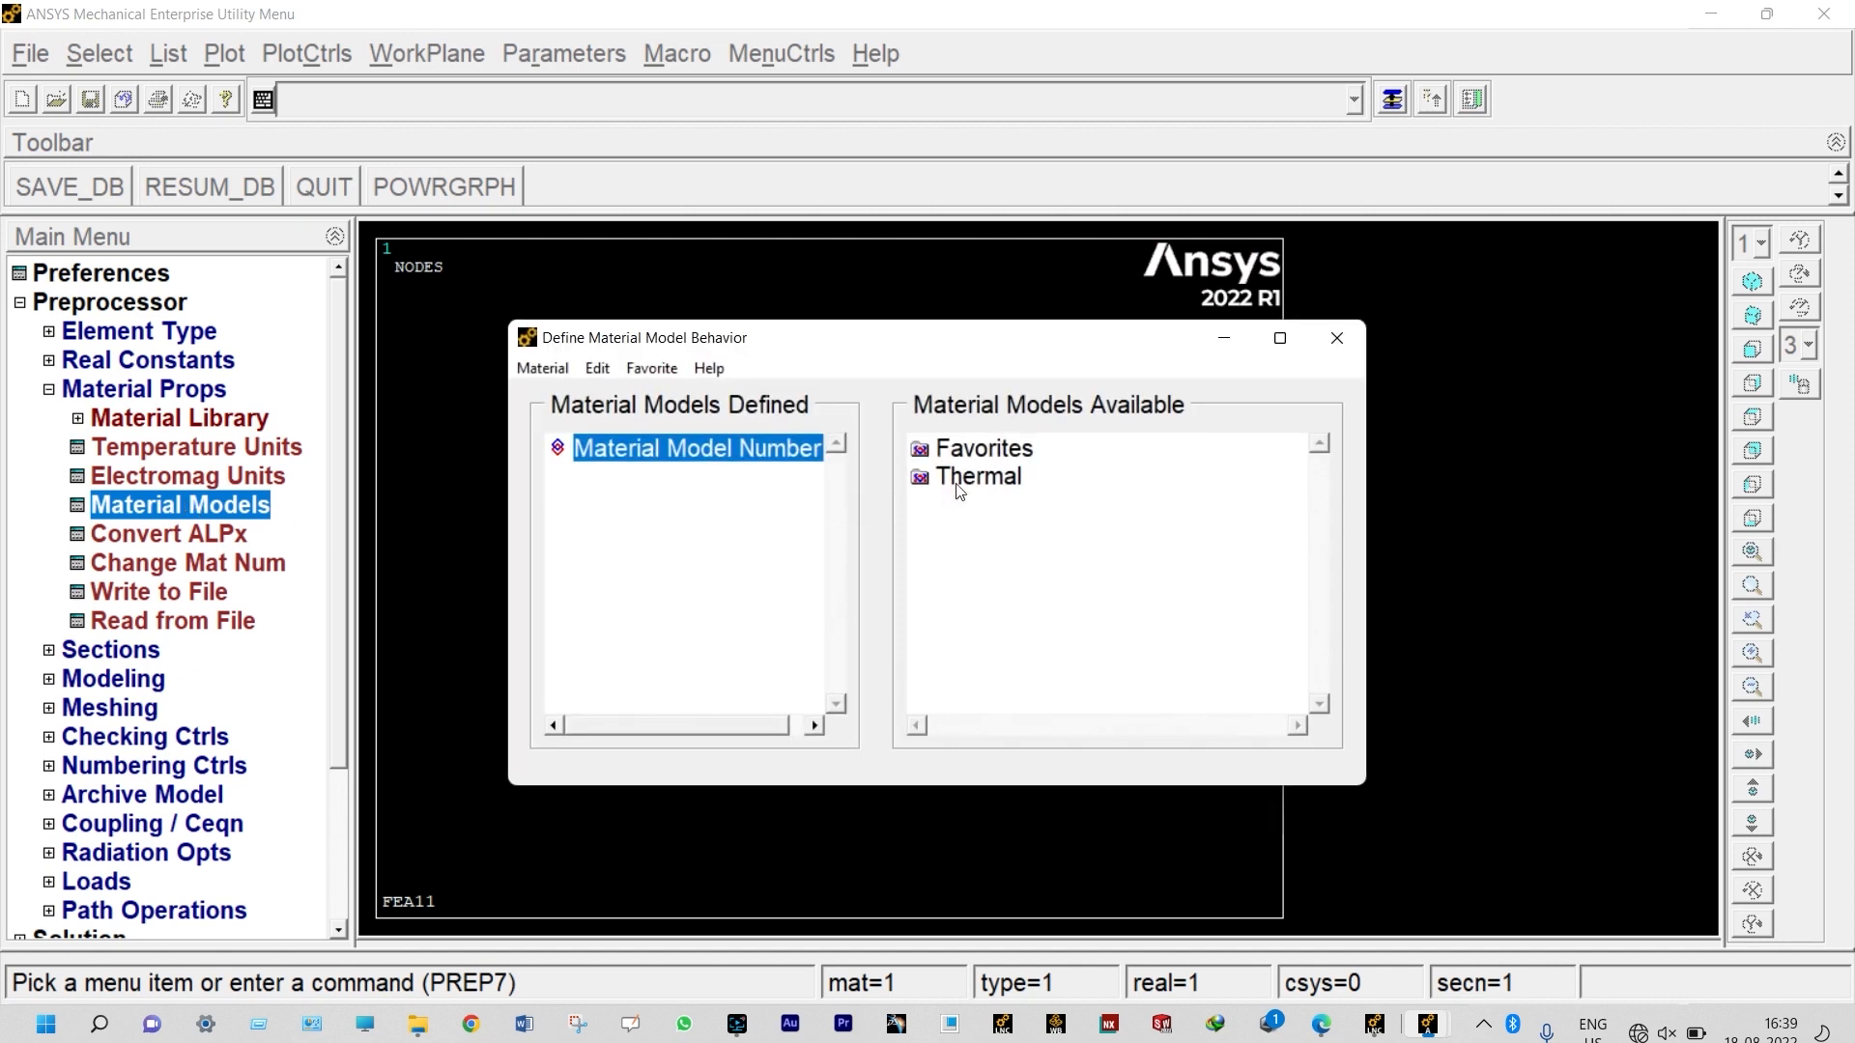
double_click(966, 478)
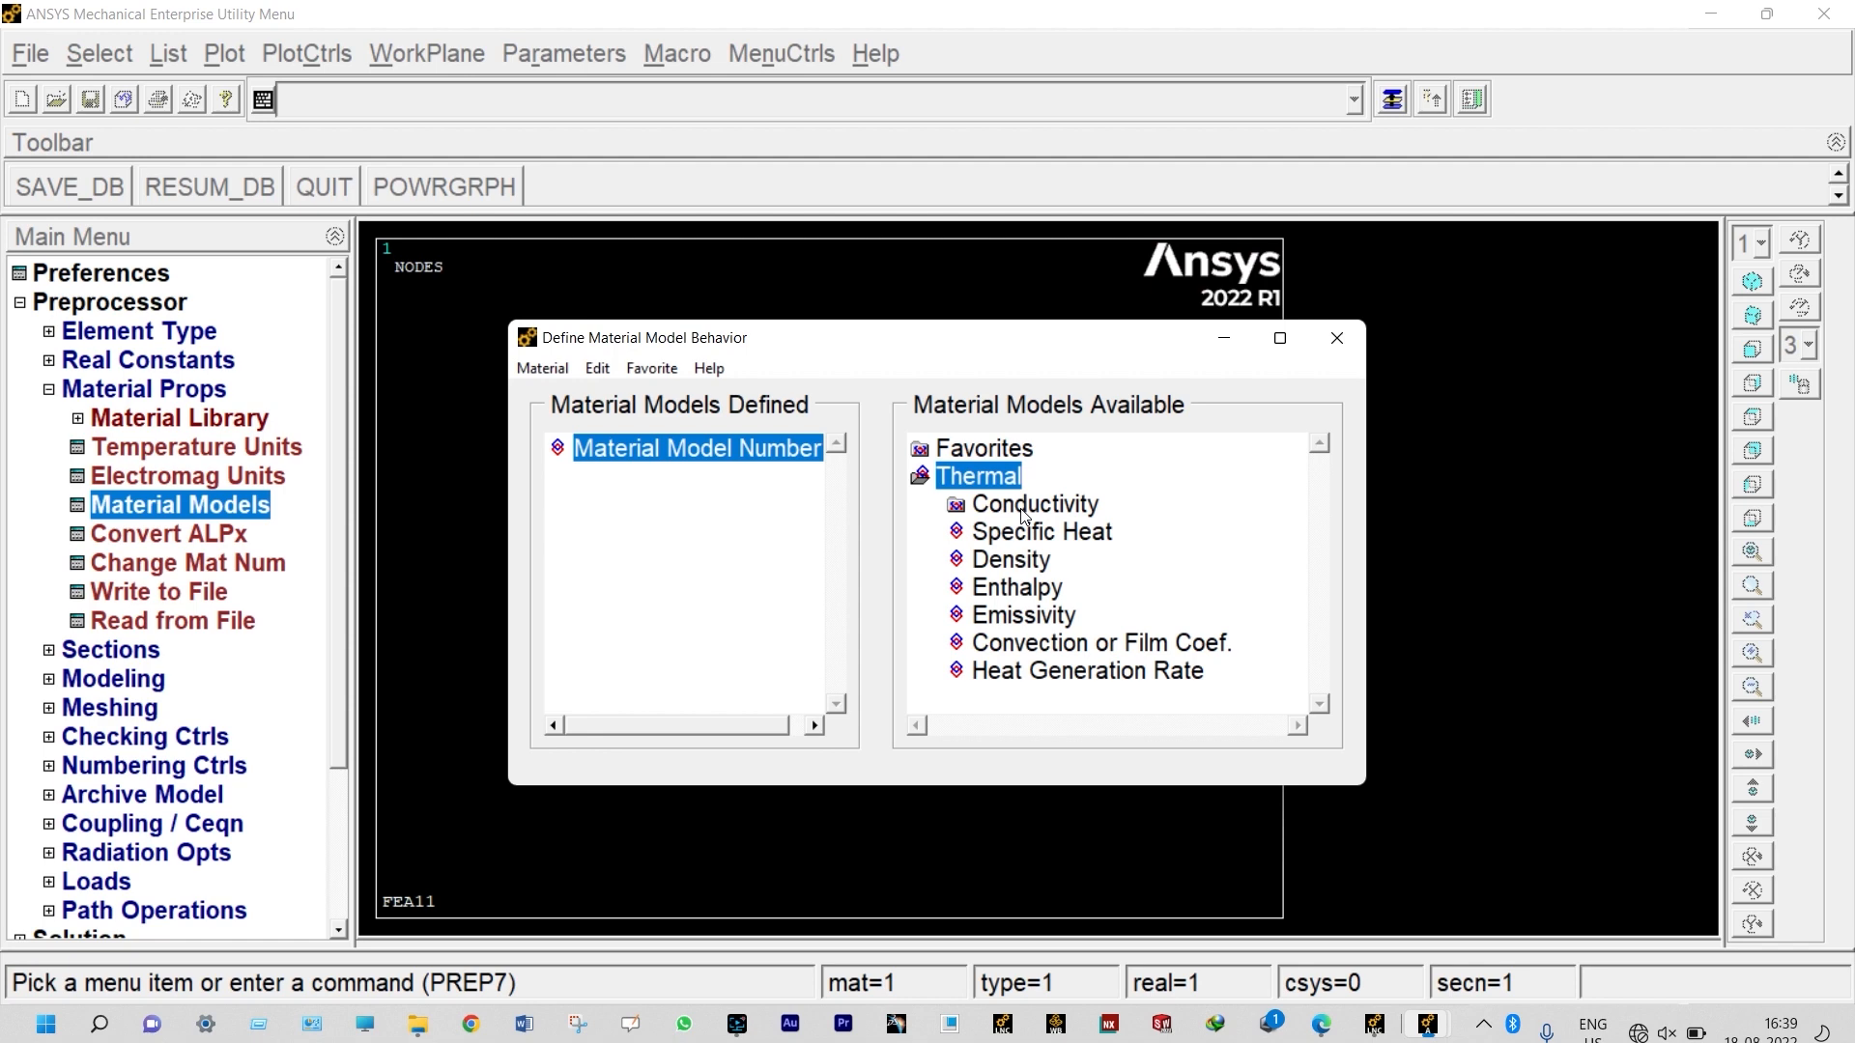
double_click(1024, 507)
double_click(1061, 530)
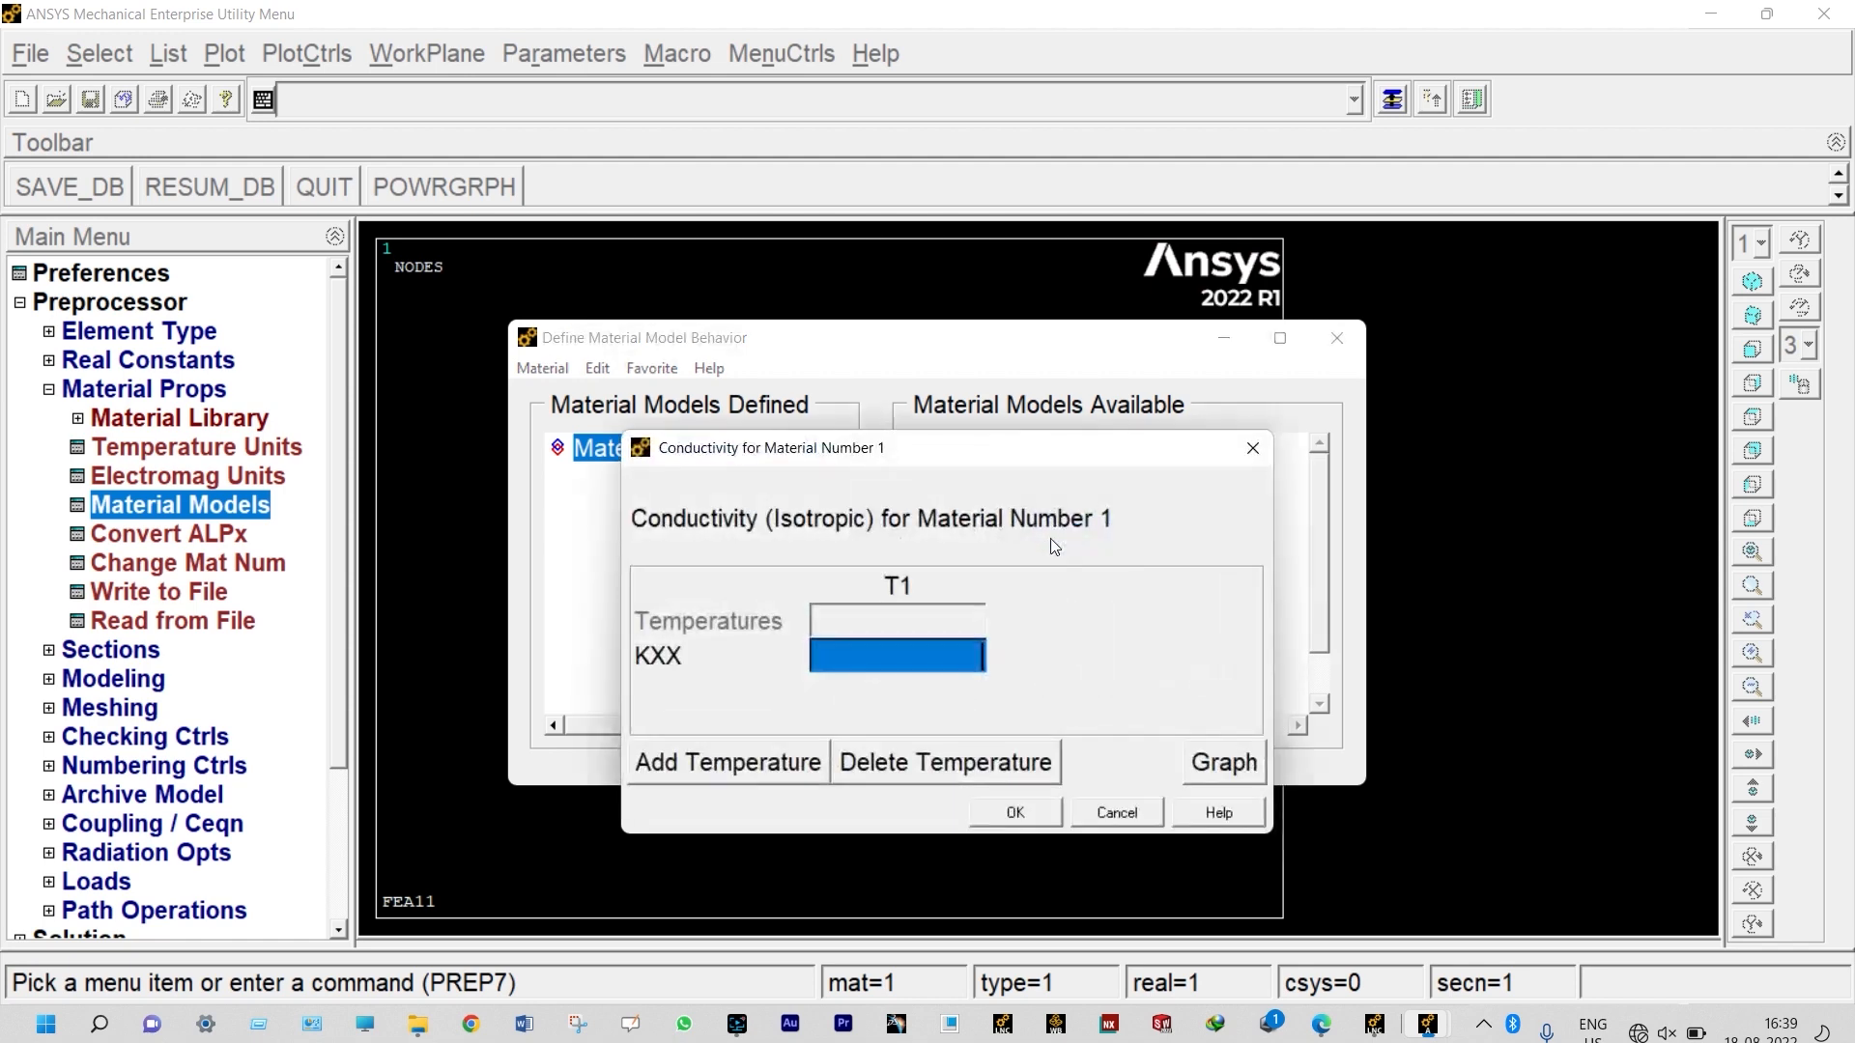
type("6")
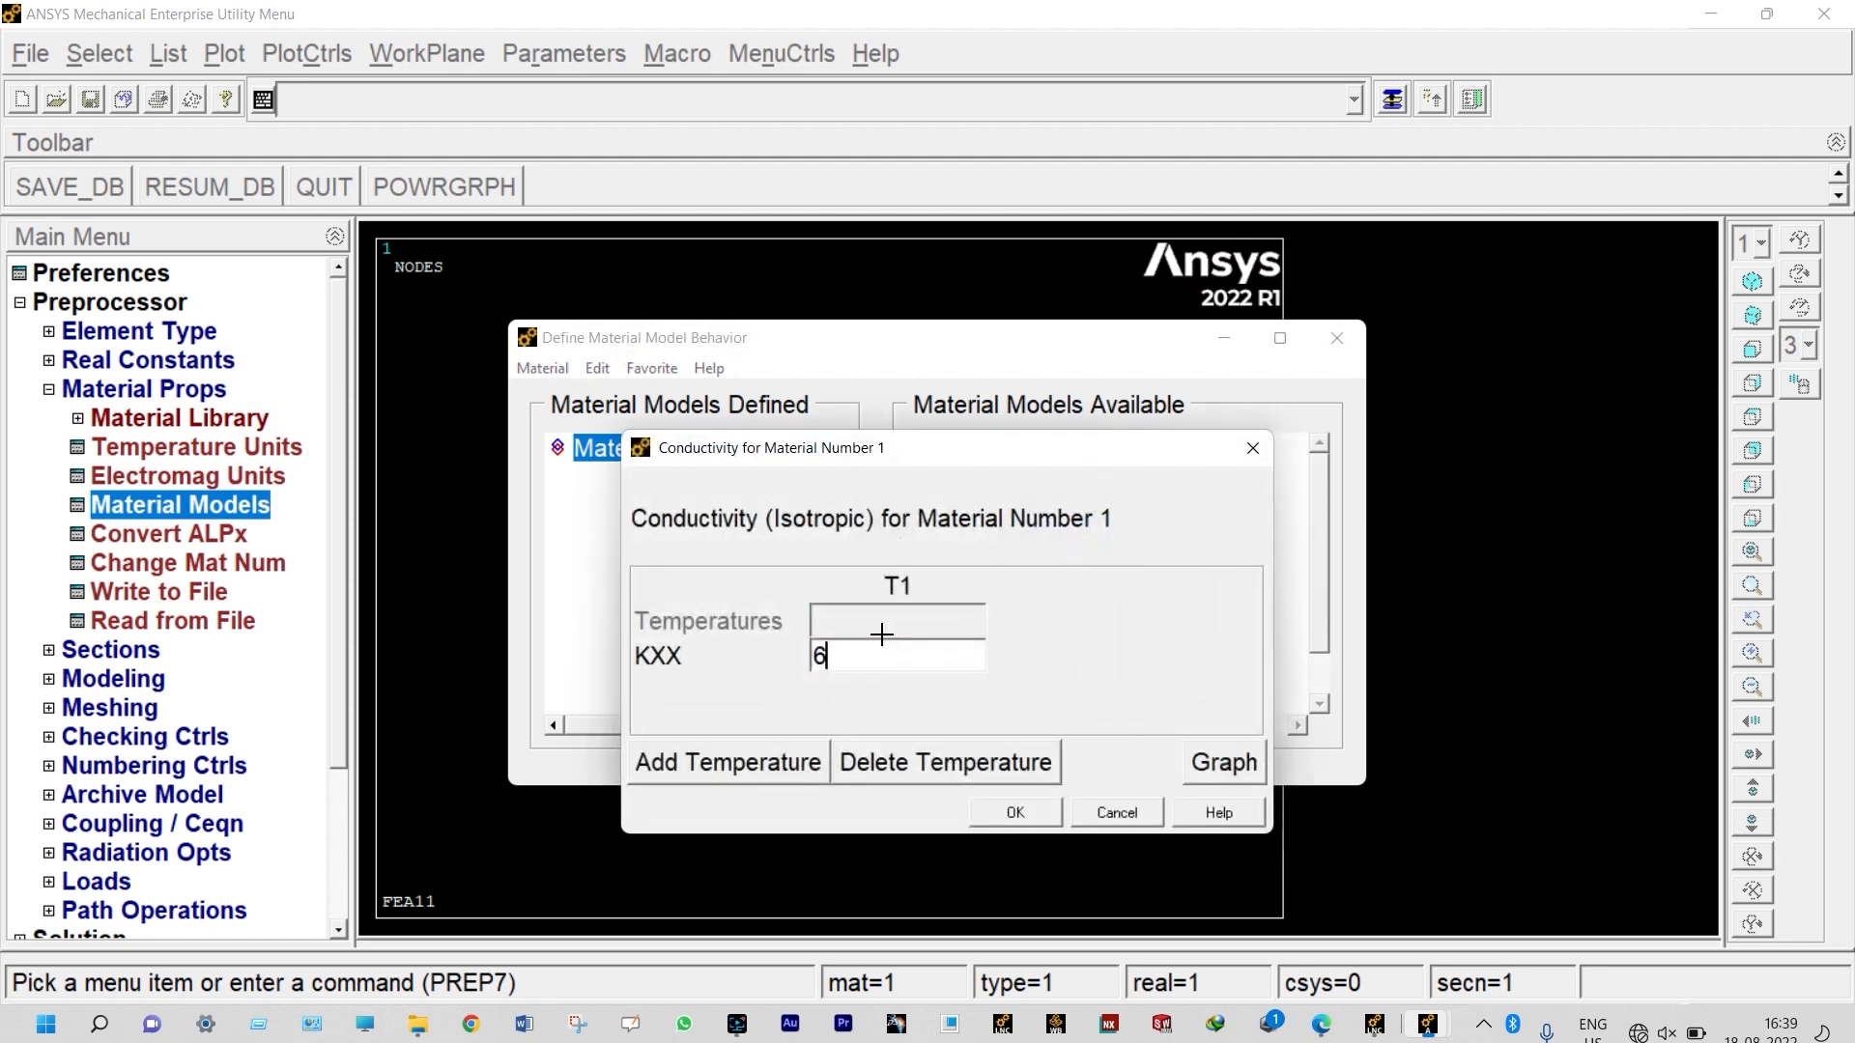
left_click(1011, 814)
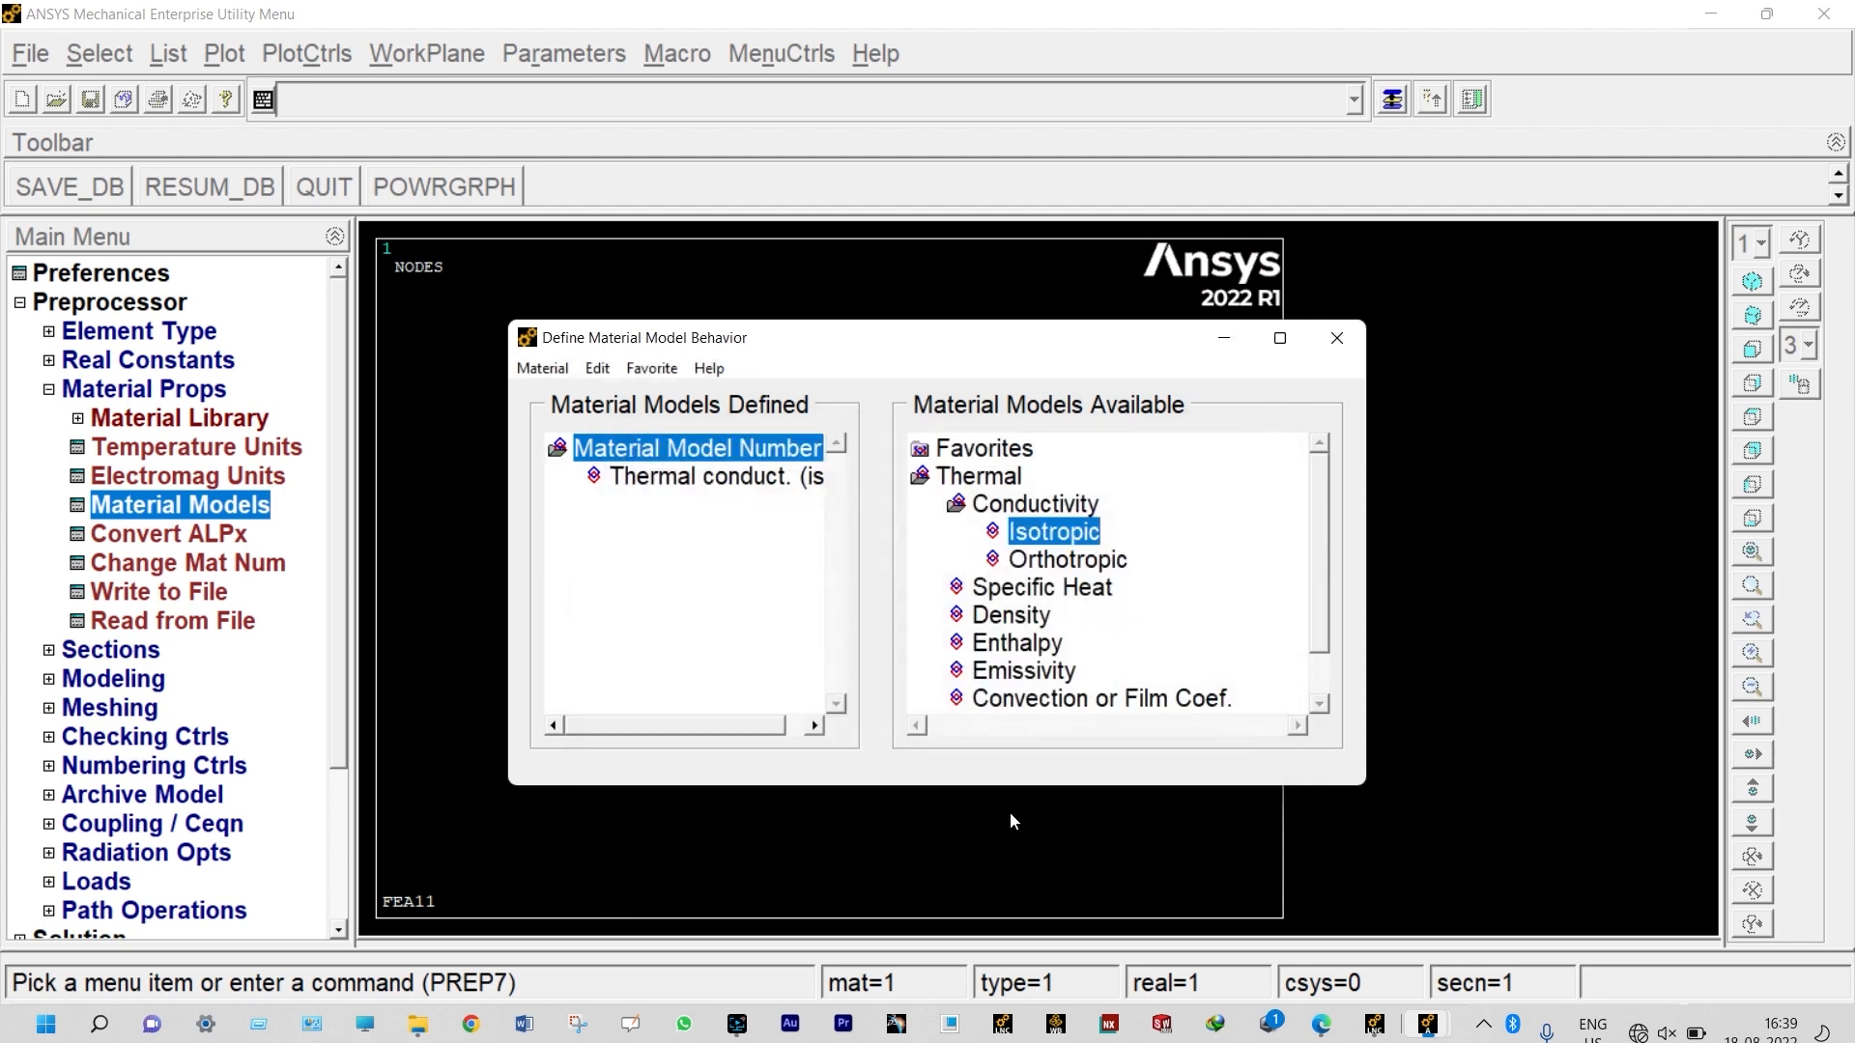
left_click(1337, 337)
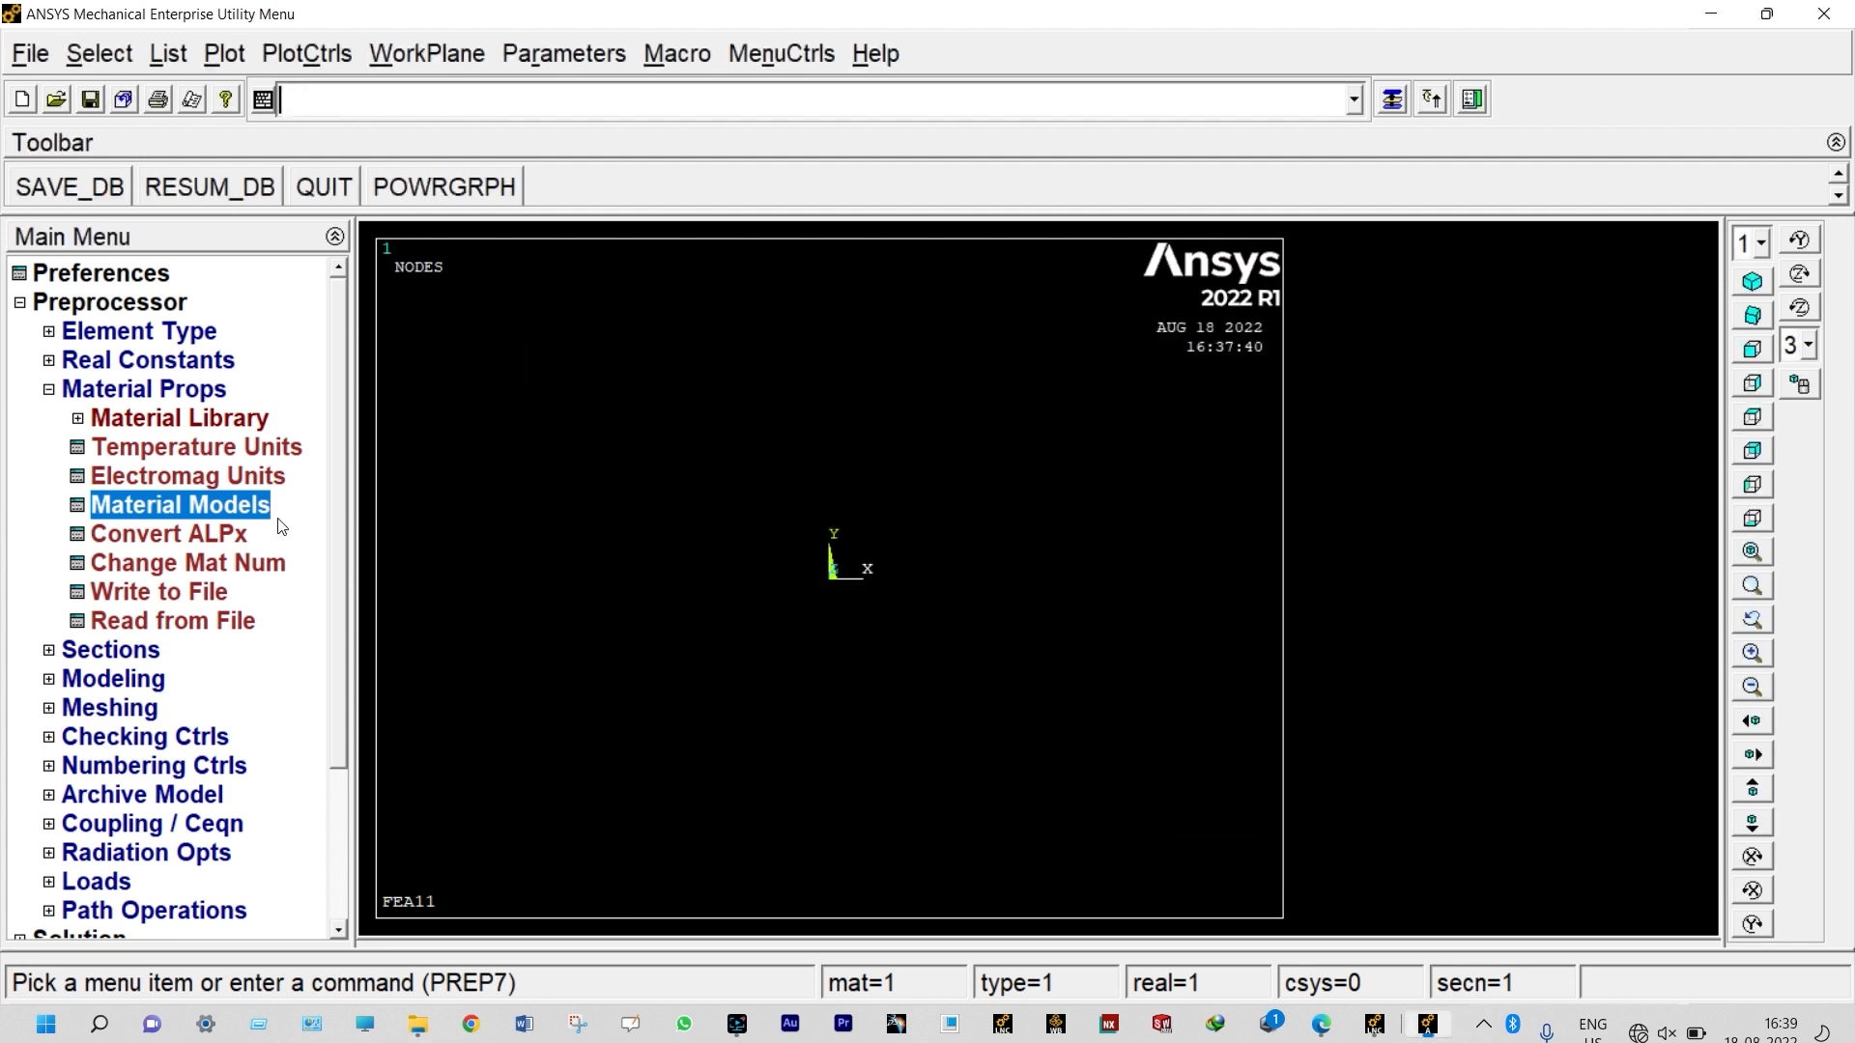
Create nodes in the active coordinate system at the origin and at X 0.1, Y 0
left_click(48, 391)
left_click(87, 450)
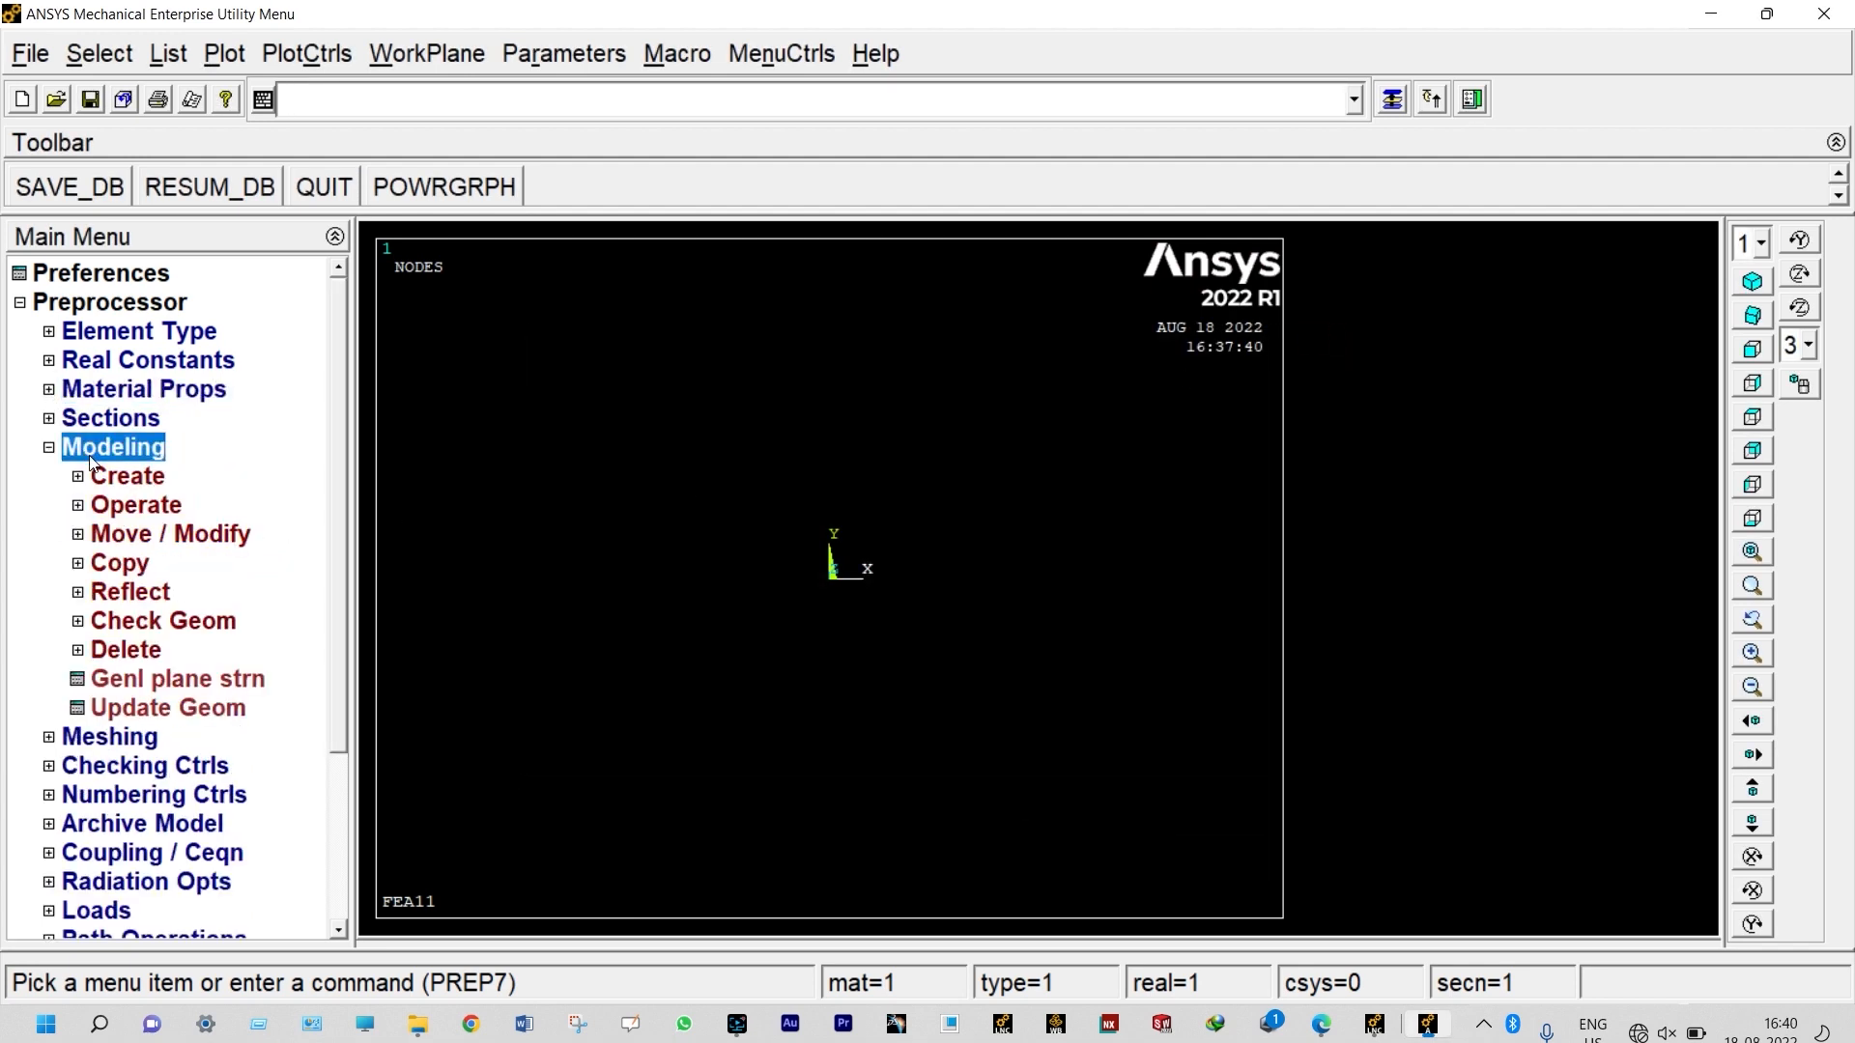
left_click(106, 475)
left_click(155, 620)
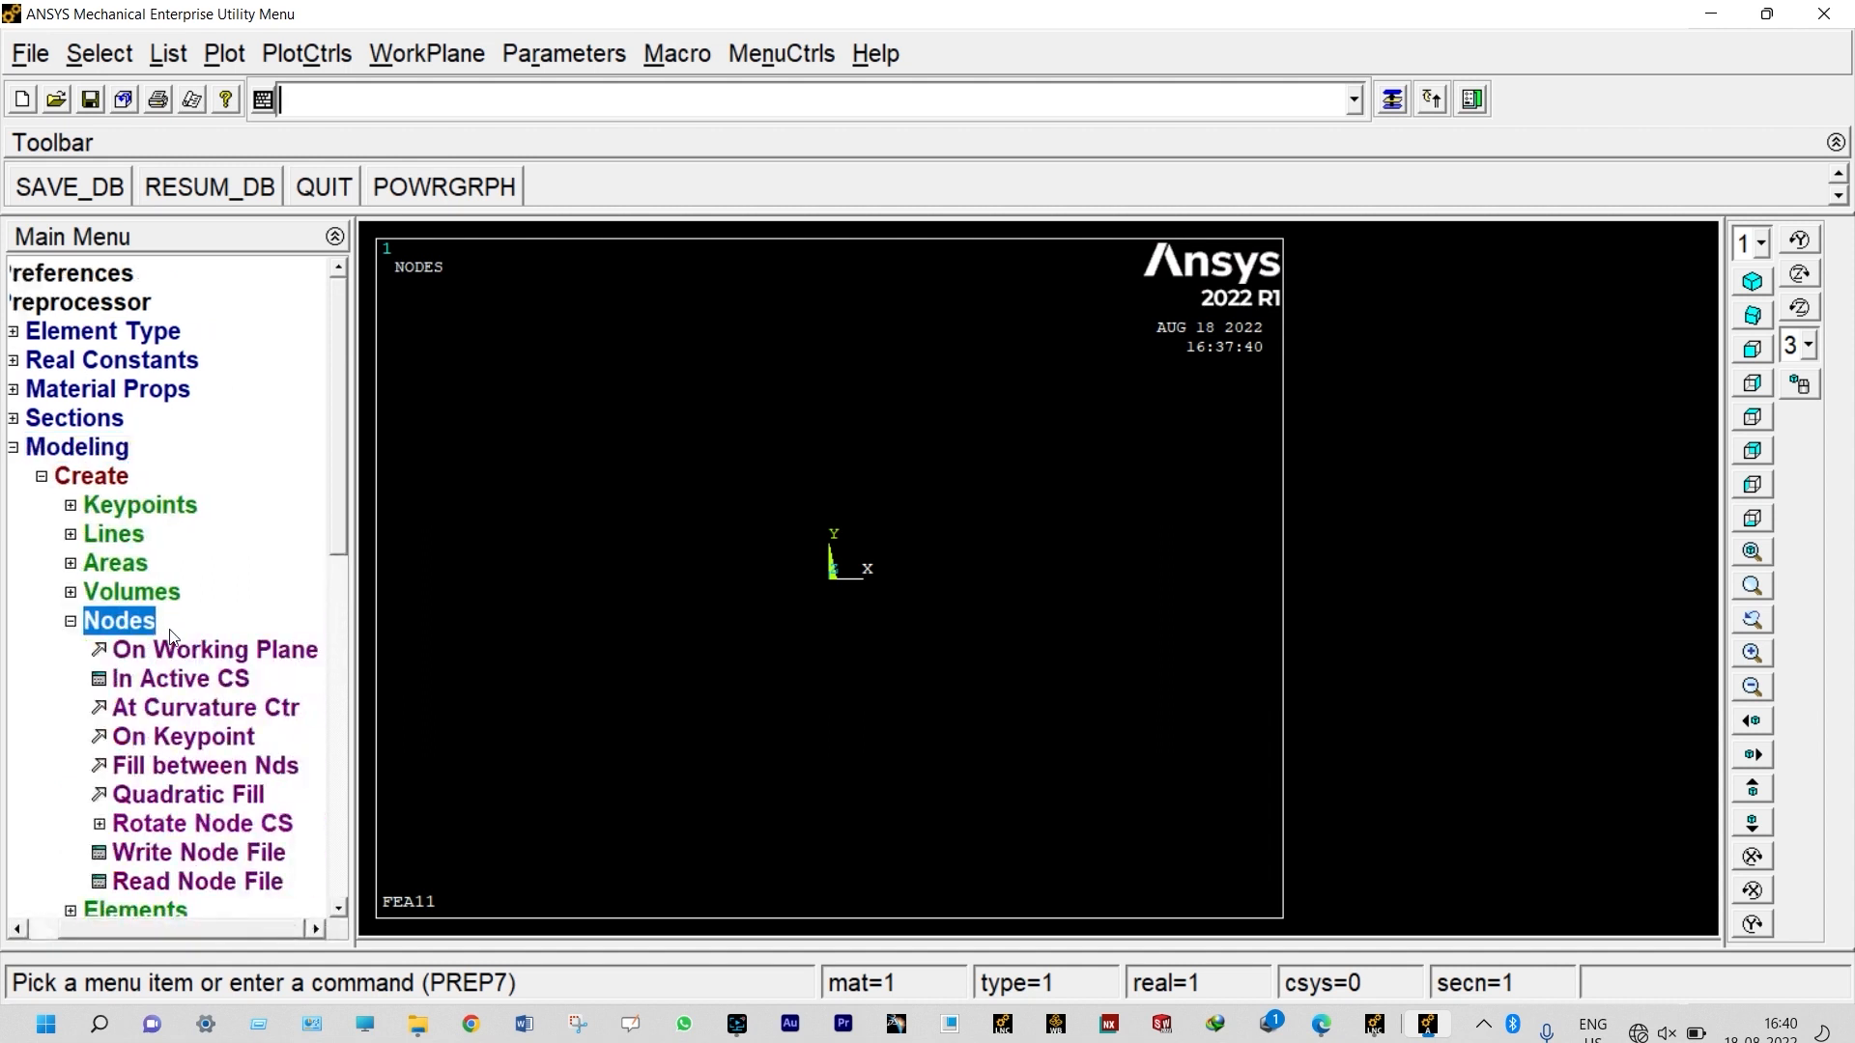
left_click(188, 678)
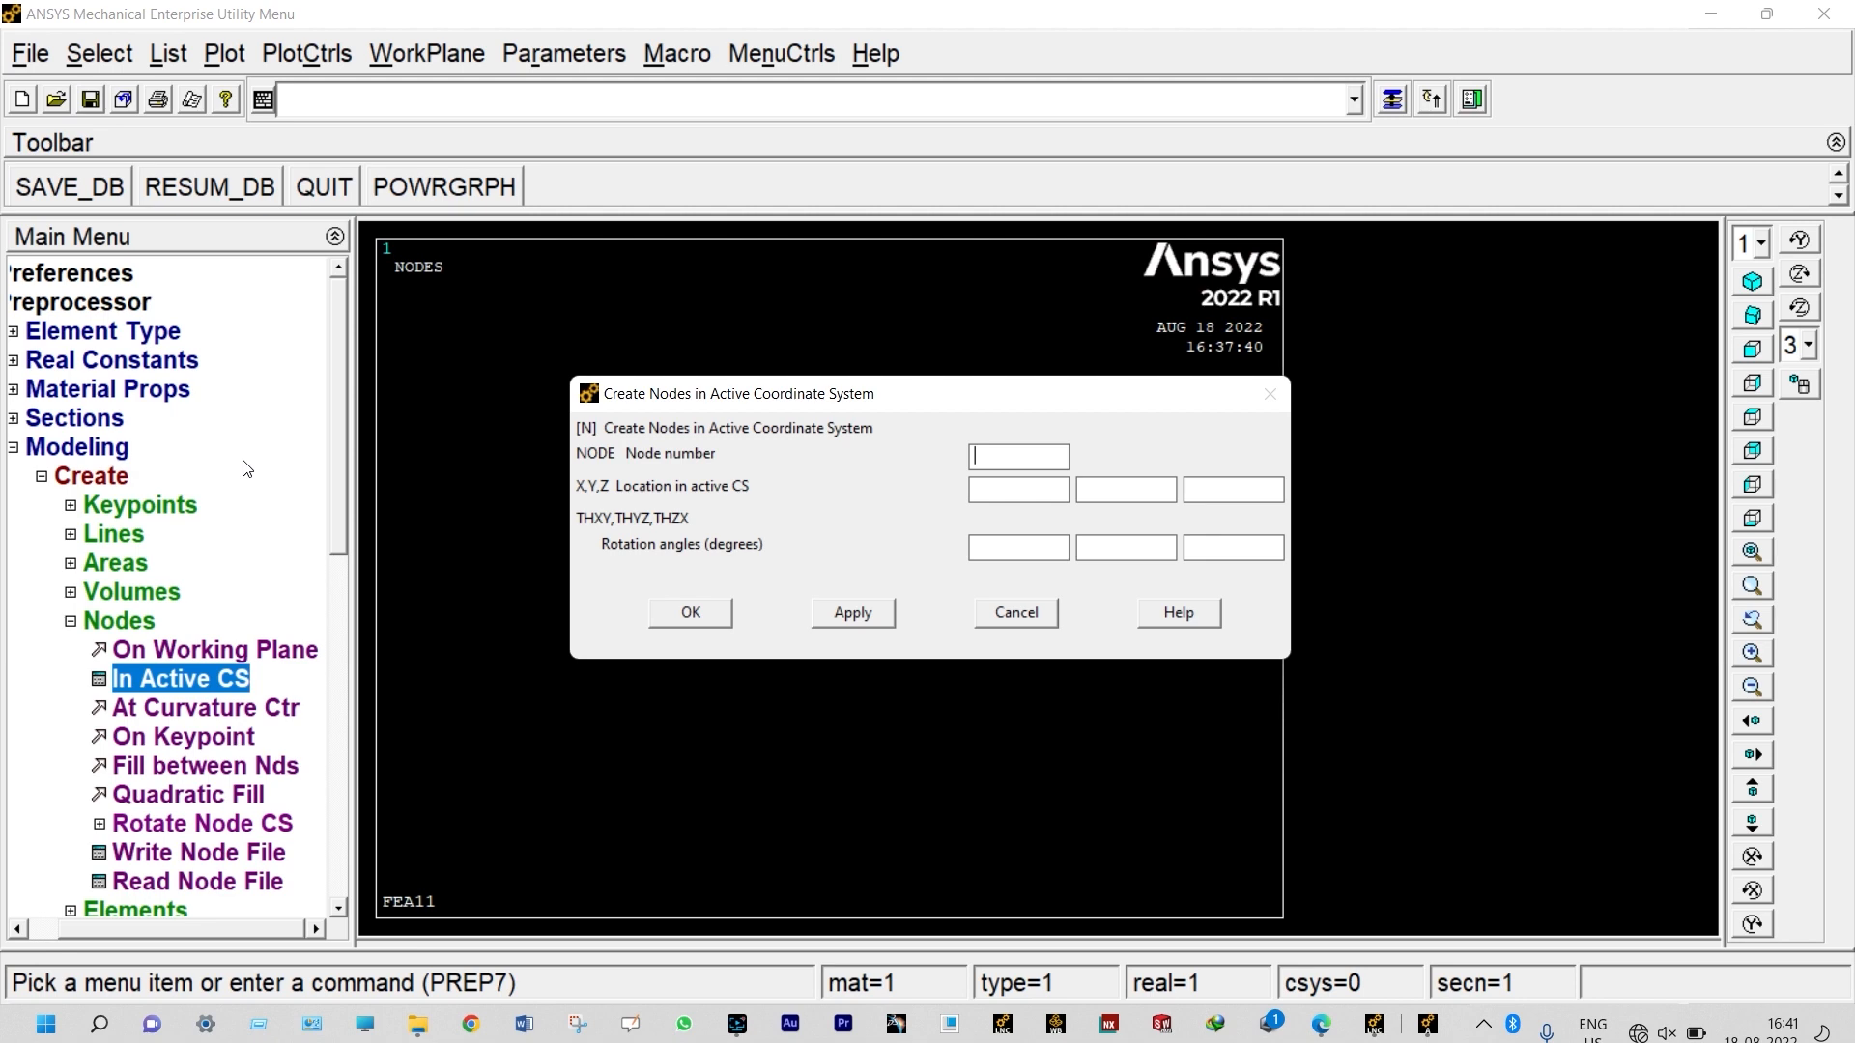
left_click(829, 618)
left_click(997, 491)
type("0.1")
left_click(850, 615)
Create nodes at X 0.1, Y 0.2 and at X 0, Y 0.2 in the active coordinate system
type("0.2")
left_click(846, 614)
left_click(997, 493)
key("BackSpace")
key("BackSpace")
left_click(856, 617)
Create nodes at X 0.2, Y 0 and at X 0.2, Y 0.2 in the active coordinate system
left_click(1102, 488)
key("BackSpace")
key("BackSpace")
key("BackSpace")
type(".2")
left_click(851, 612)
type(".2")
left_click(855, 617)
Create nodes at X 0.3, Y 0 and at X 0.3, Y 0.2 in the active coordinate system
left_click(1001, 488)
key("BackSpace")
type("3")
left_click(1106, 484)
key("BackSpace")
key("BackSpace")
key("BackSpace")
left_click(863, 613)
left_click(1095, 486)
type("0.2")
left_click(861, 614)
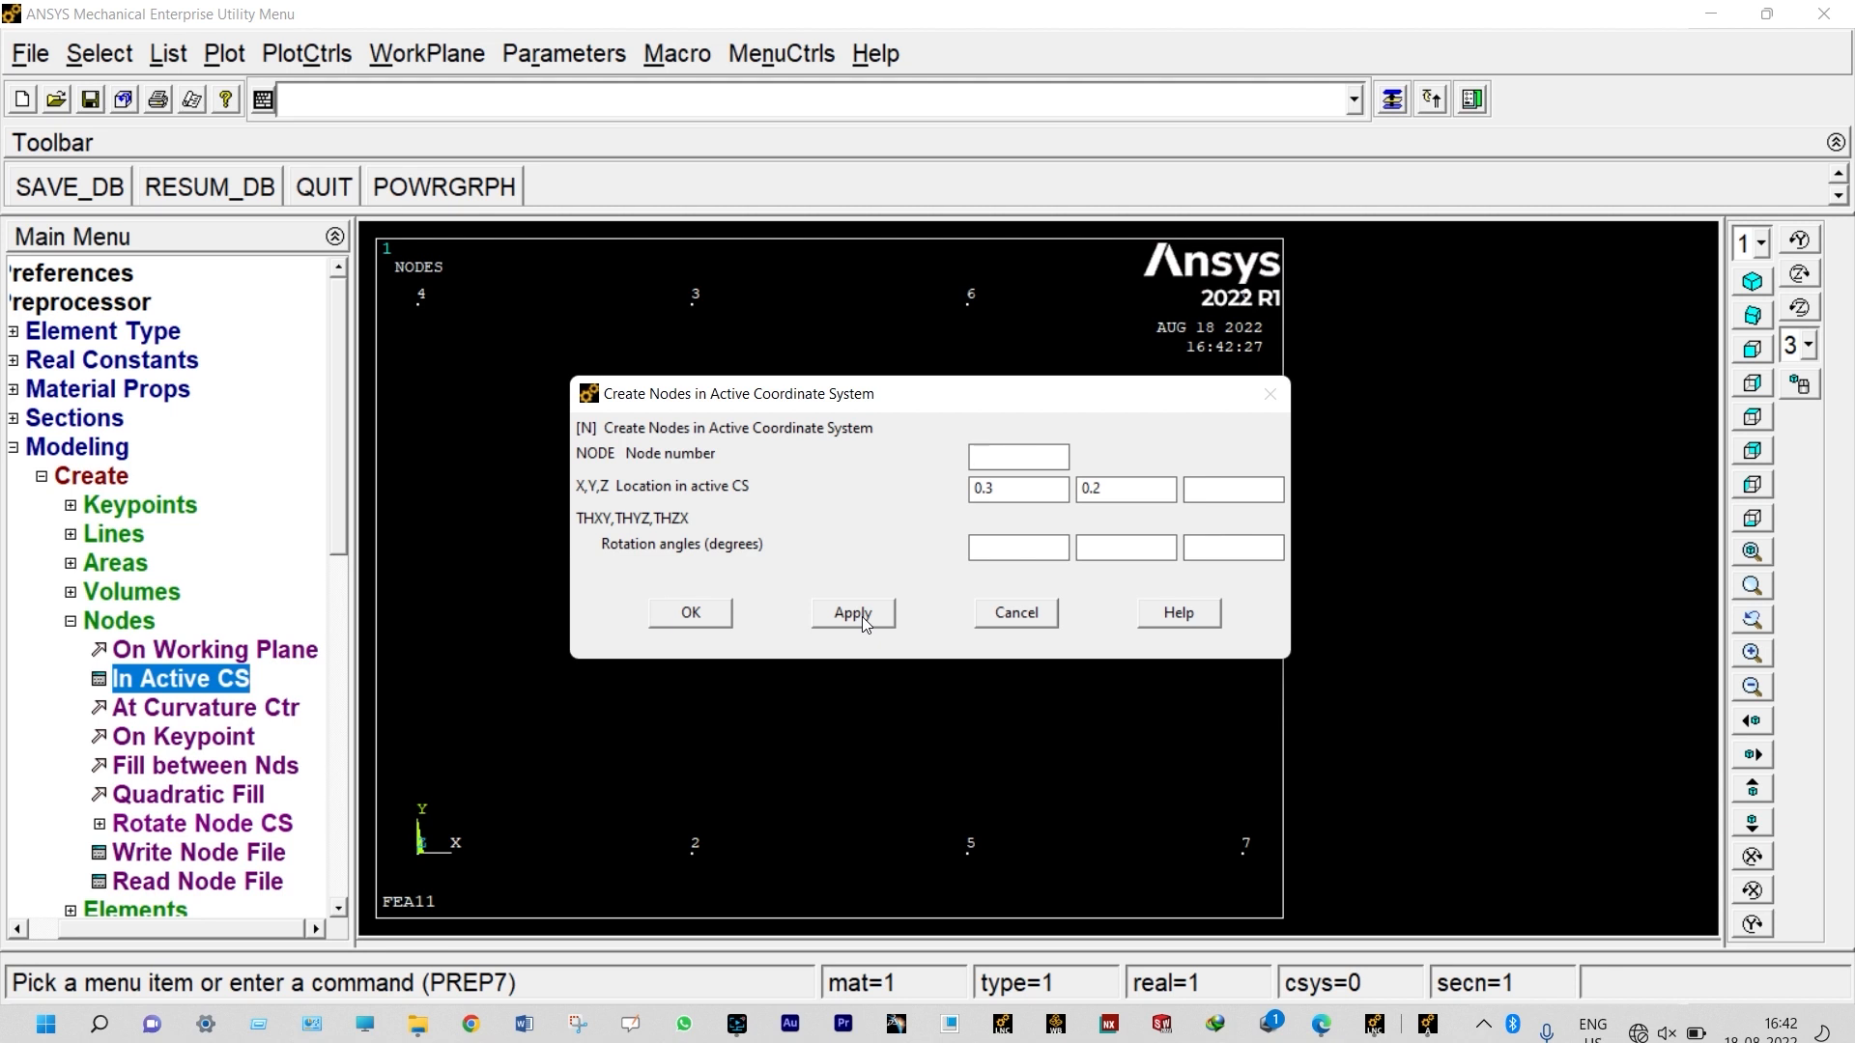
Create the last two nodes at X 0.4, Y 0 and X 0.4, Y 0.2, and finish node creation
key("BackSpace")
left_click(852, 612)
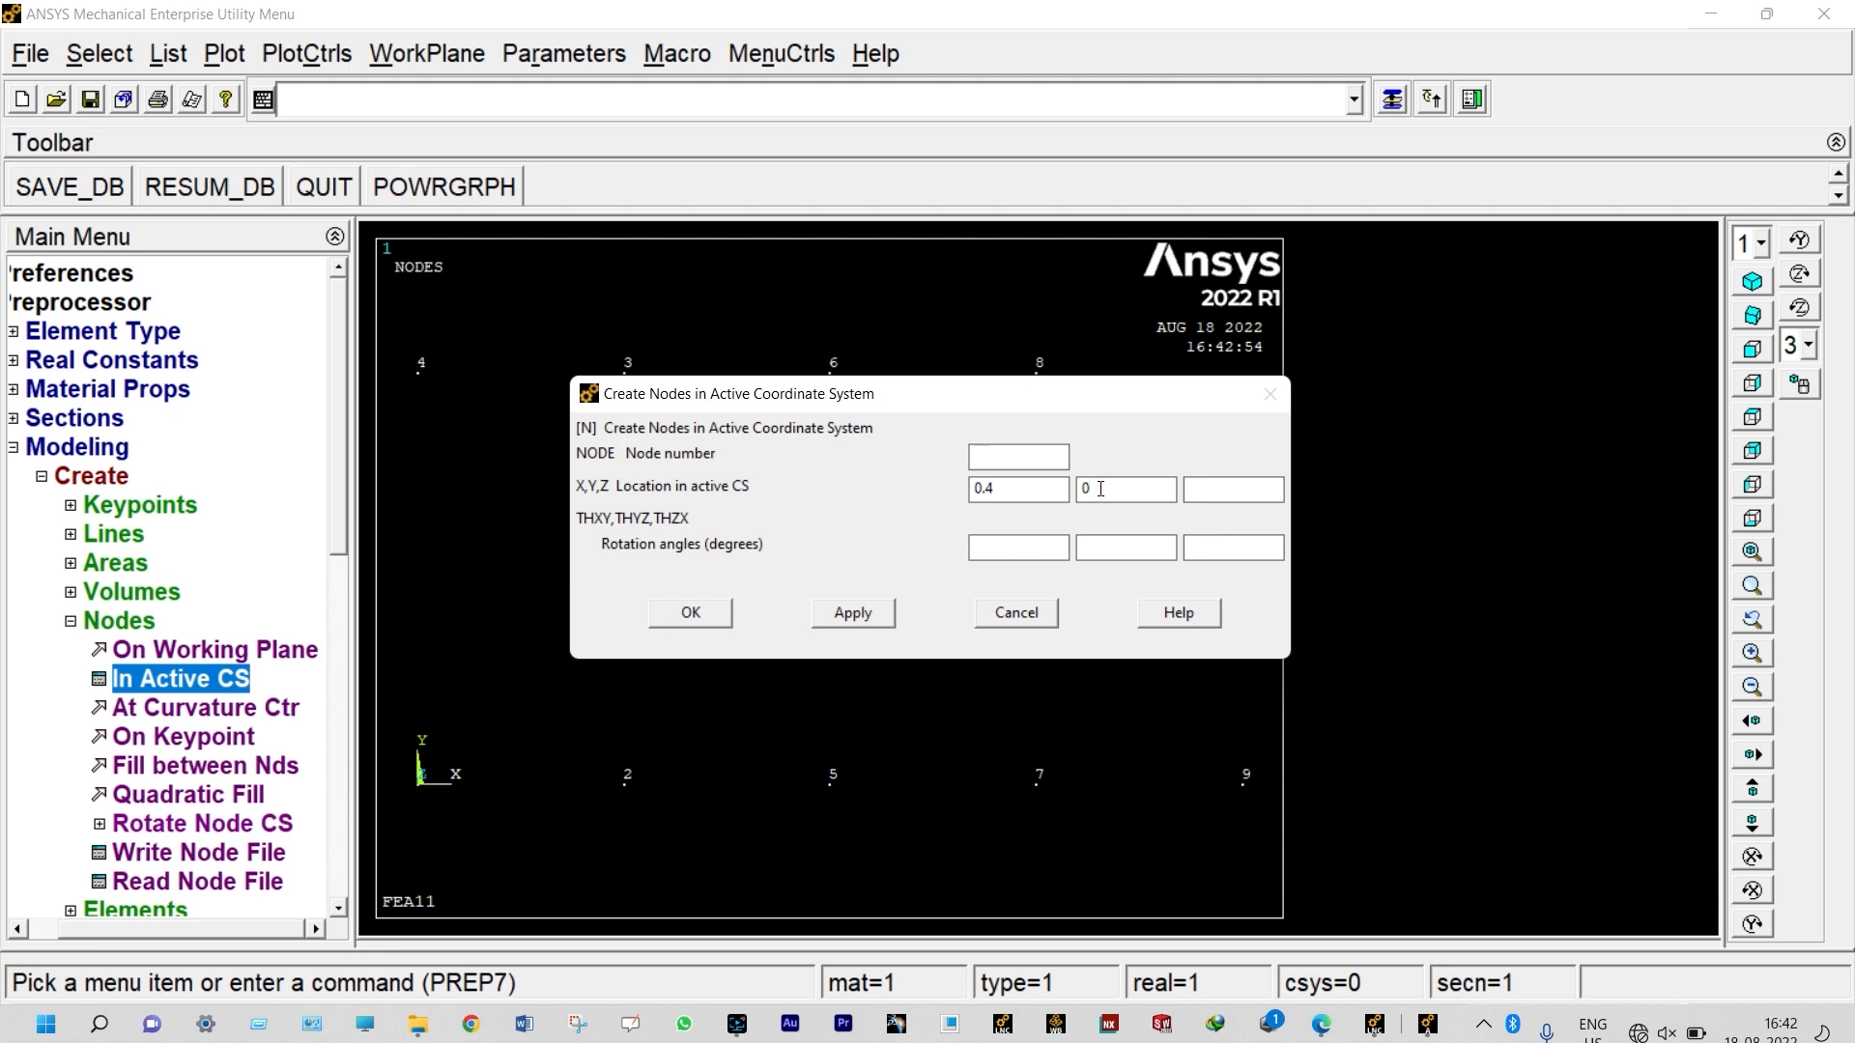
left_click(696, 612)
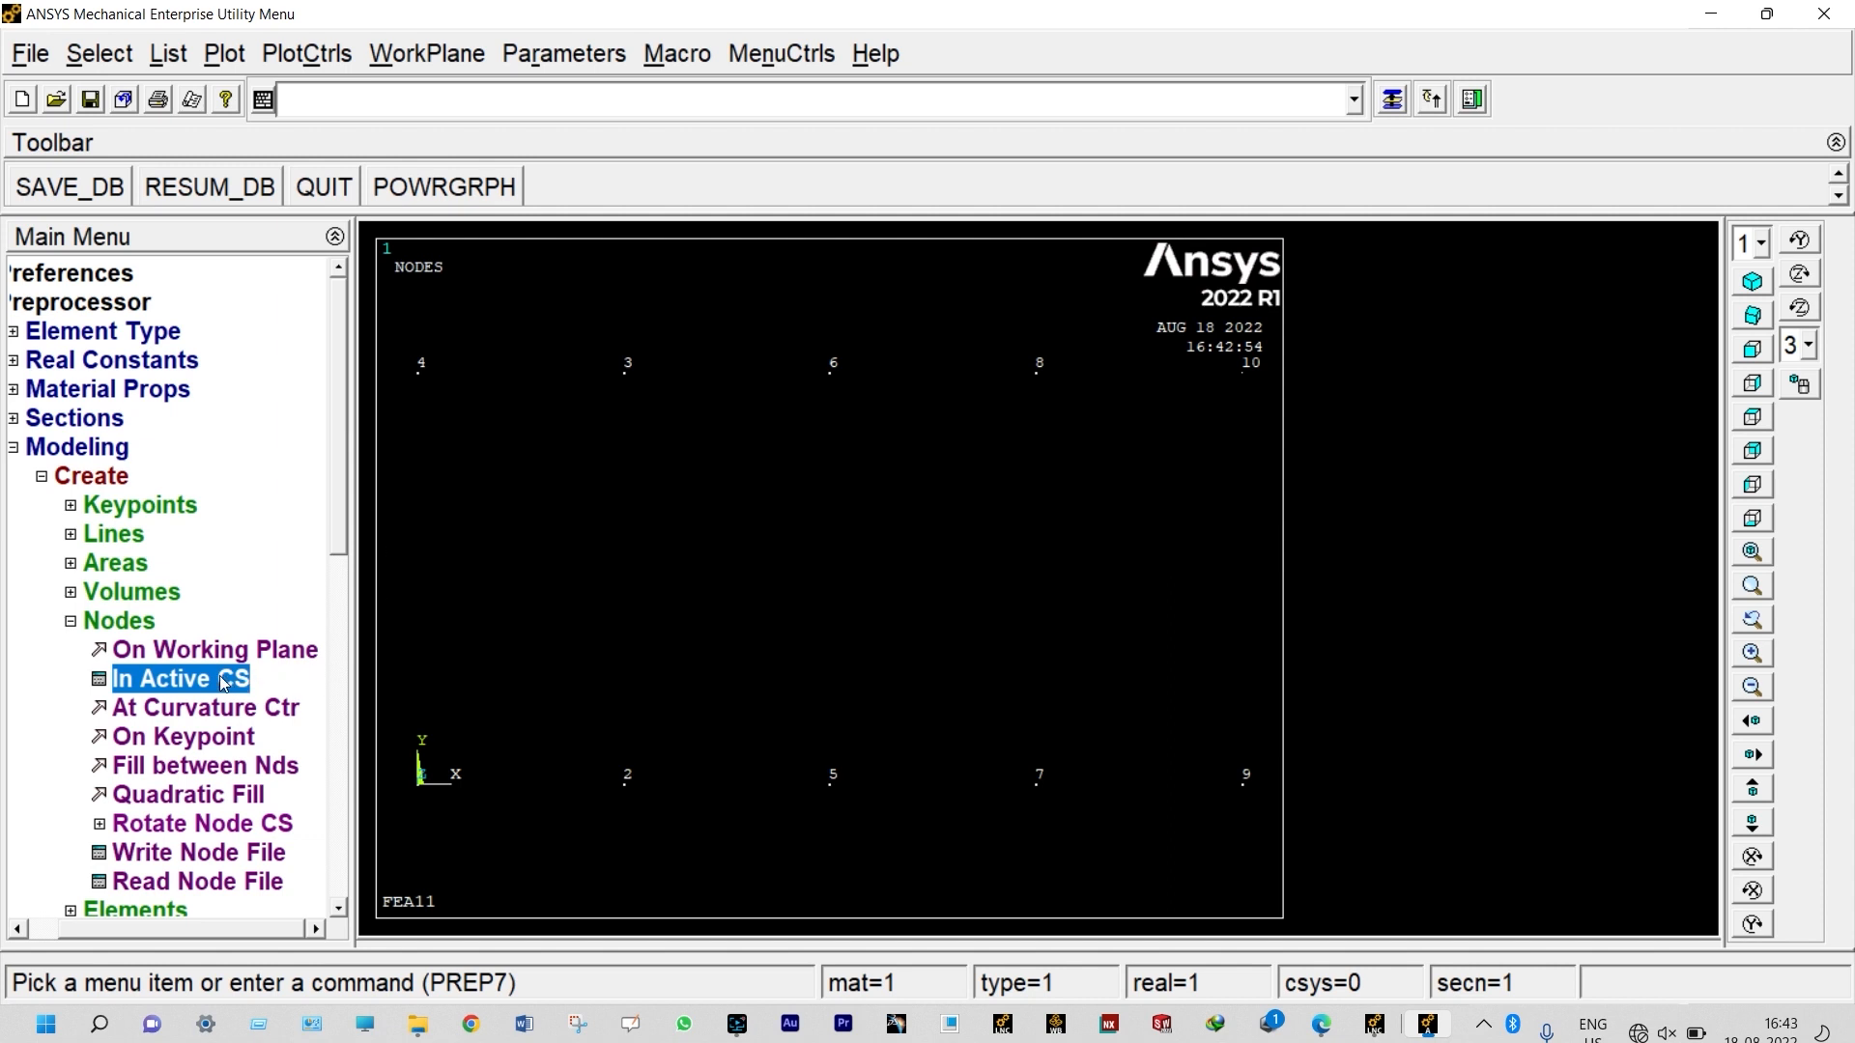
Create the first auto-numbered element through nodes 1, 2, 3 and 4
left_click(123, 628)
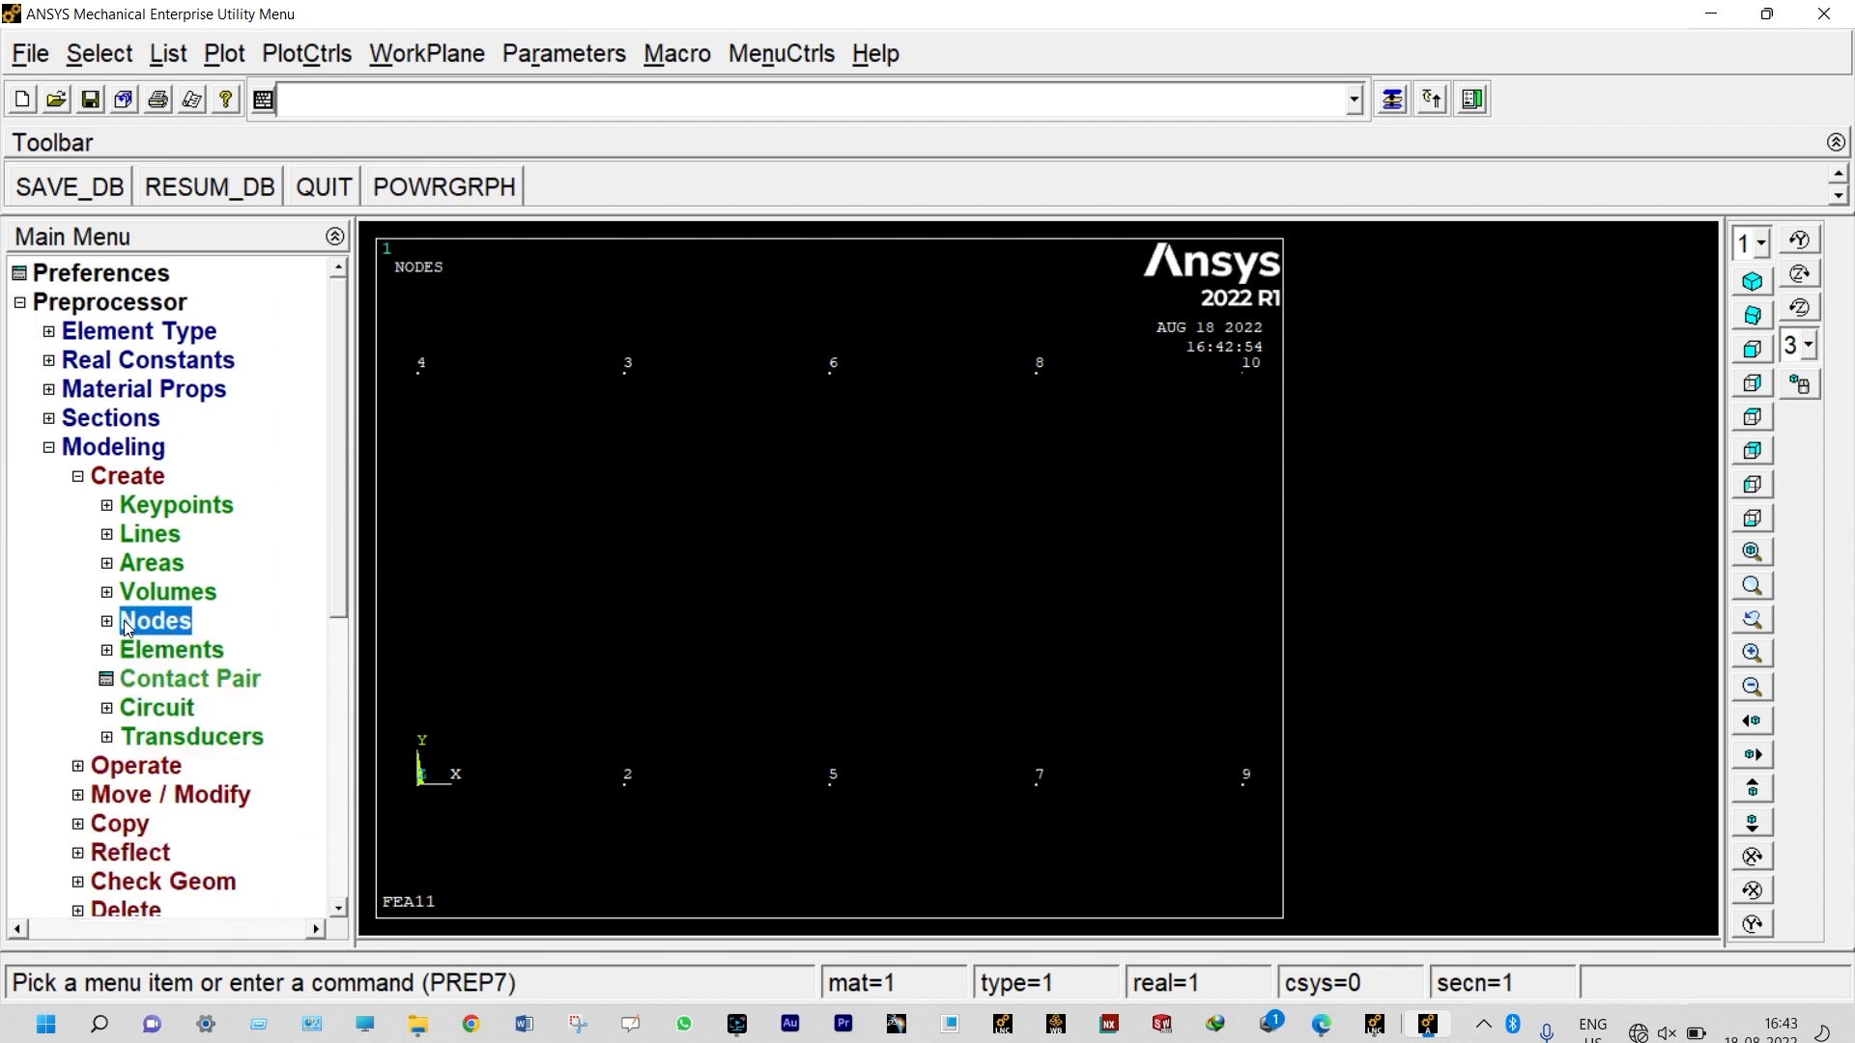
left_click(157, 650)
left_click(223, 707)
left_click(223, 737)
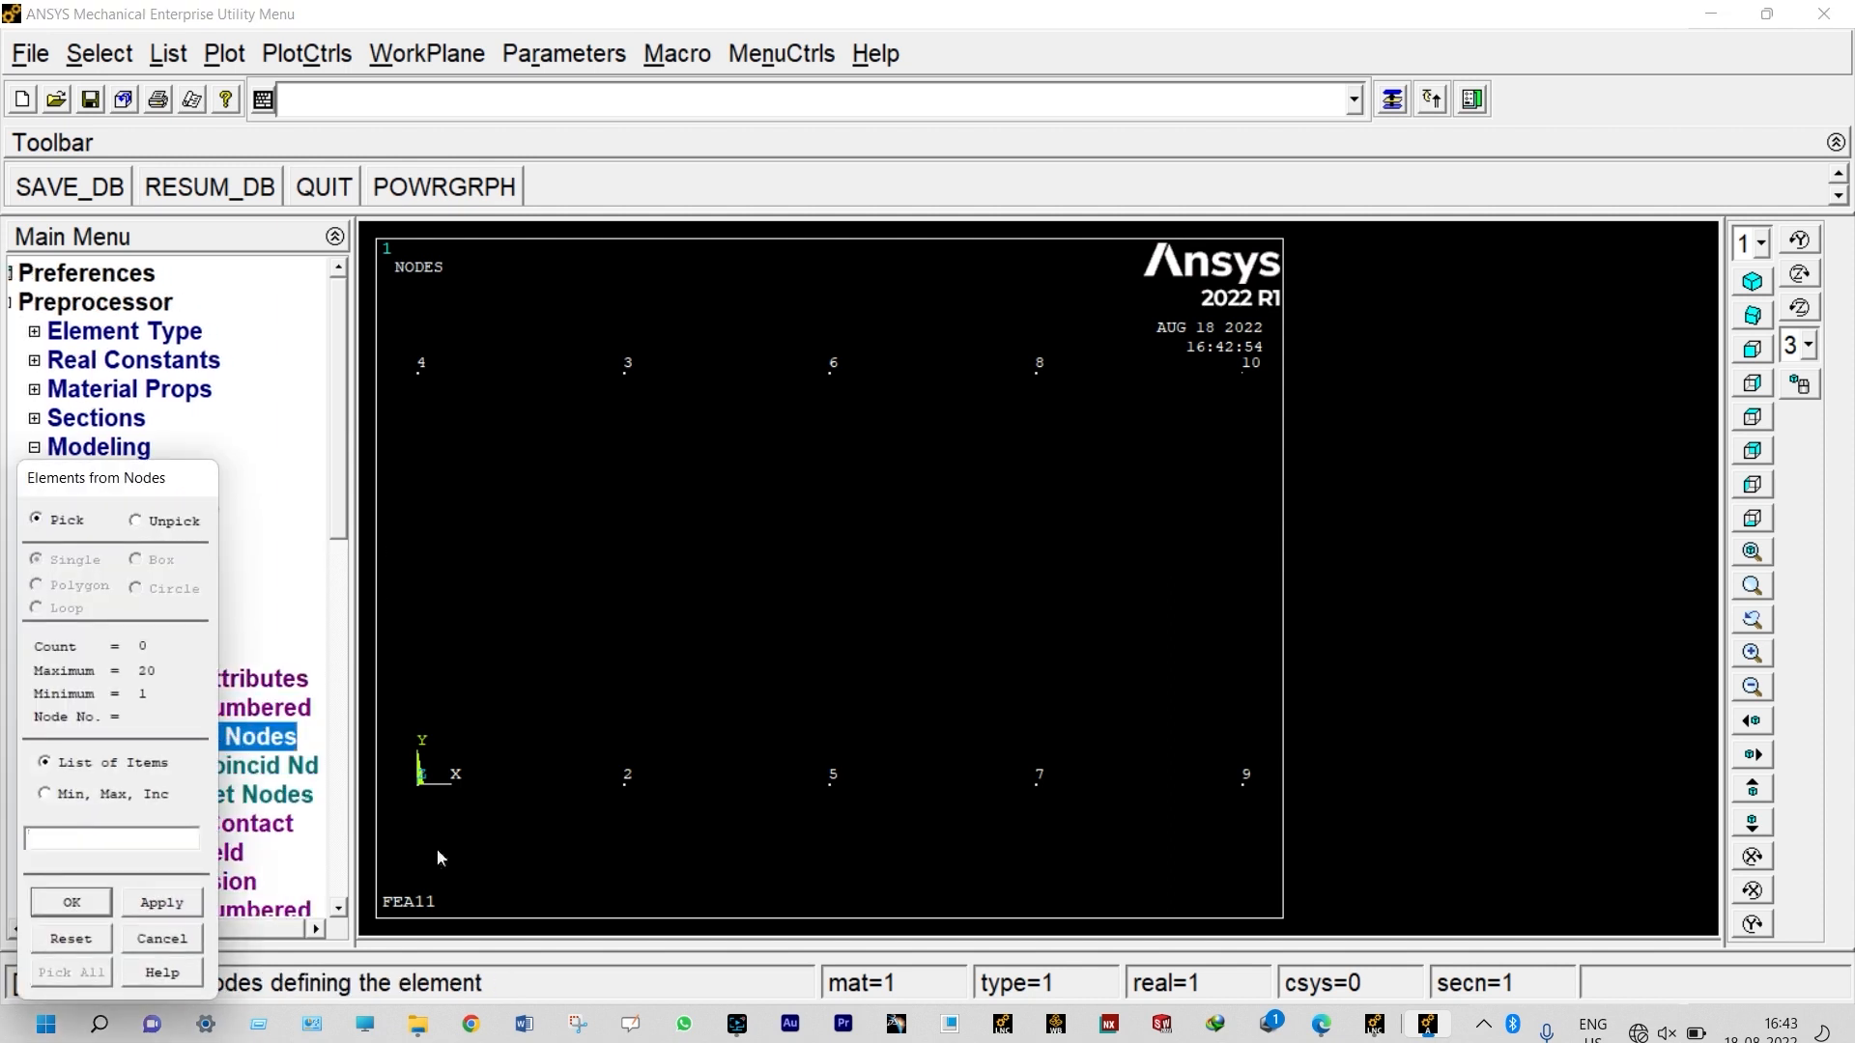
left_click(423, 805)
left_click(618, 793)
left_click(623, 415)
left_click(445, 415)
left_click(158, 847)
left_click(148, 902)
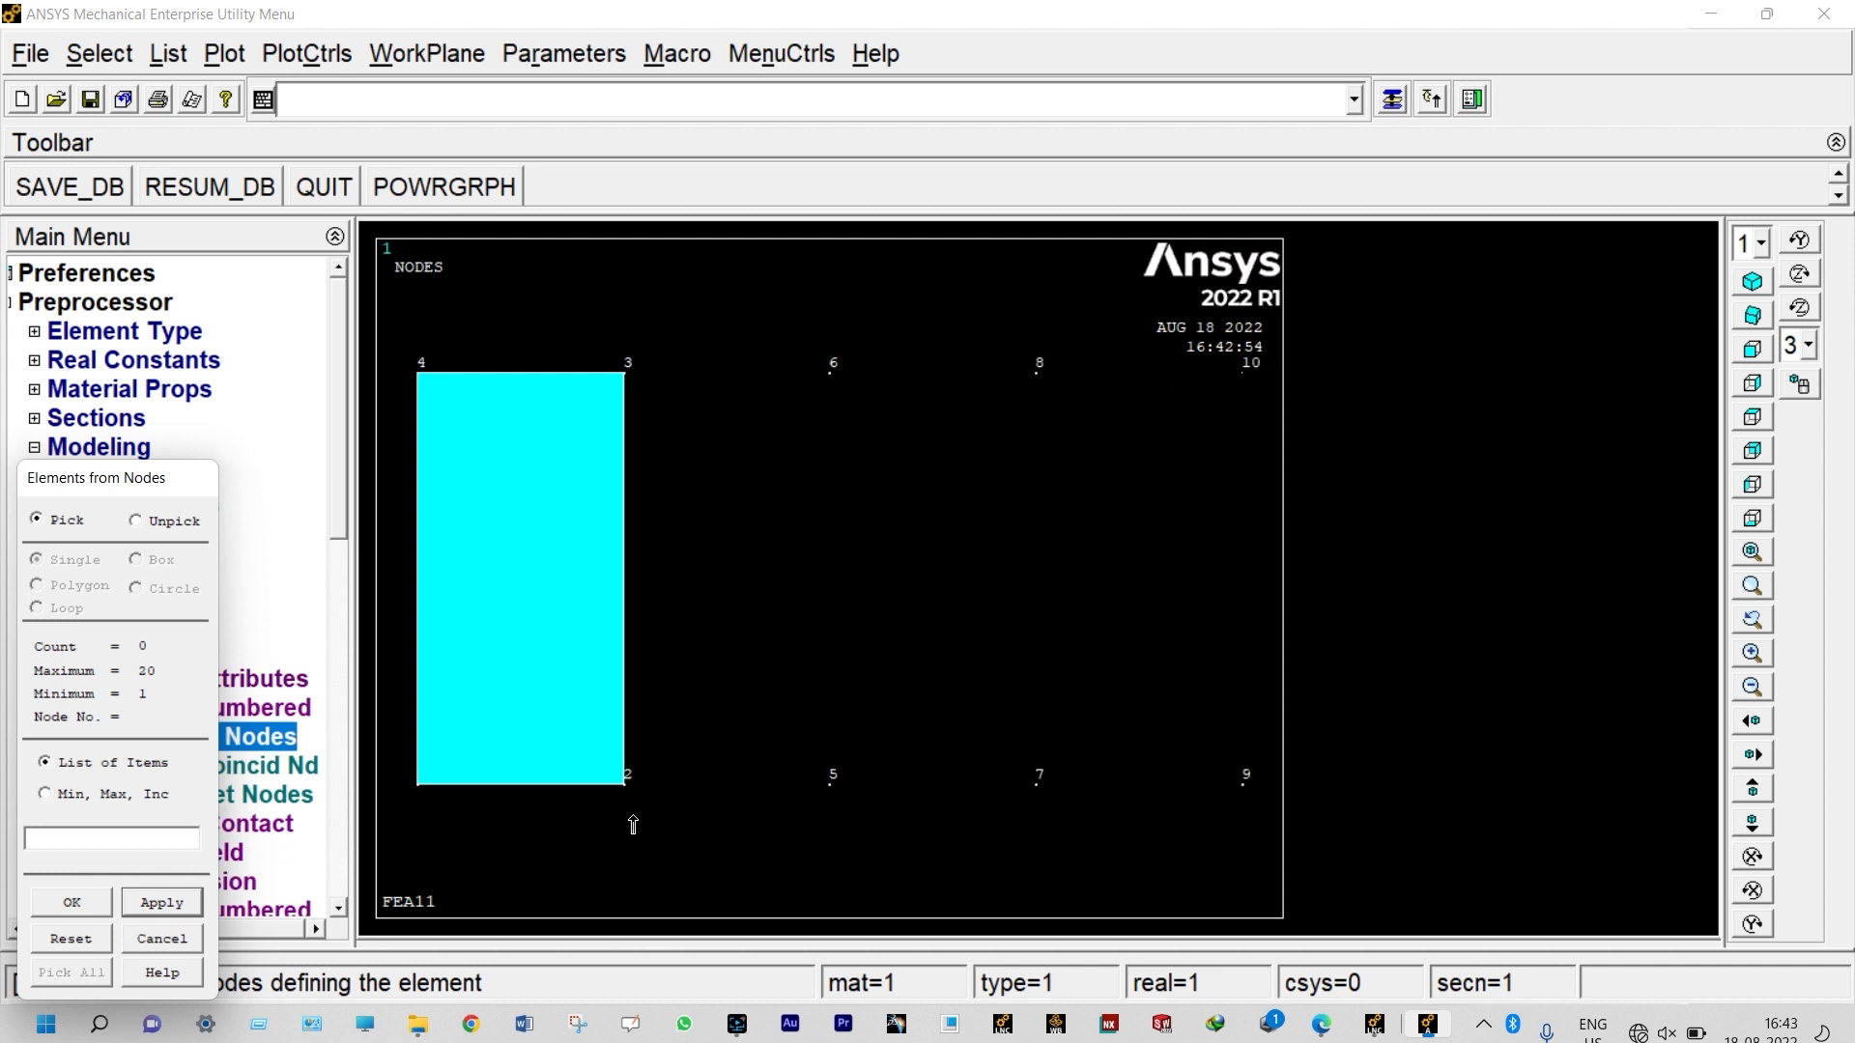
Create the second auto-numbered element through nodes 2, 5, 6 and 3
left_click(831, 805)
left_click(843, 405)
left_click(639, 407)
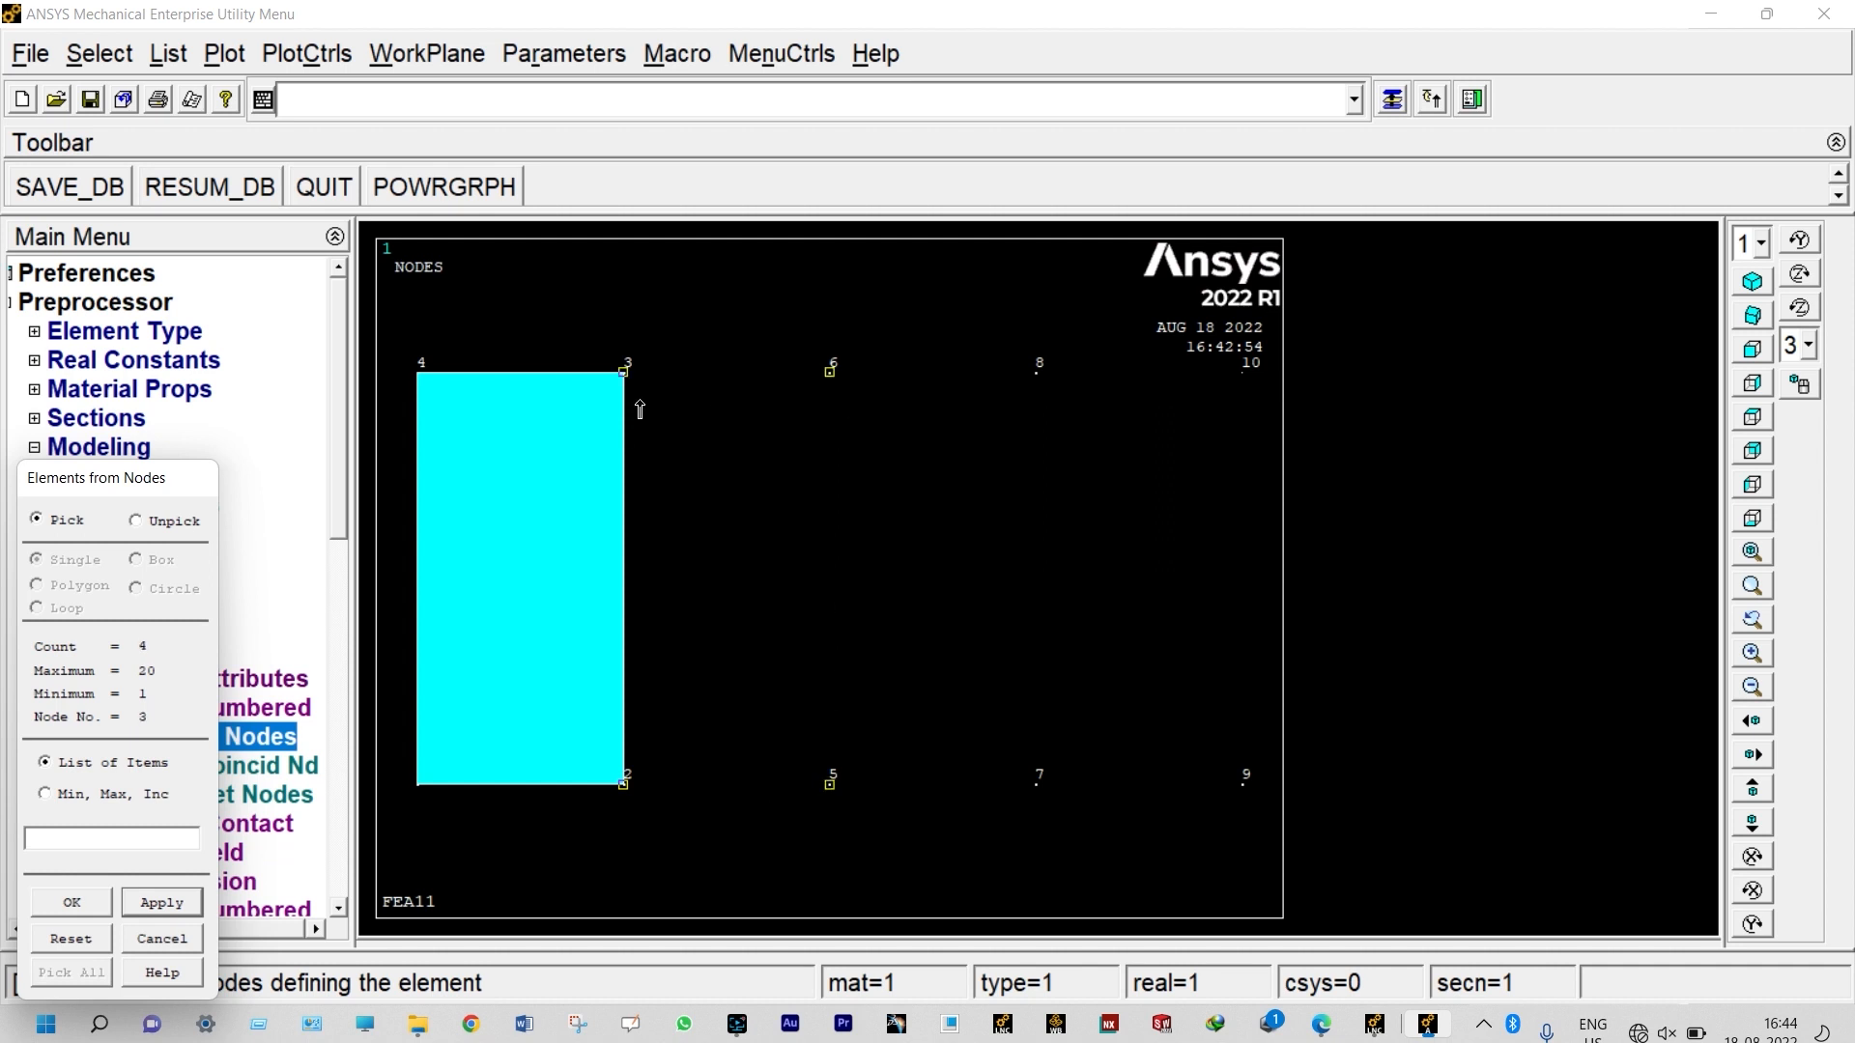
left_click(182, 903)
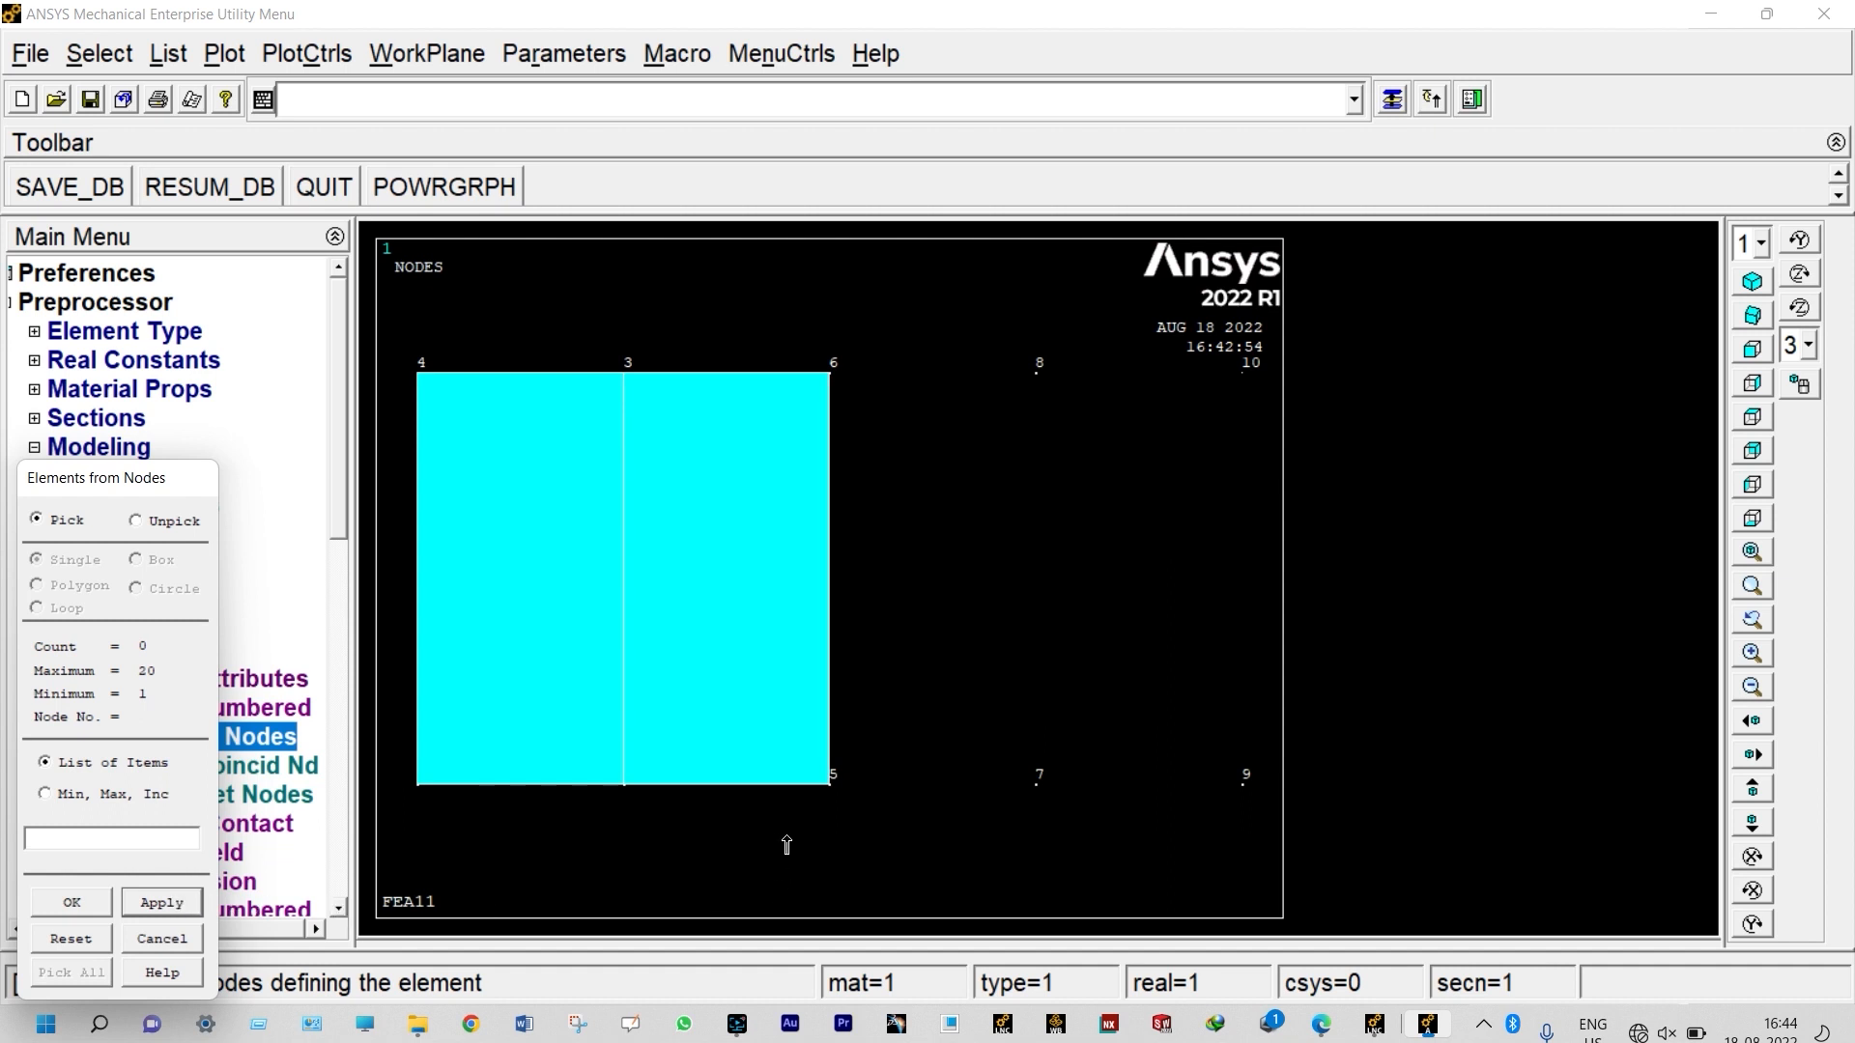
Create the third auto-numbered element through nodes 5, 7, 8 and 6
left_click(833, 810)
left_click(1028, 821)
left_click(1053, 432)
left_click(867, 398)
left_click(161, 902)
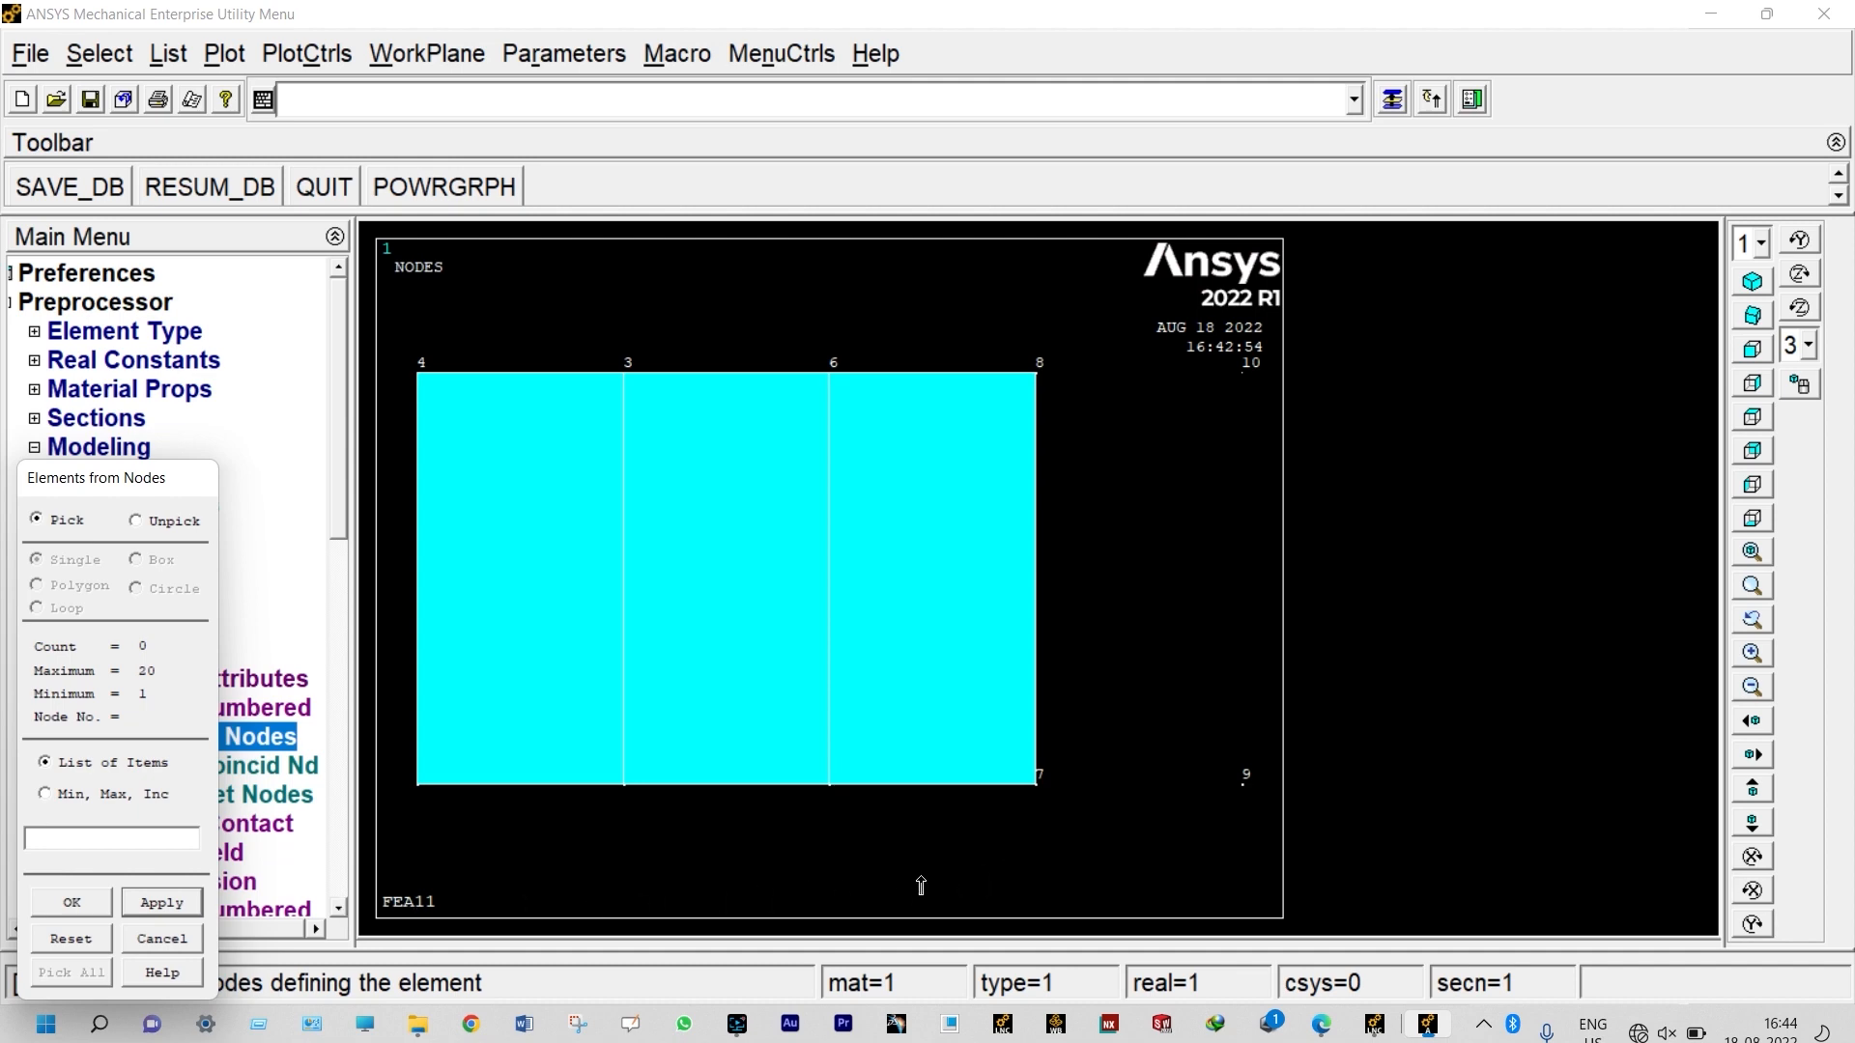
Create the fourth element through nodes 7, 9, 10 and 8, and finish element creation
left_click(1040, 806)
left_click(1213, 809)
left_click(1248, 414)
left_click(1052, 421)
left_click(100, 902)
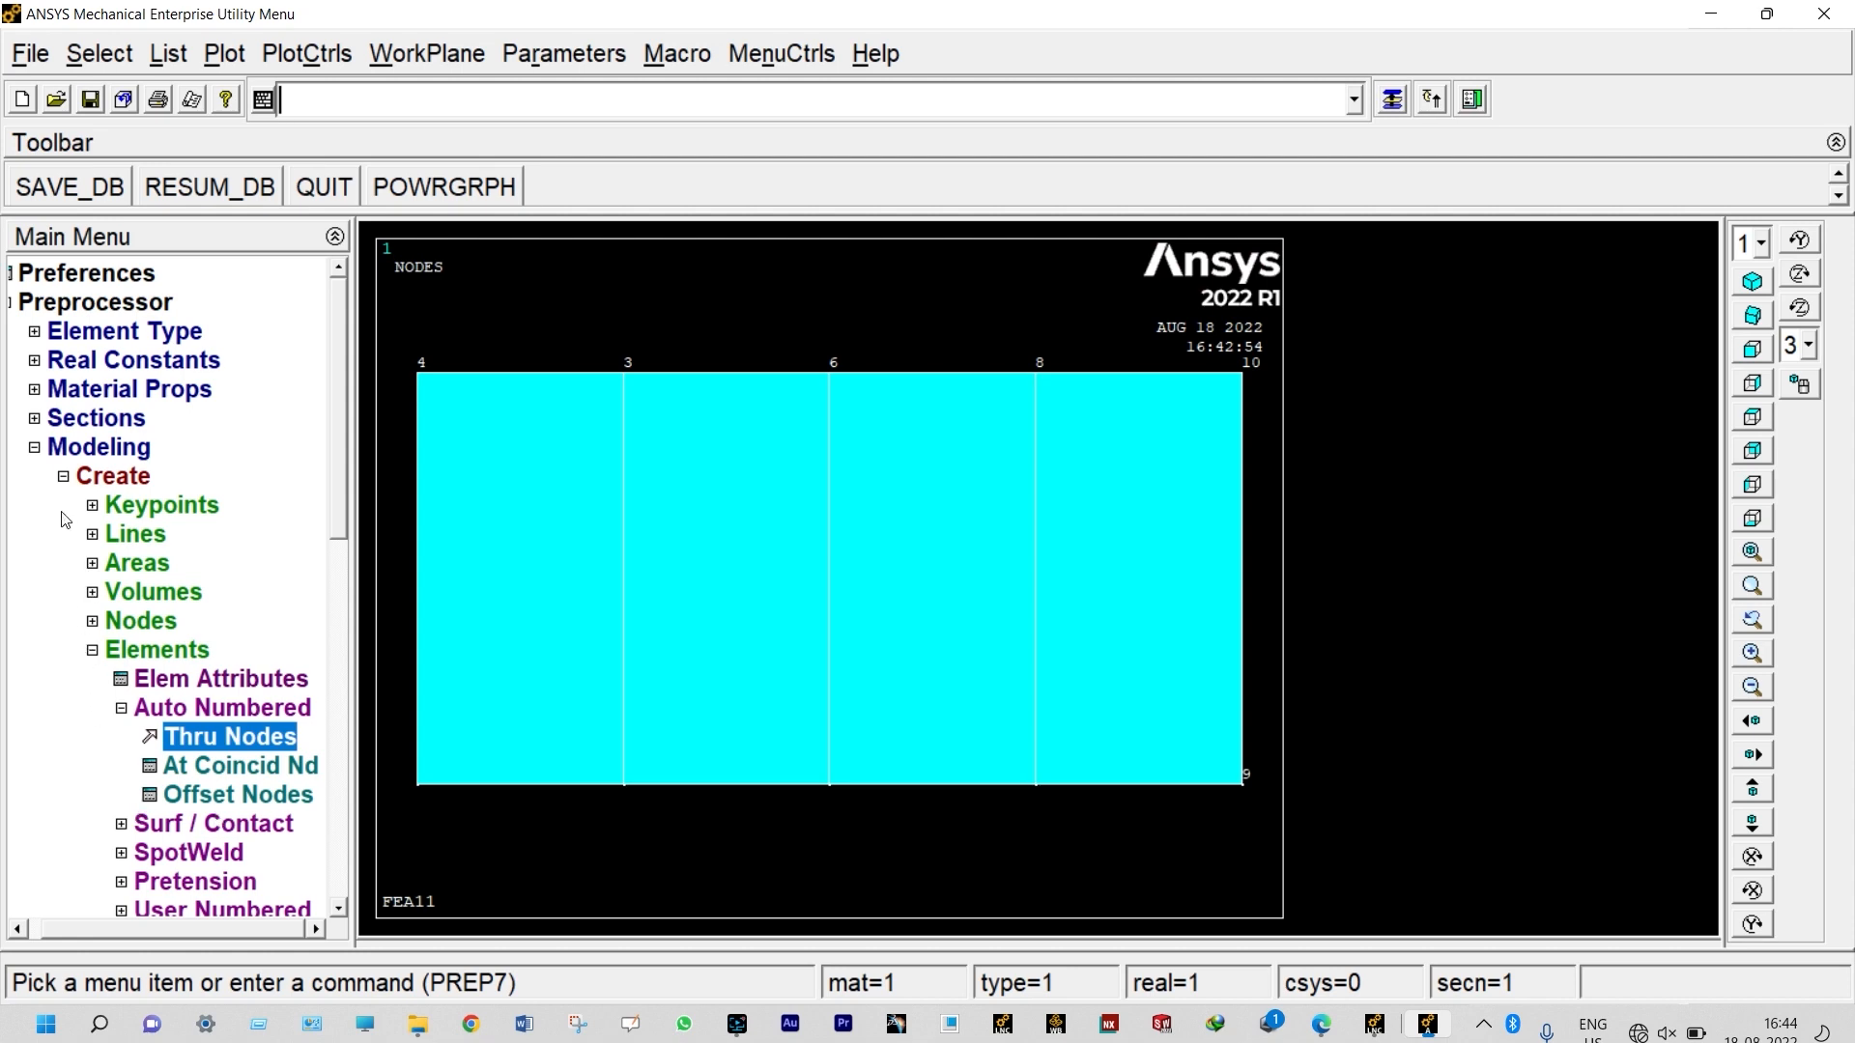
Set the new analysis type to Steady-State
left_click(35, 450)
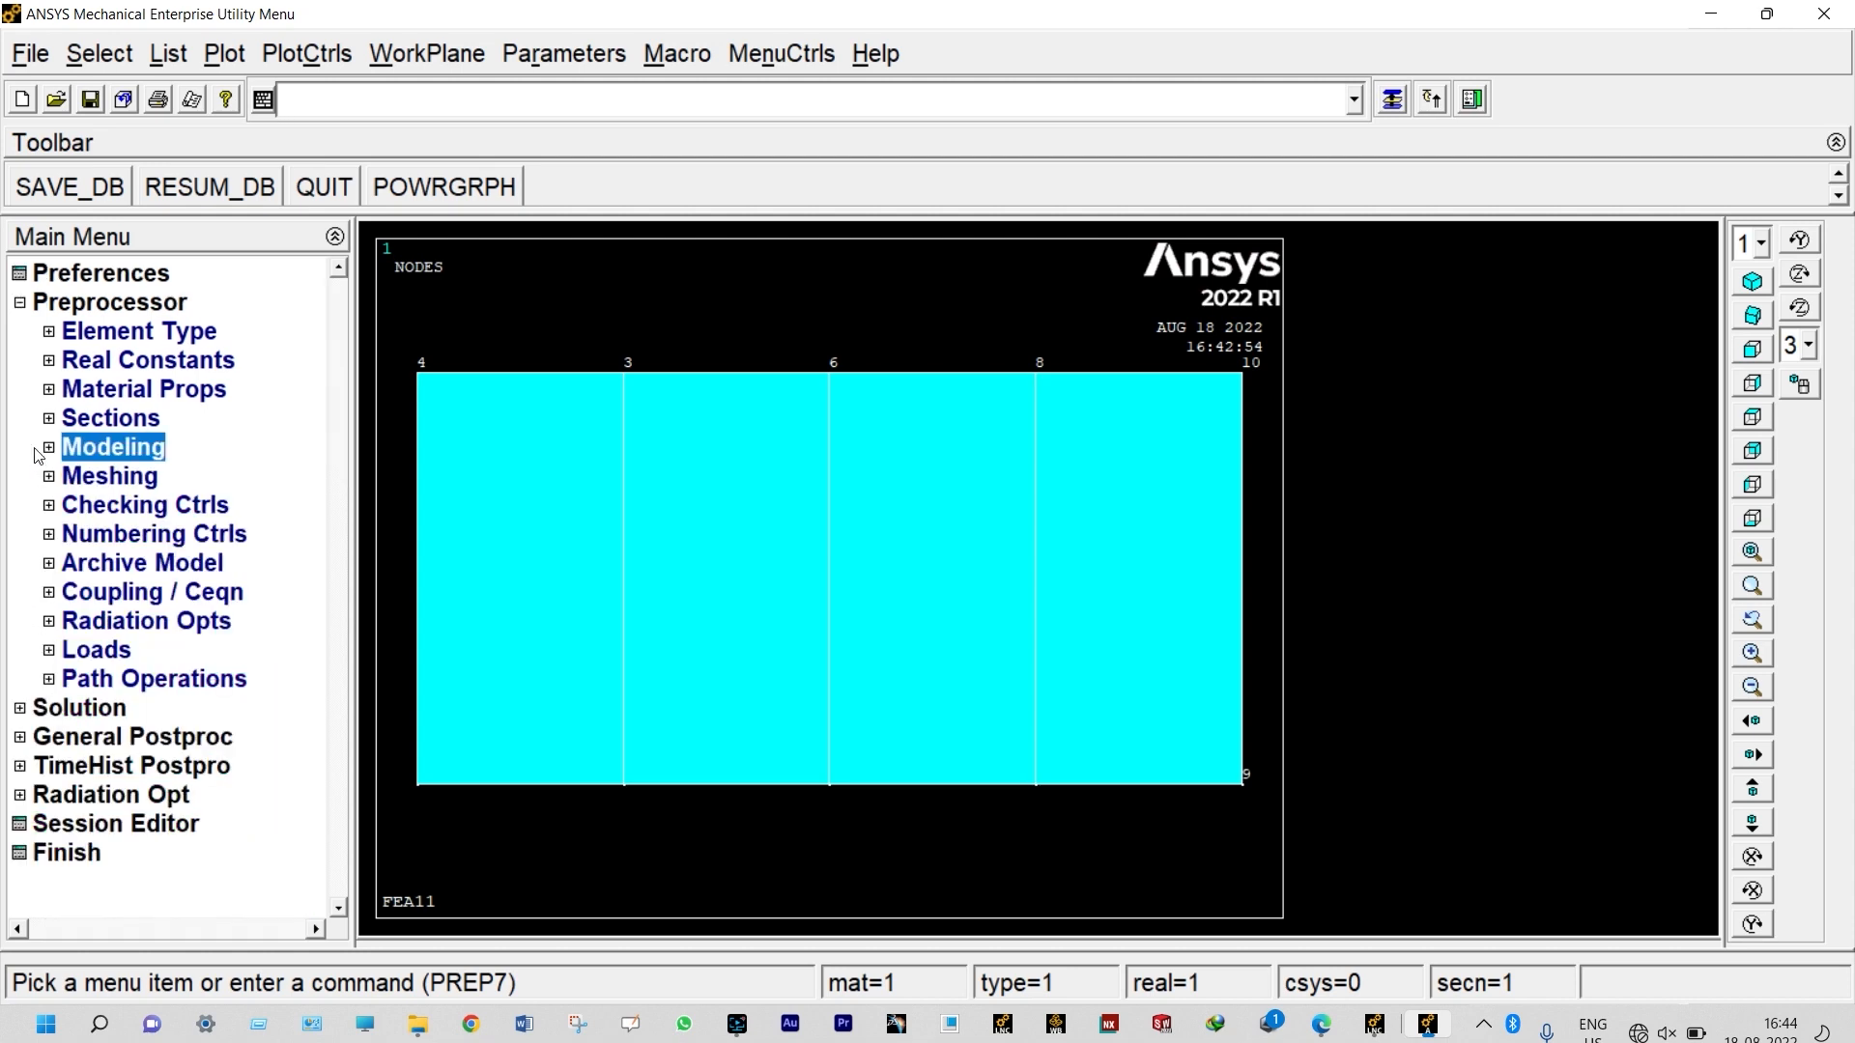
left_click(113, 658)
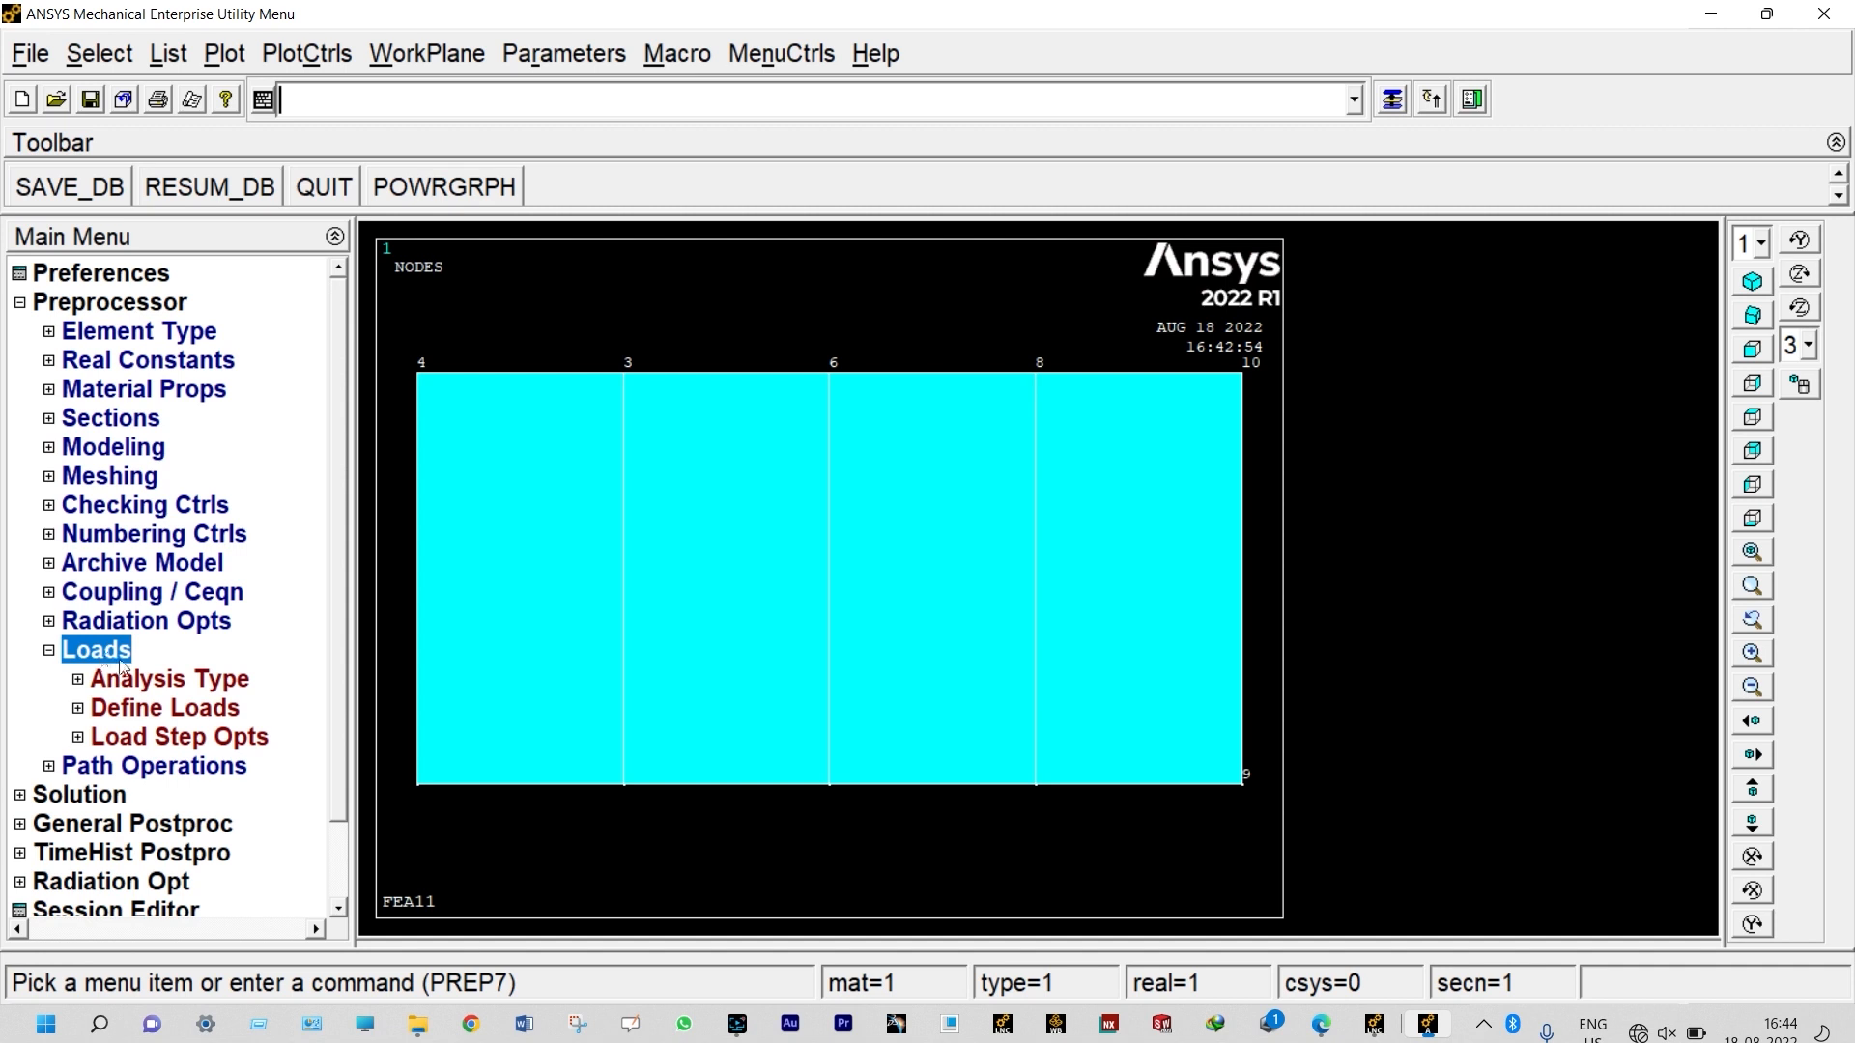
left_click(147, 682)
left_click(170, 713)
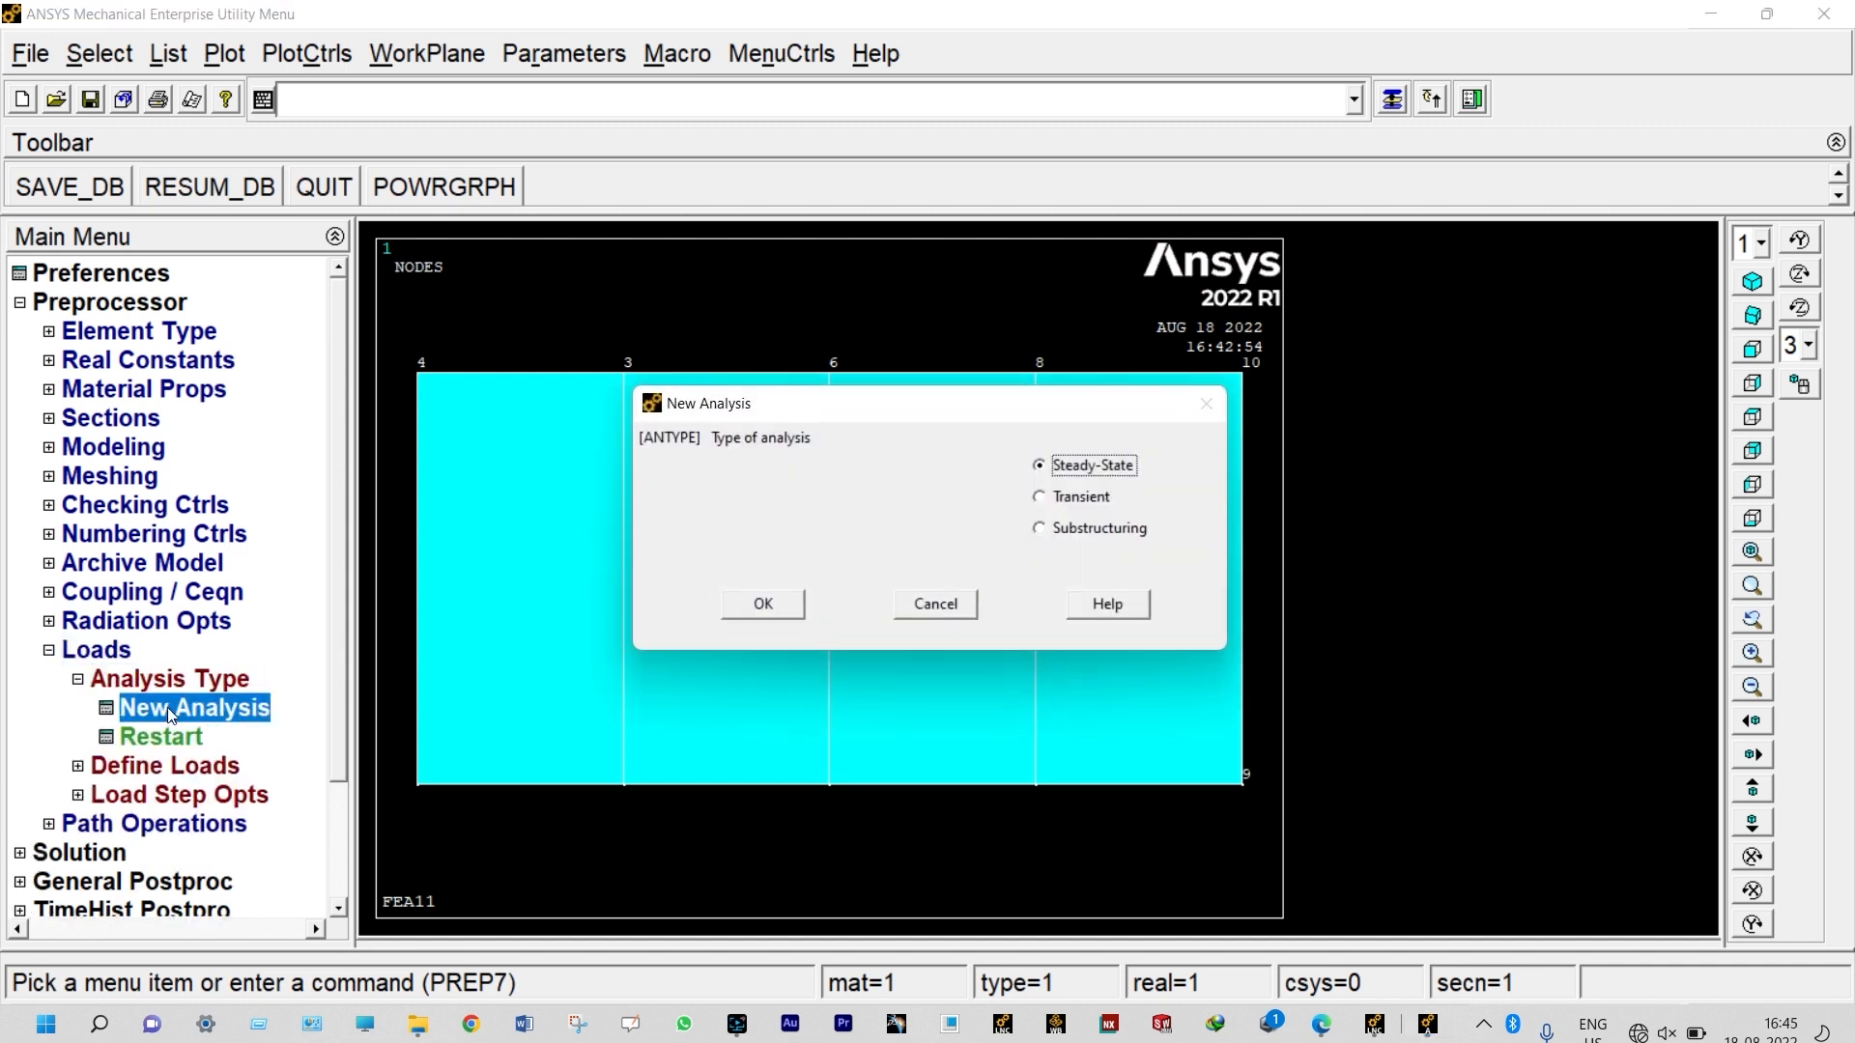
left_click(752, 606)
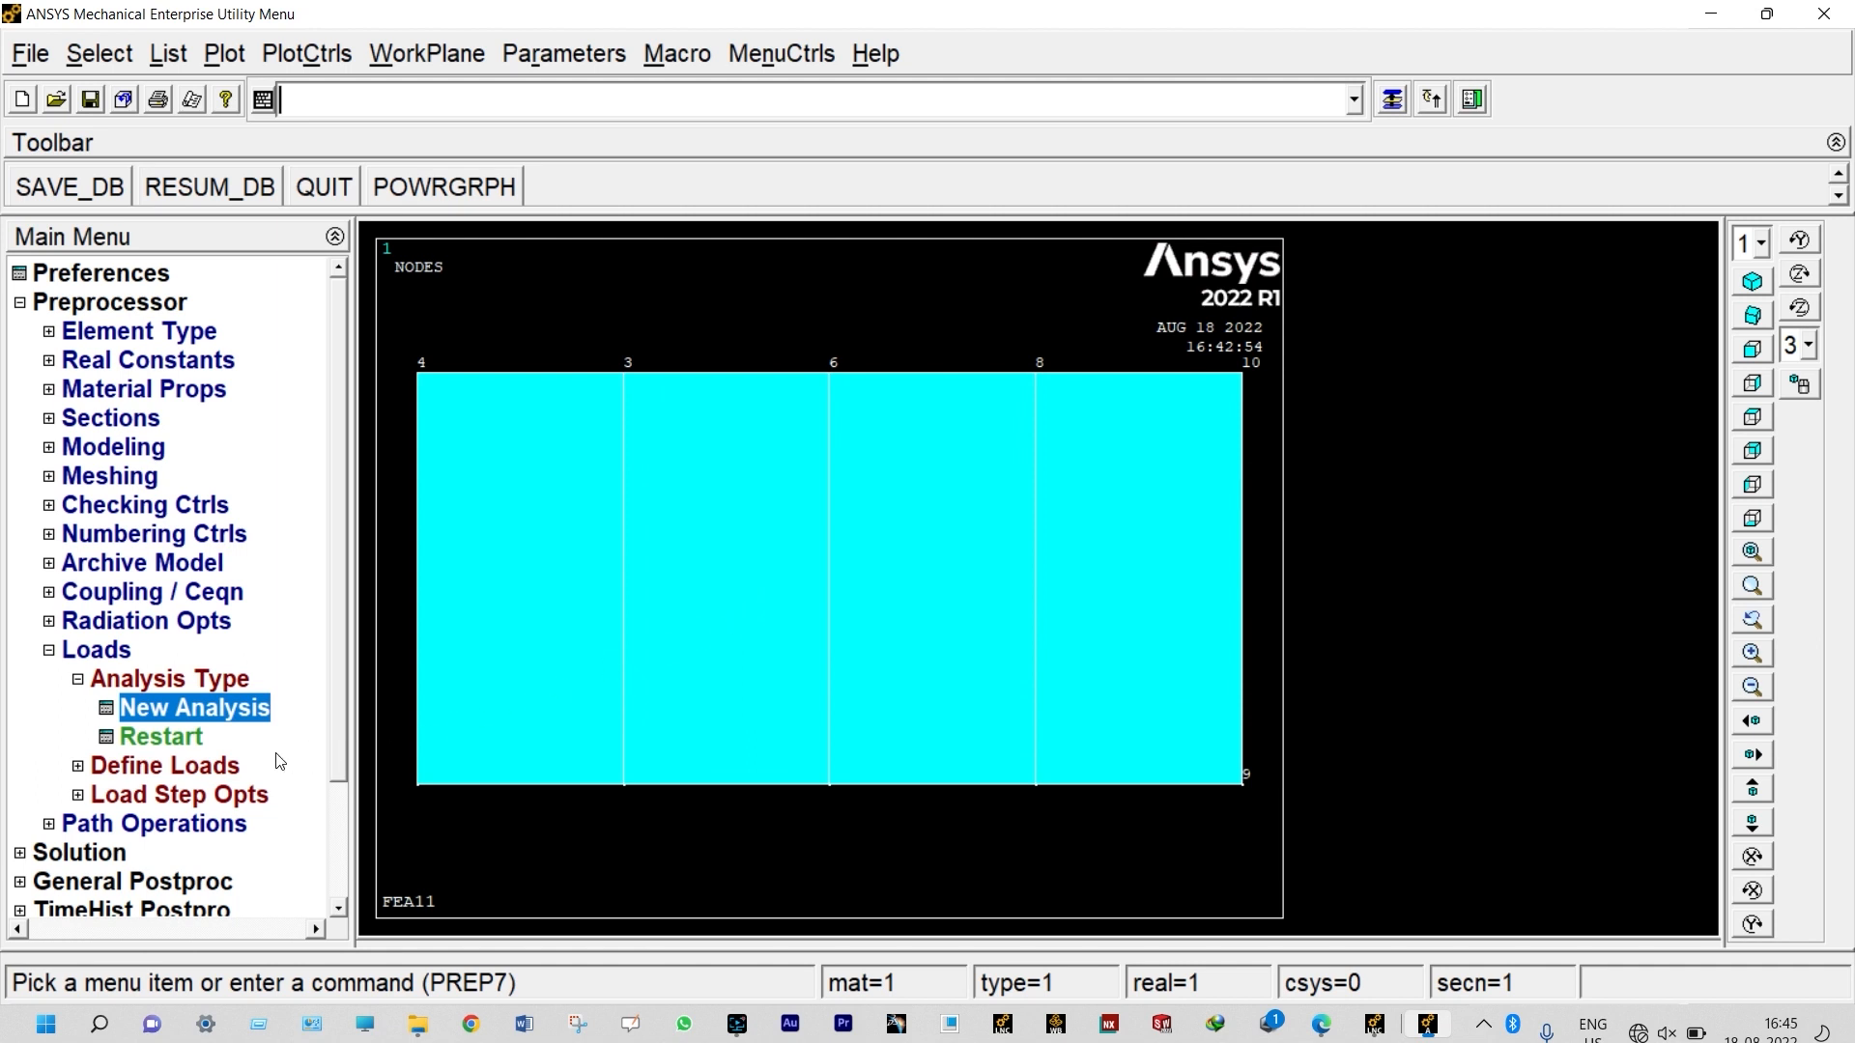
Apply a constant TEMP load of 100 on nodes 1 and 4 at the model's left edge
left_click(234, 776)
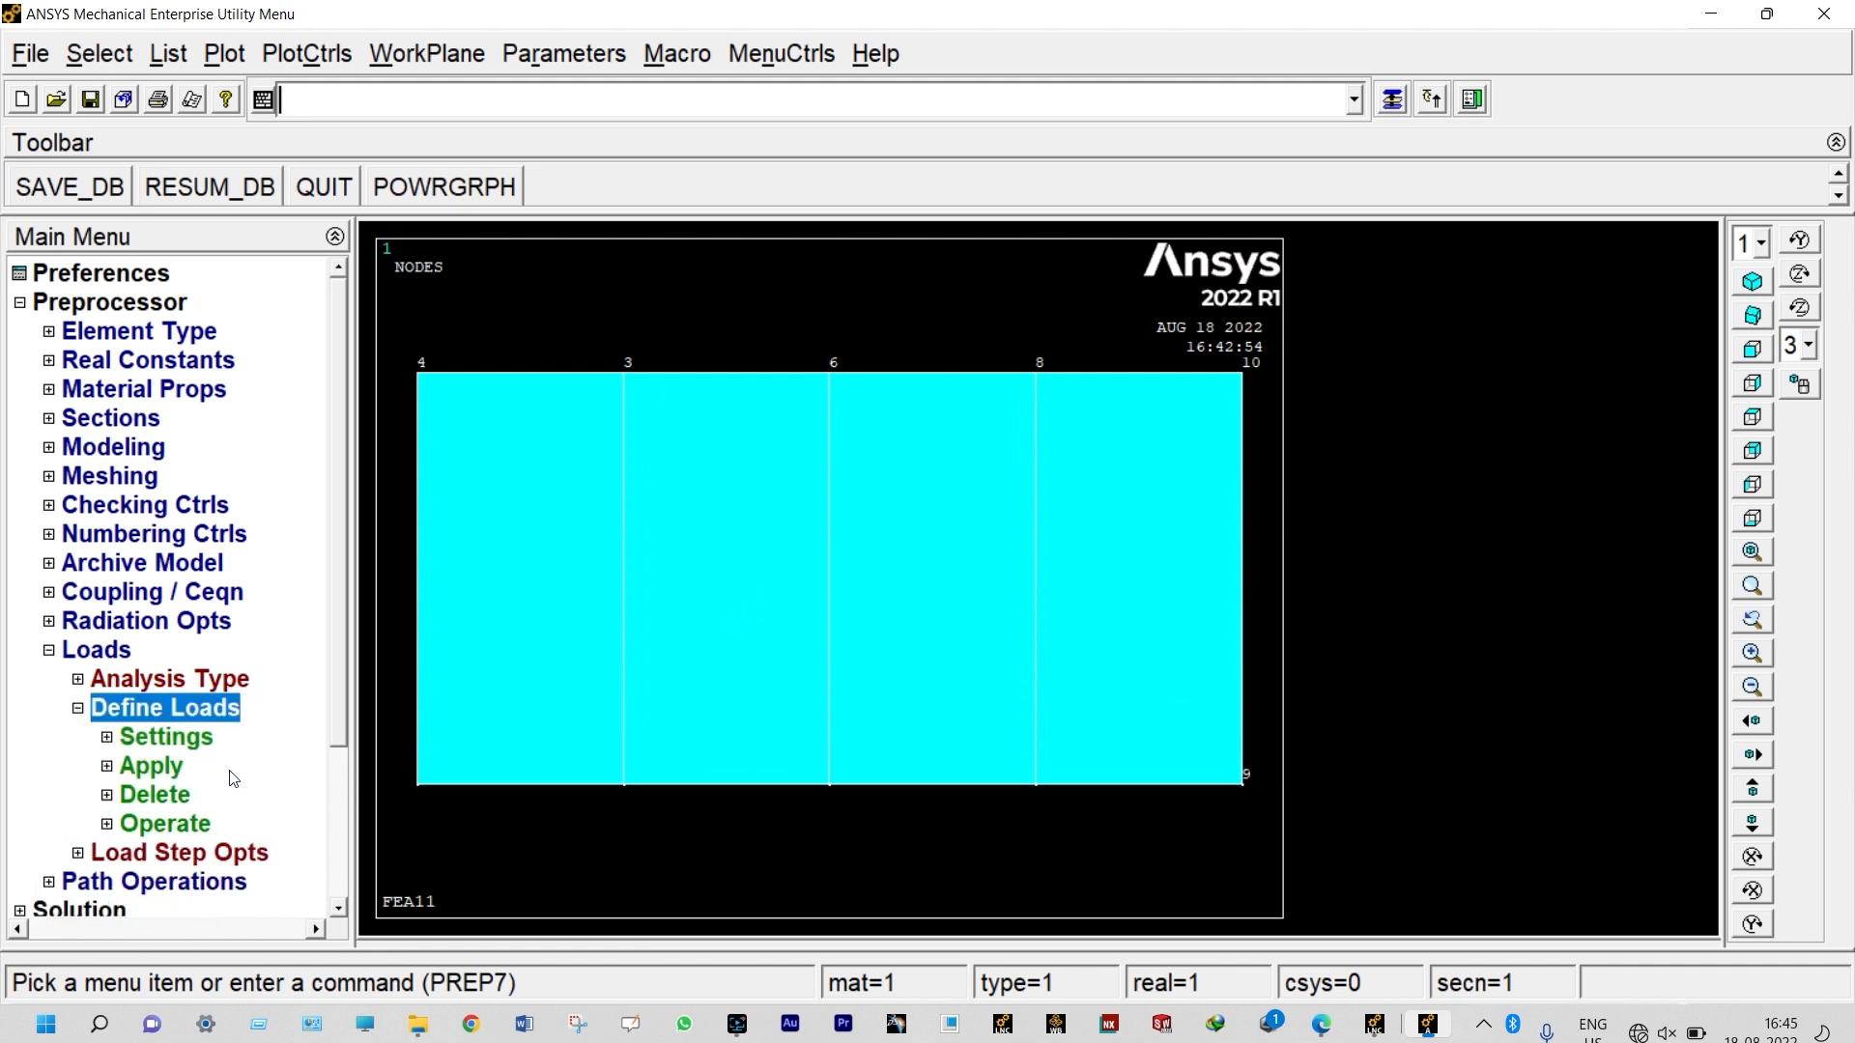
left_click(165, 768)
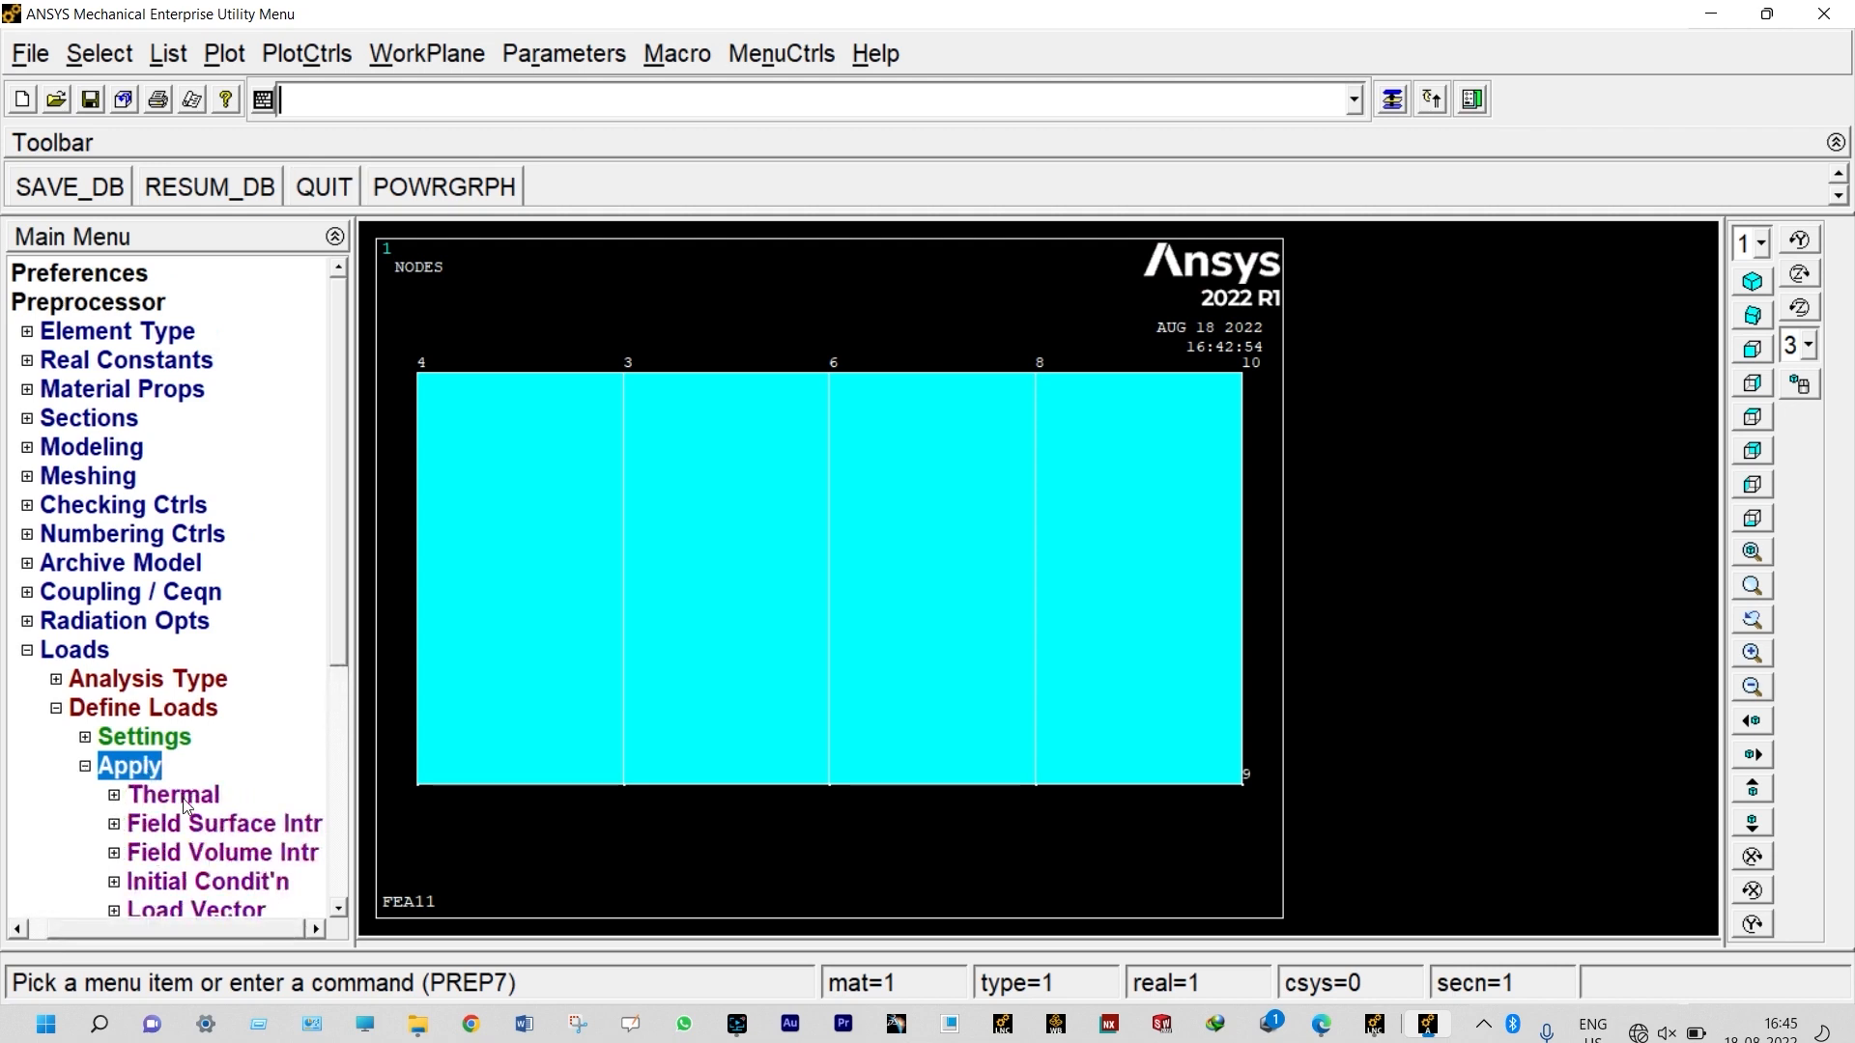
left_click(183, 800)
left_click(216, 818)
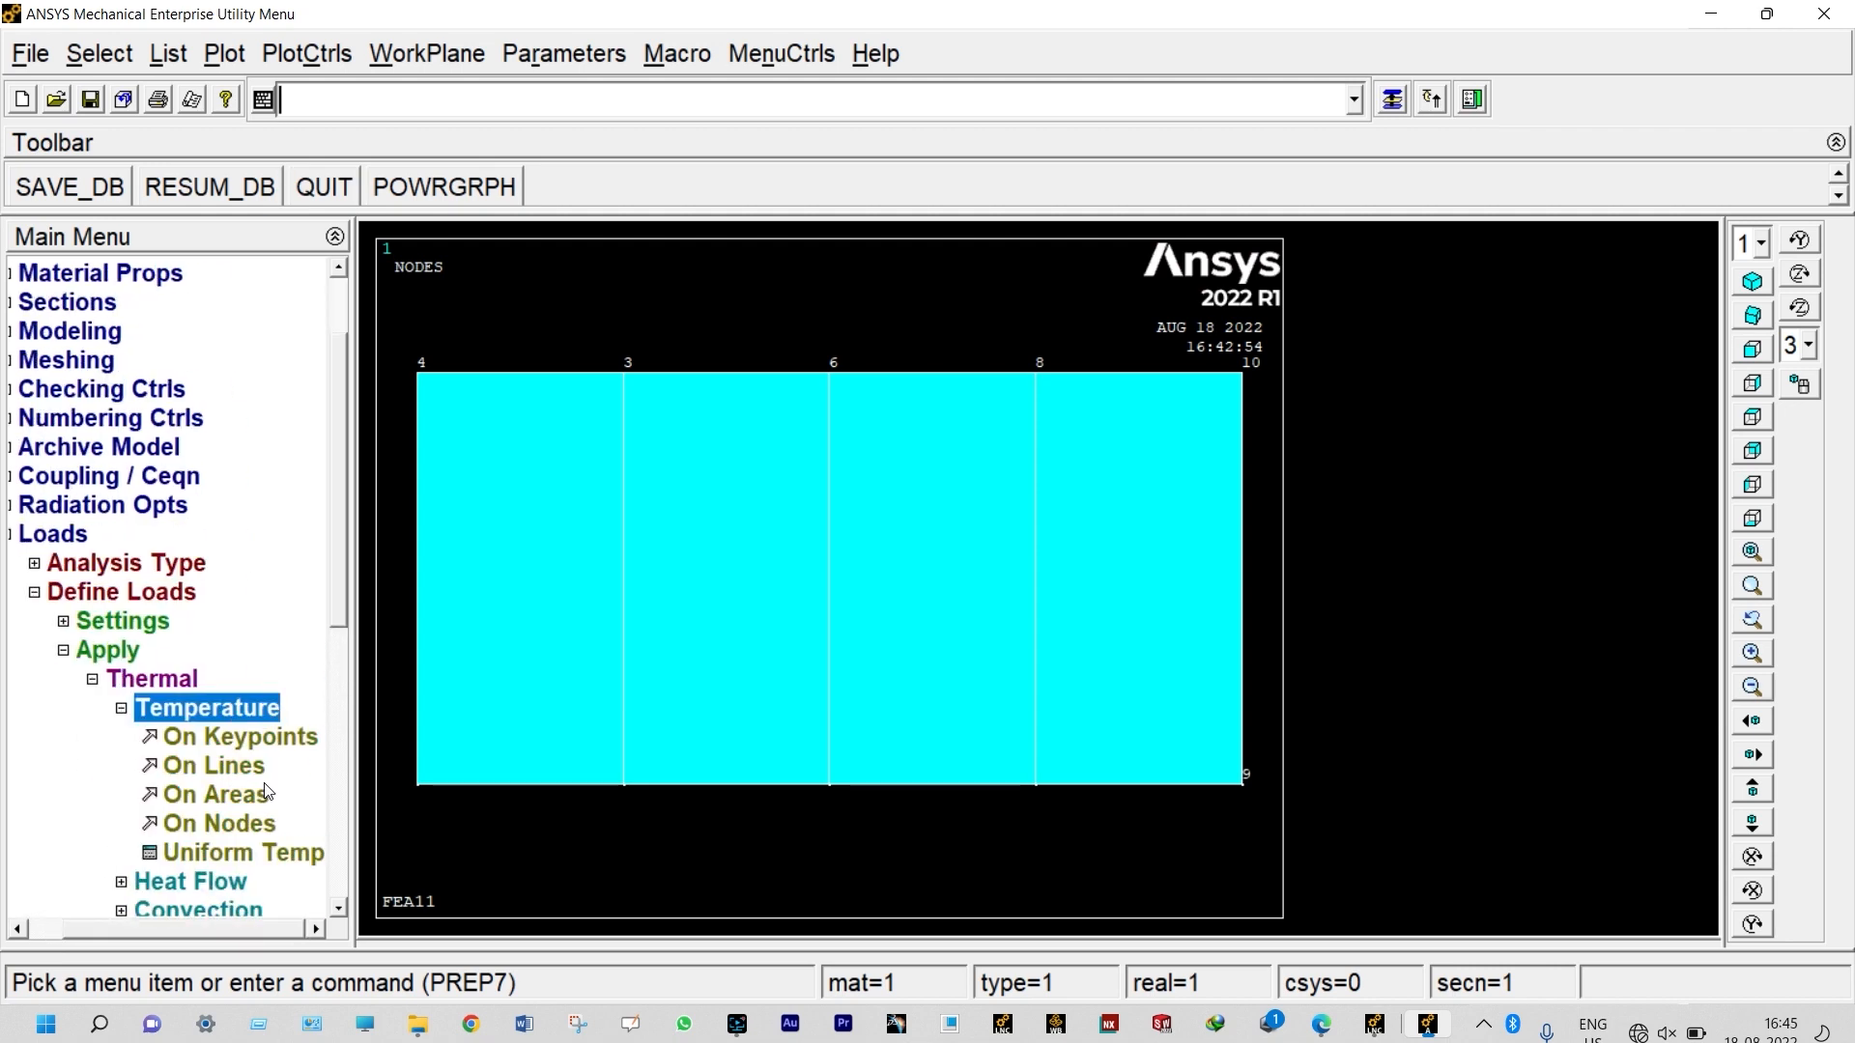
left_click(245, 821)
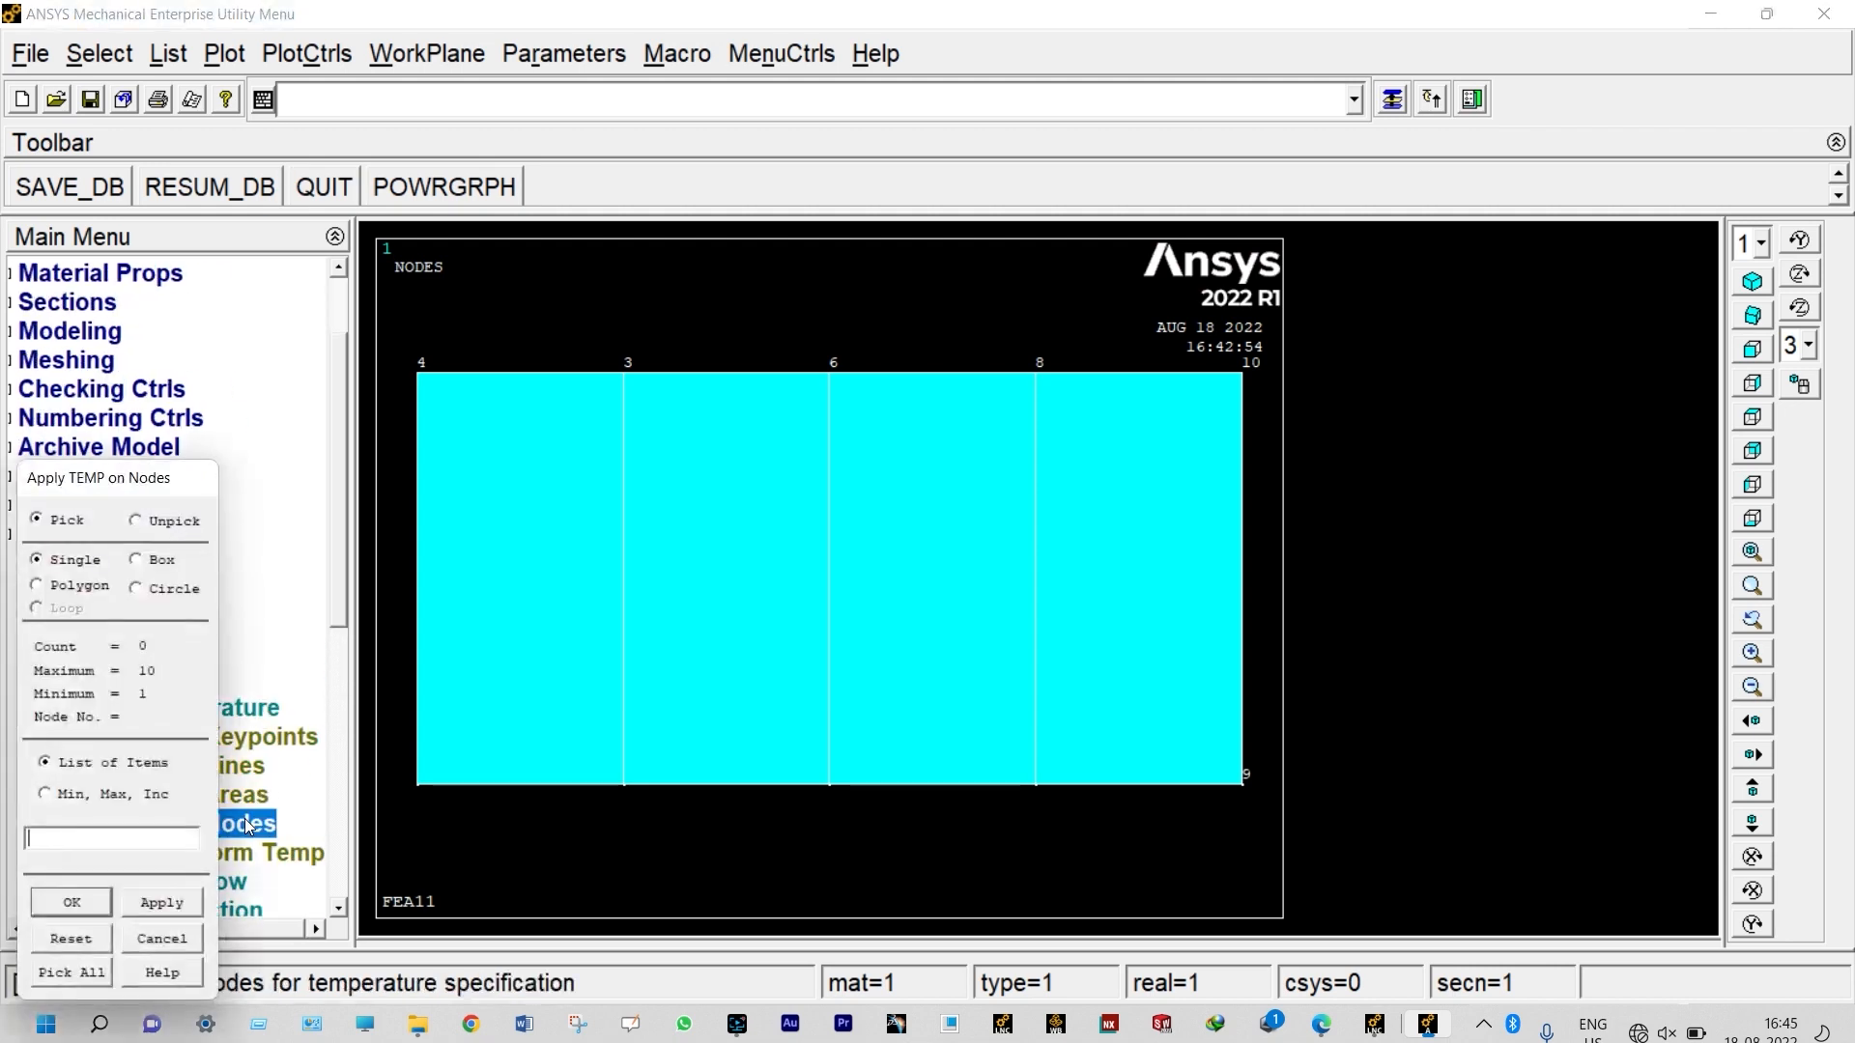
left_click(415, 802)
left_click(415, 377)
left_click(91, 899)
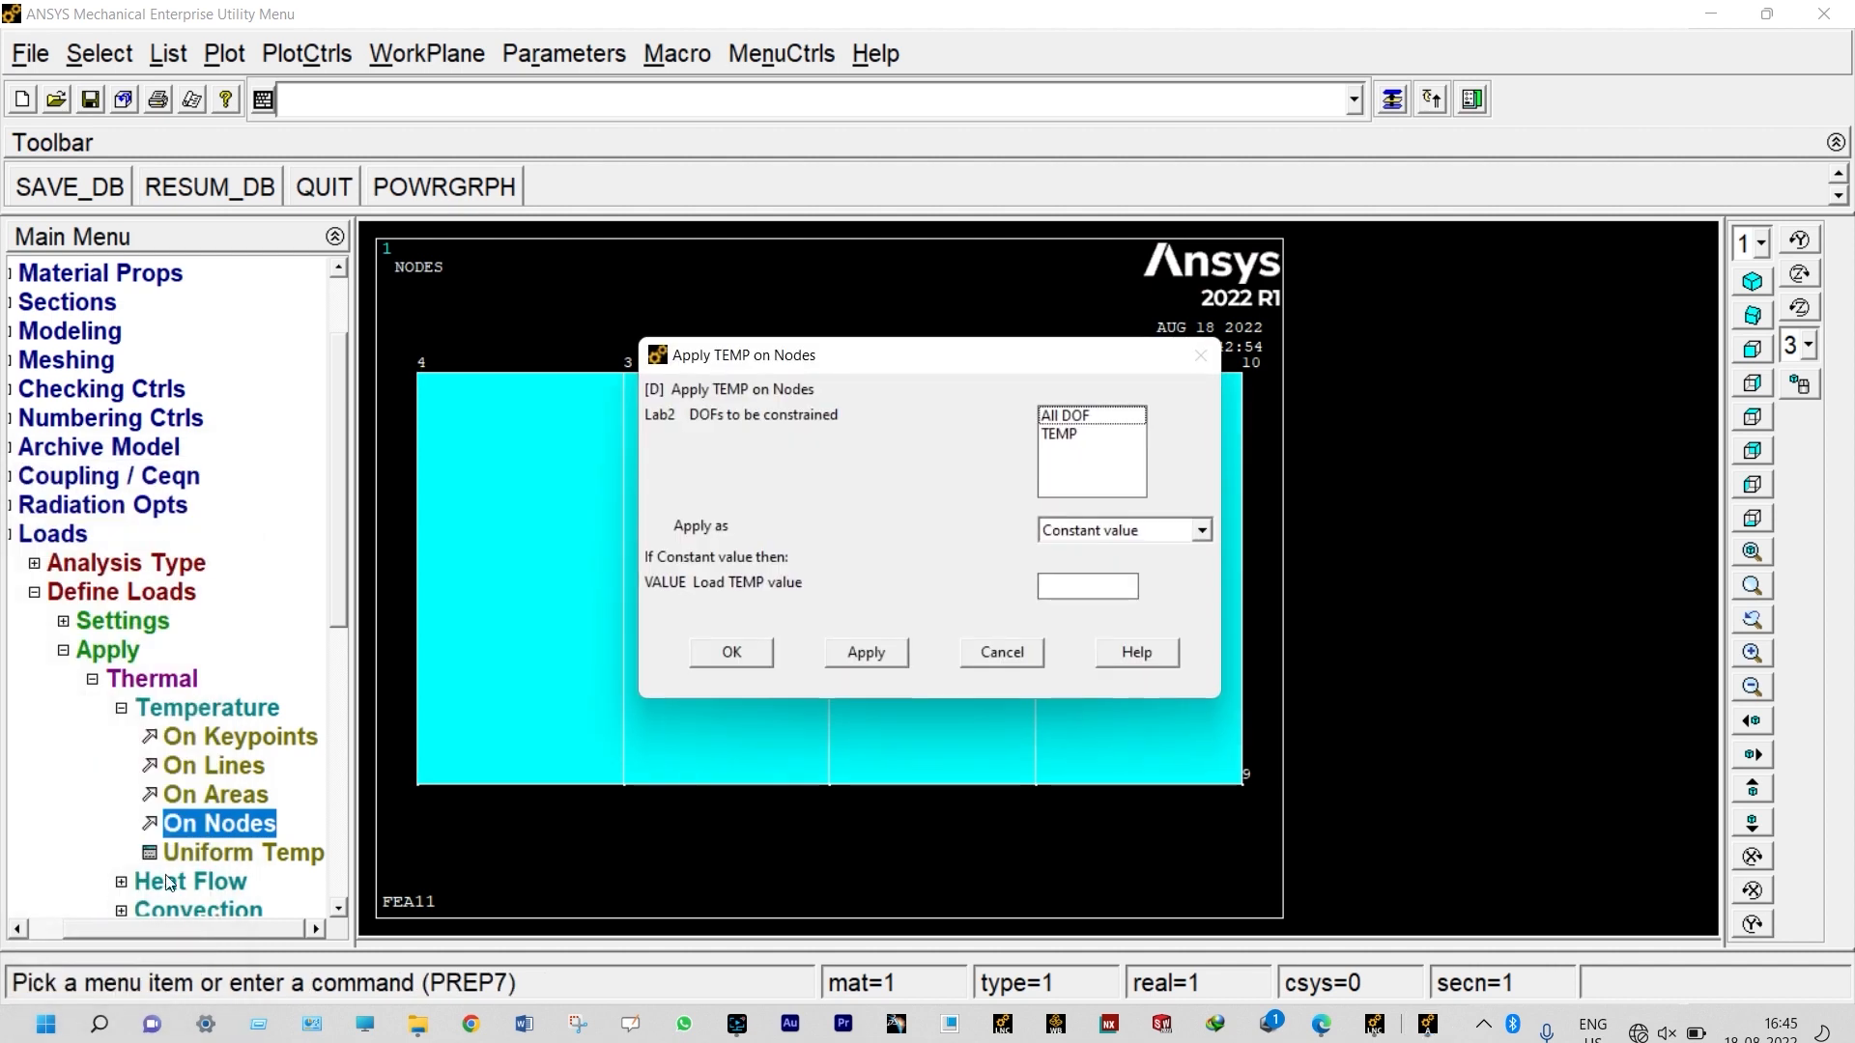
left_click(1061, 441)
left_click(1075, 580)
type("100")
left_click(849, 651)
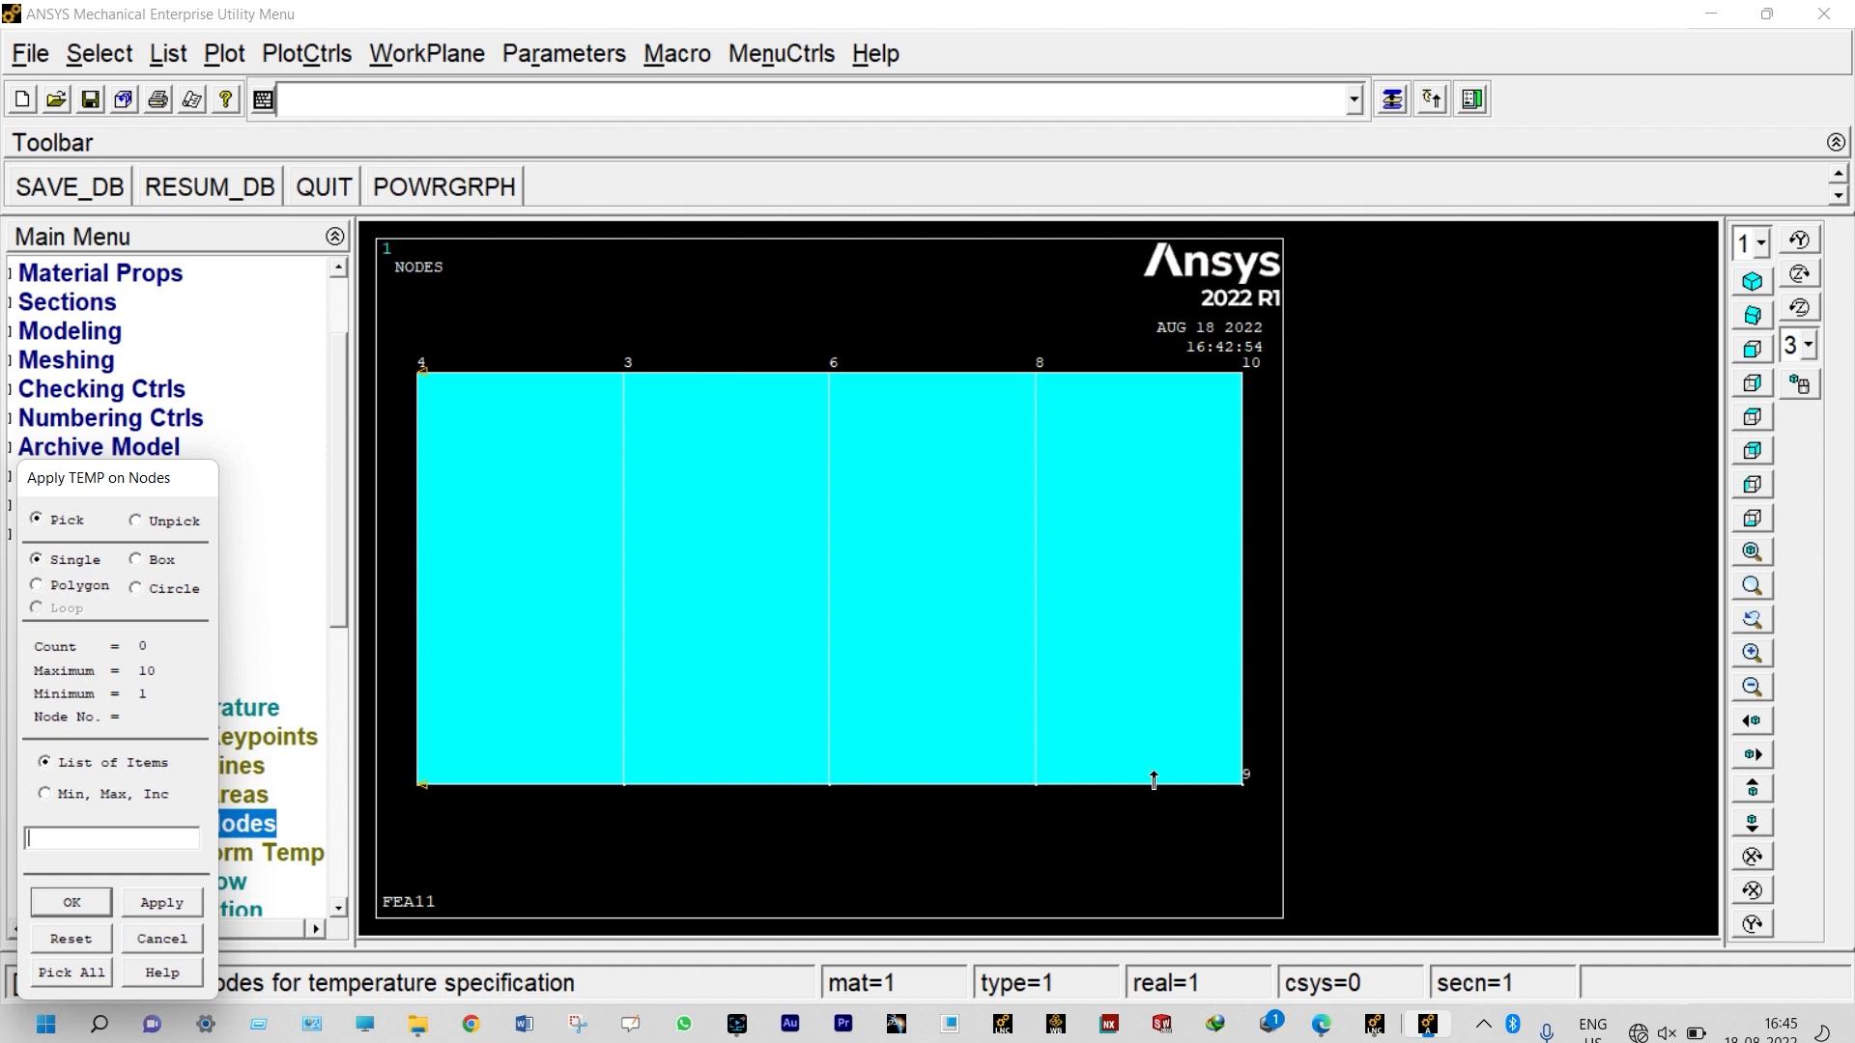
left_click(162, 938)
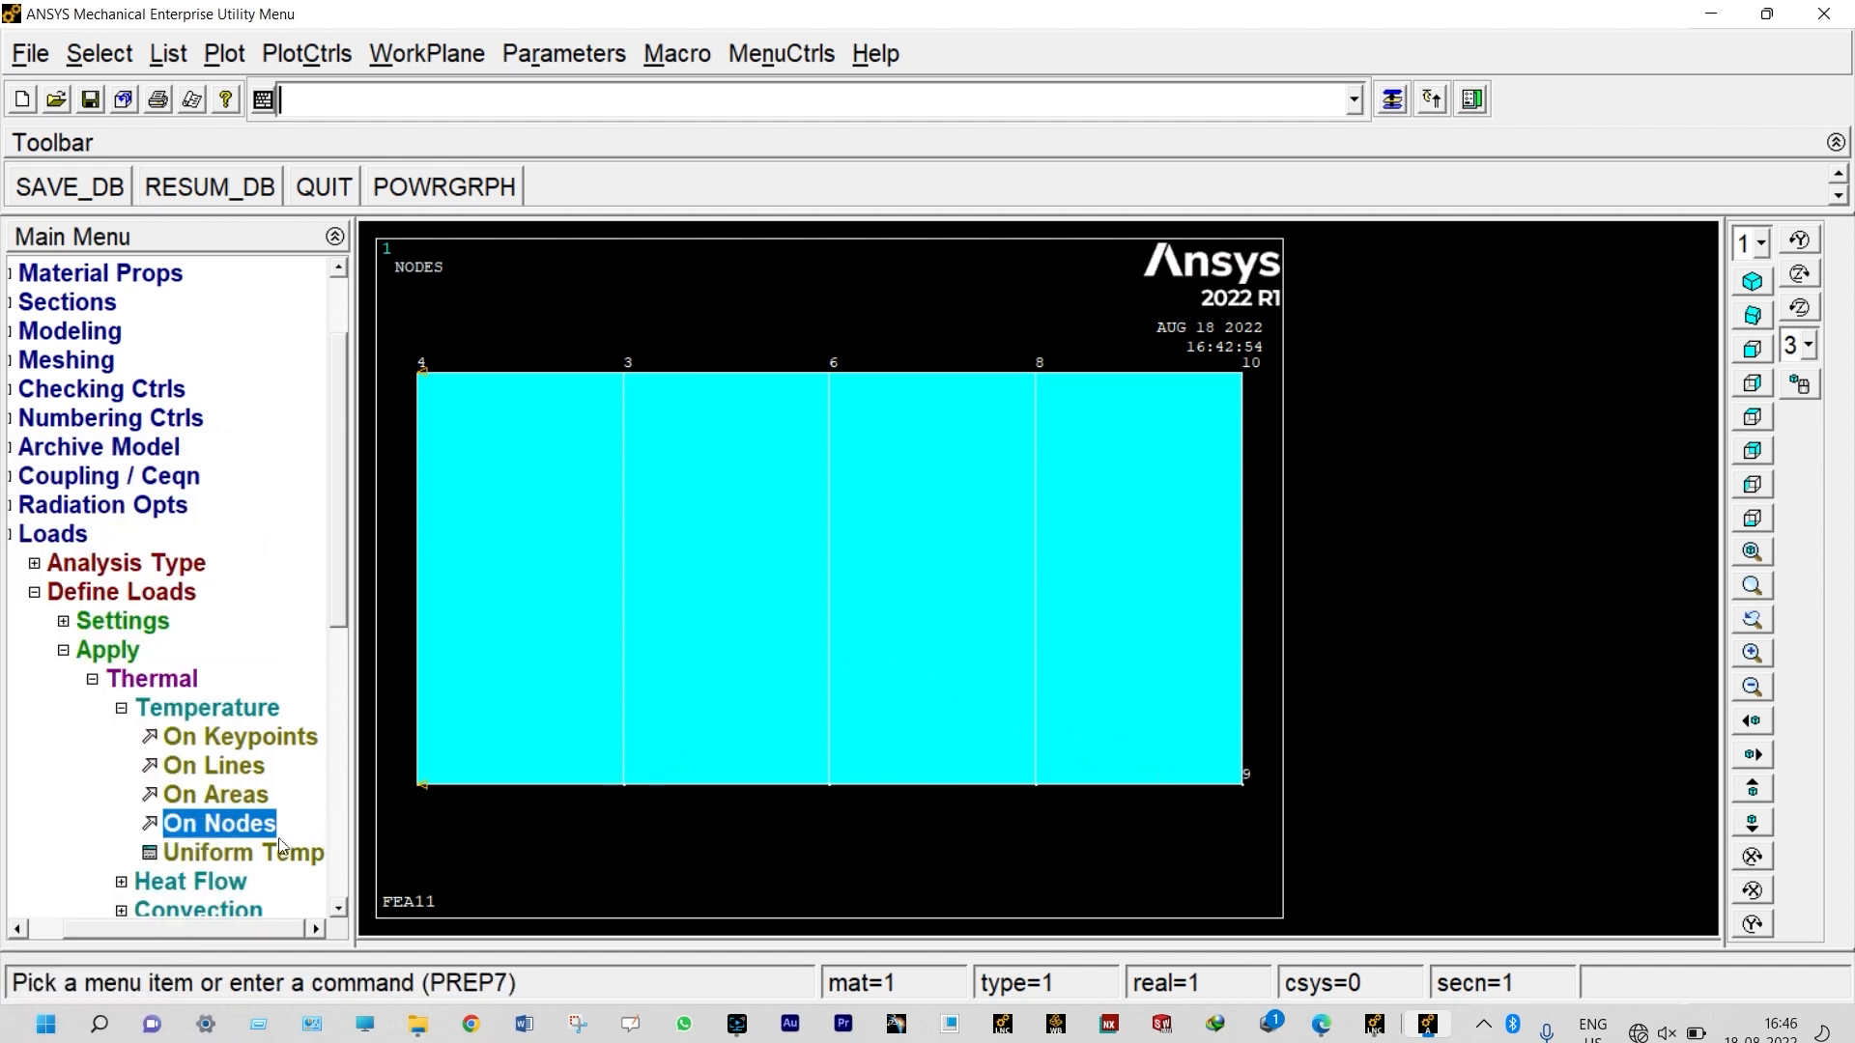
Apply a constant heat flux of 5 on nodes 9 and 10 at the model's right edge
left_click_drag(337, 611, 335, 688)
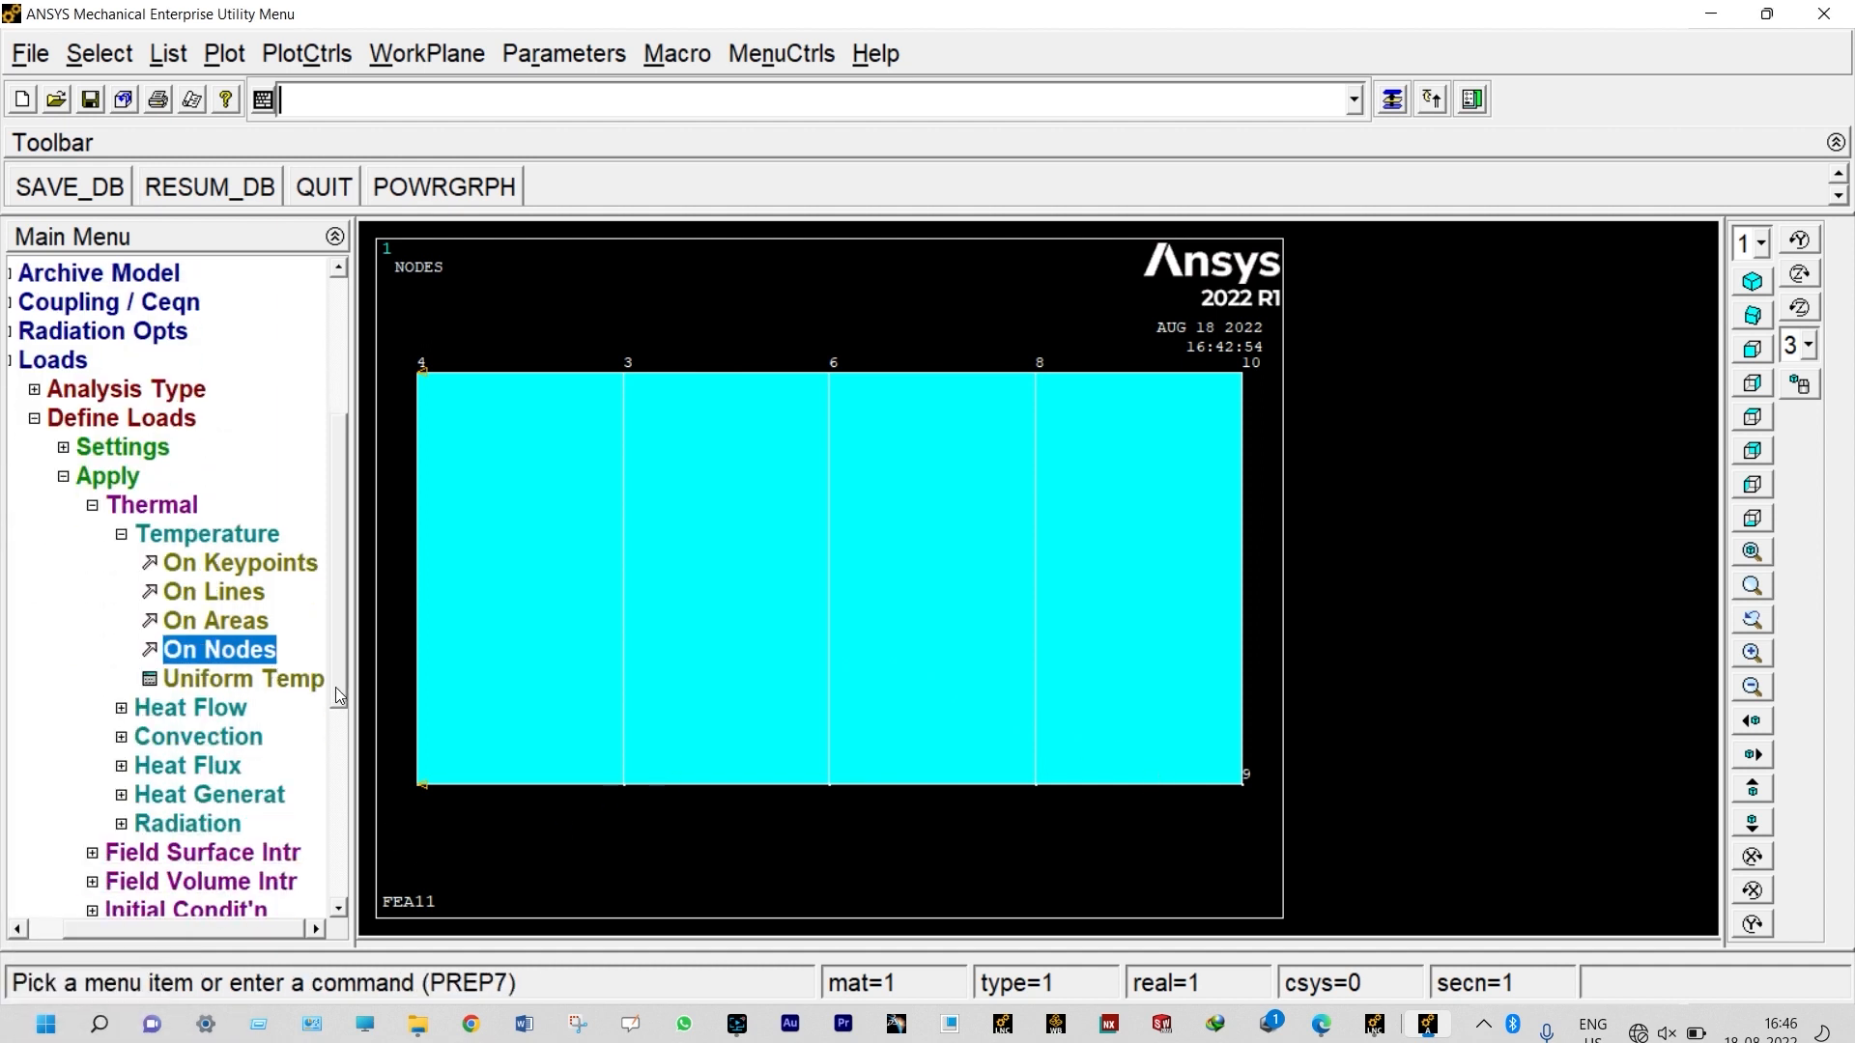
left_click(220, 769)
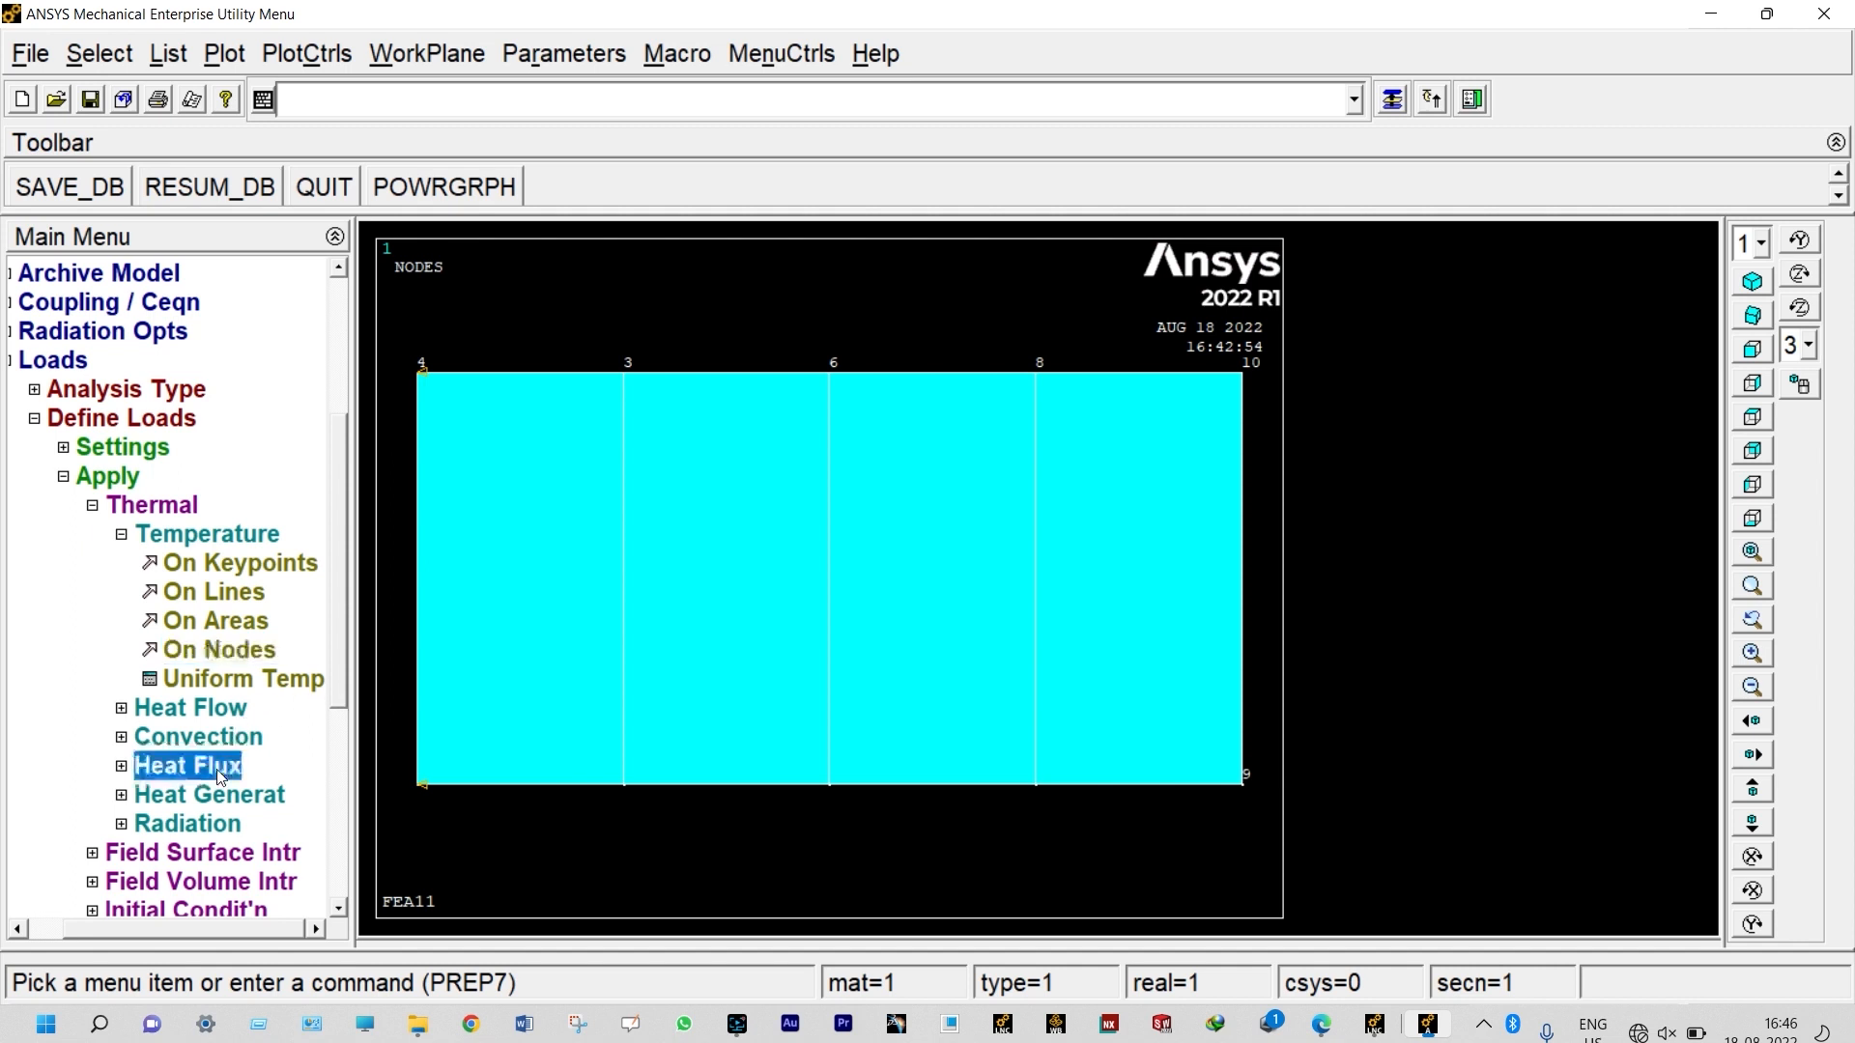
left_click(253, 710)
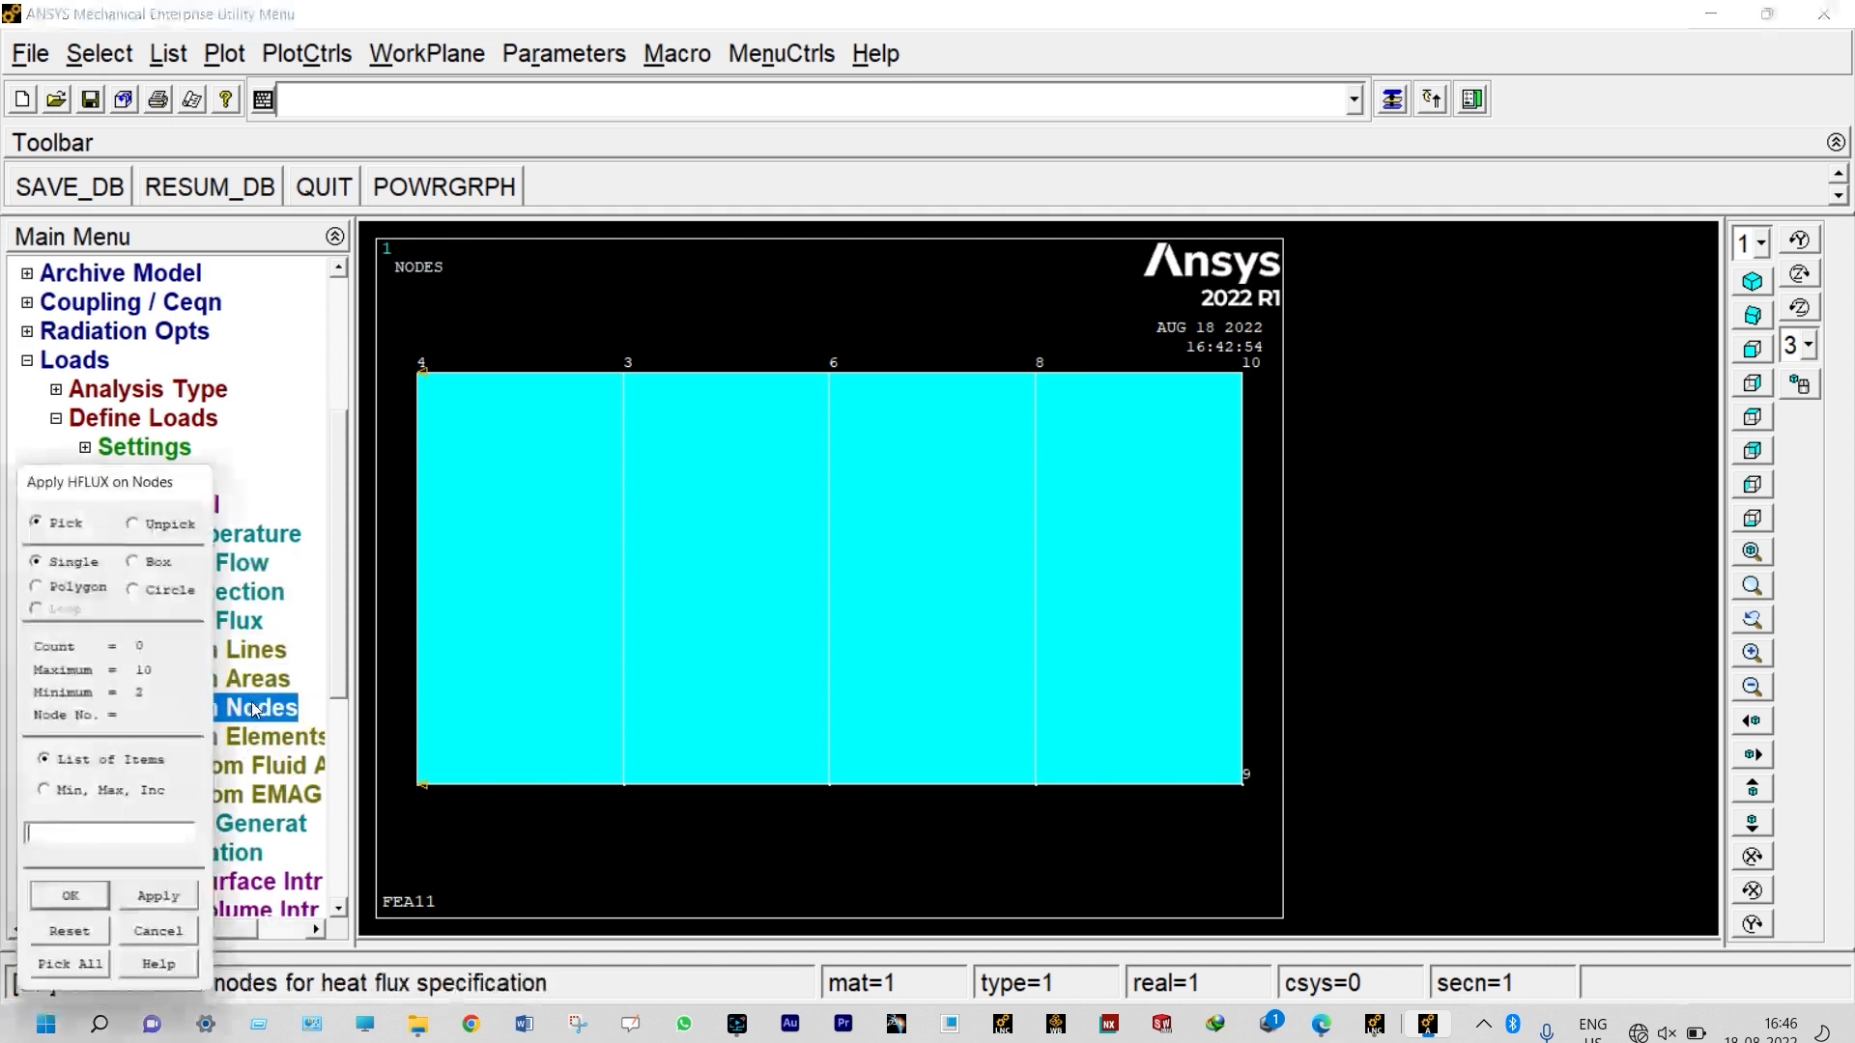
left_click(1241, 785)
left_click(1242, 373)
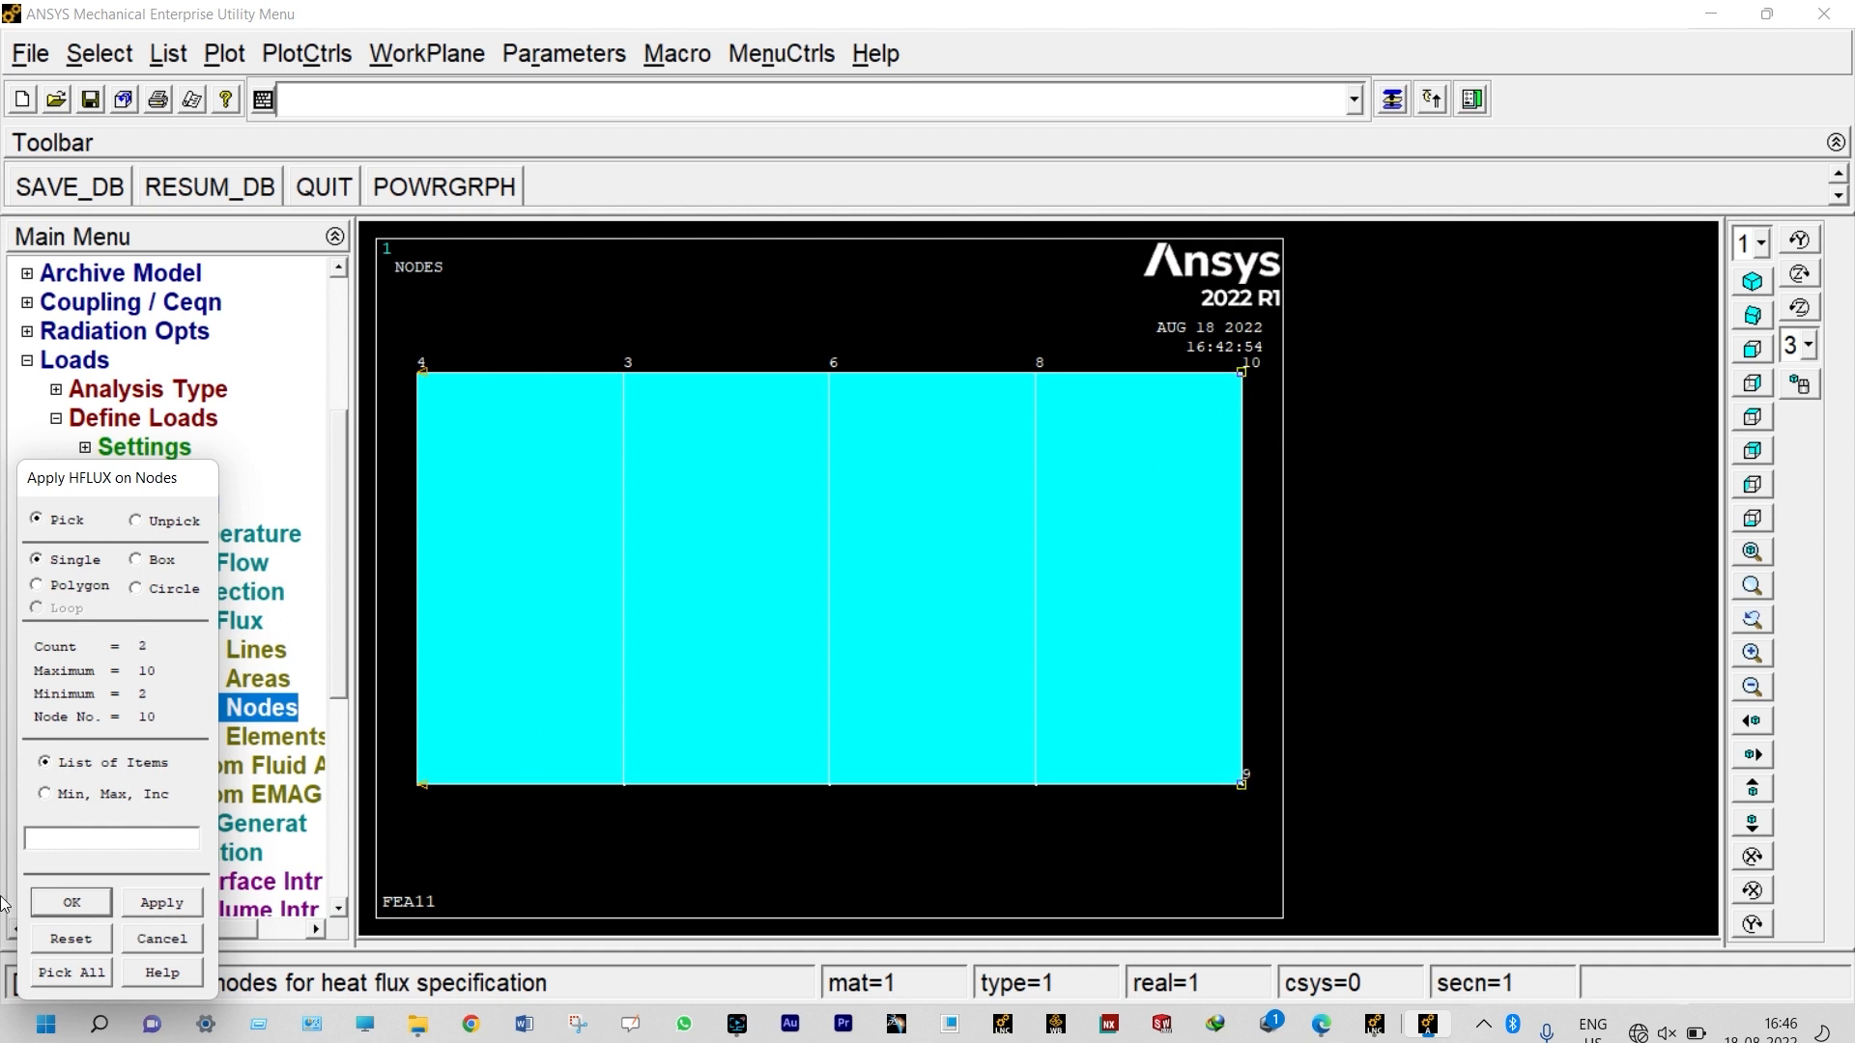
left_click(60, 904)
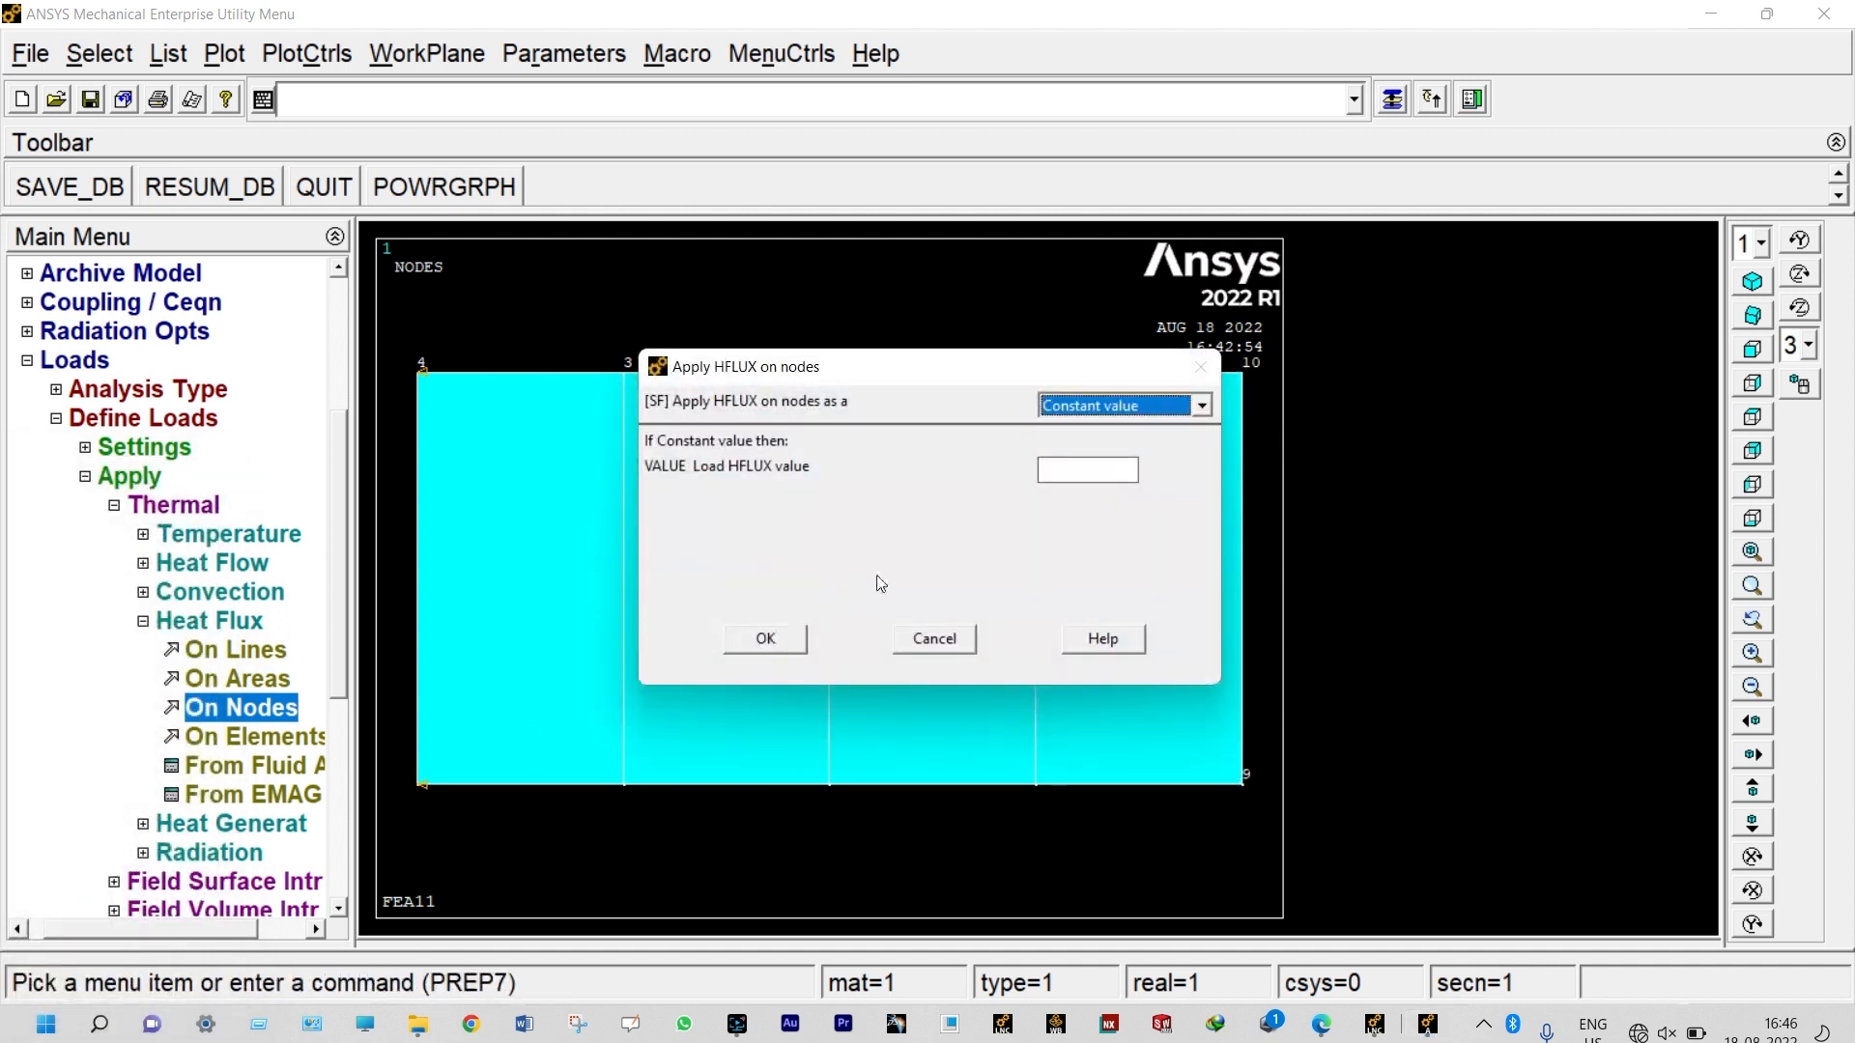
left_click(1061, 470)
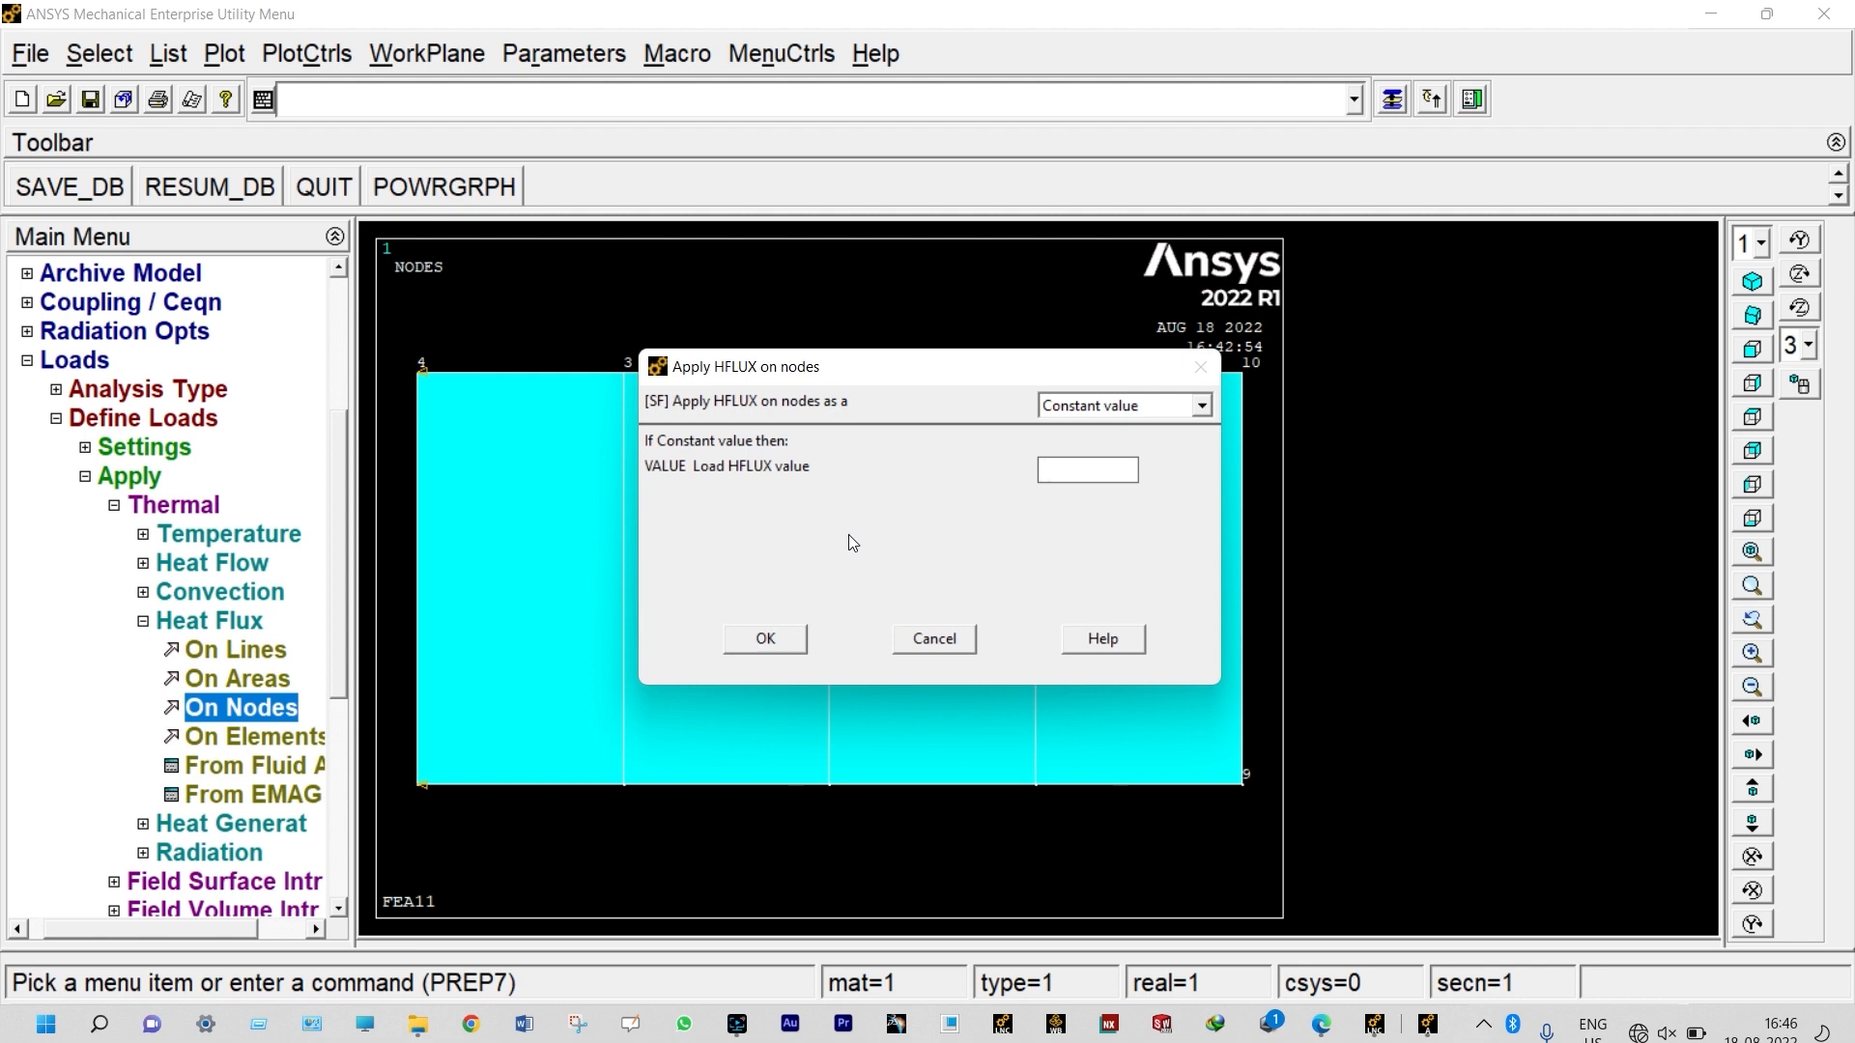
type("5")
left_click(759, 642)
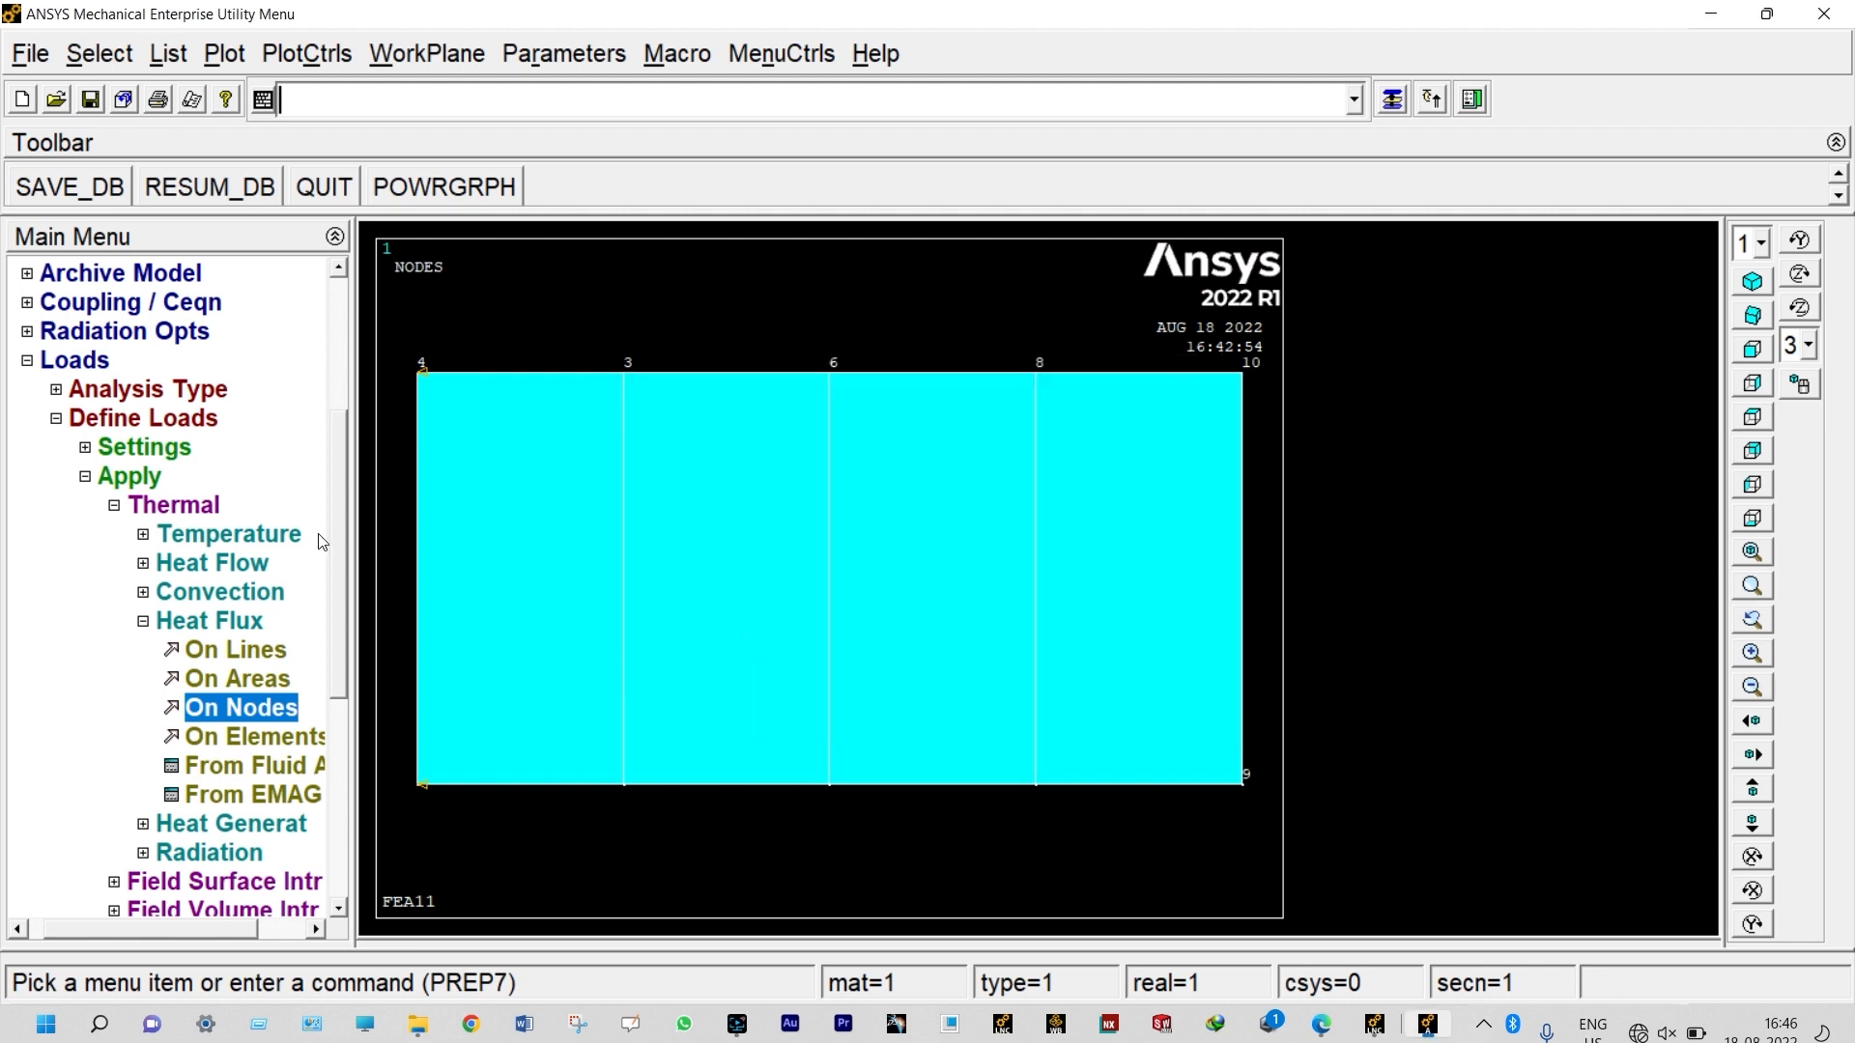
Solve the current load step and dismiss the completion note and status listing
left_click(35, 361)
left_click(81, 708)
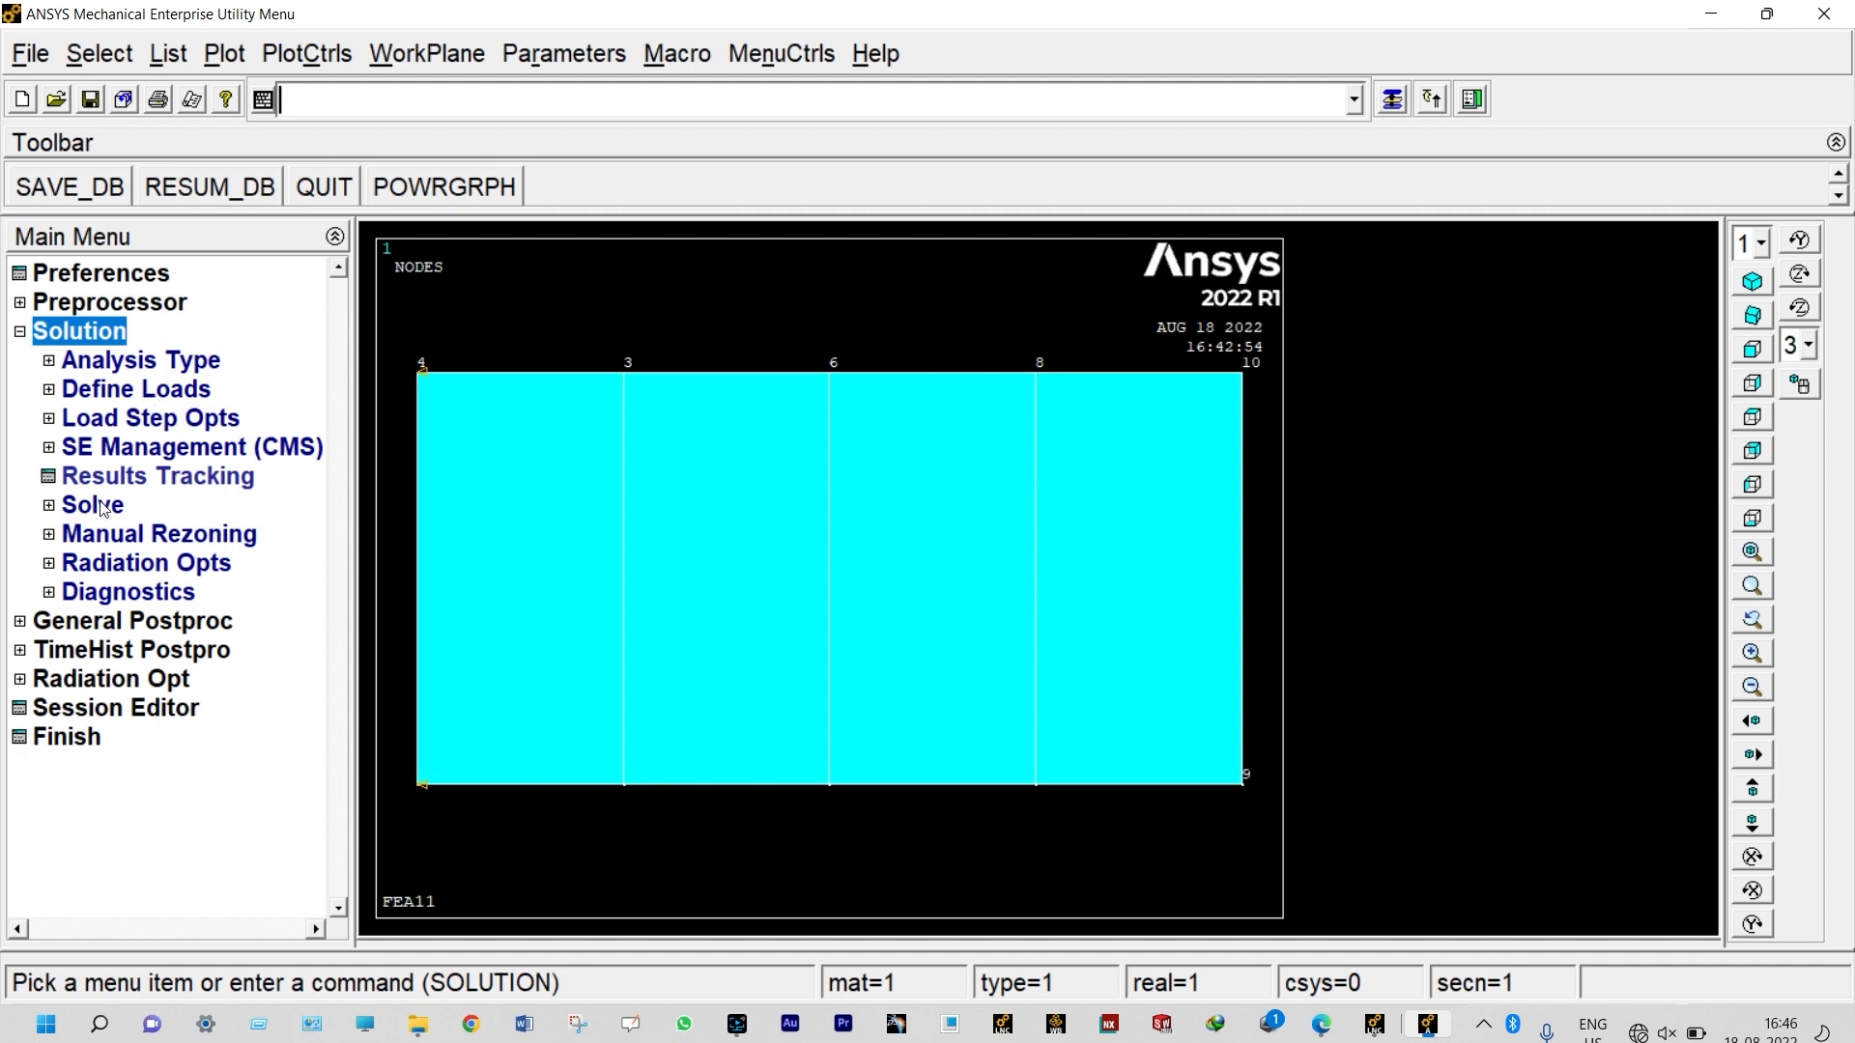
left_click(101, 509)
left_click(145, 534)
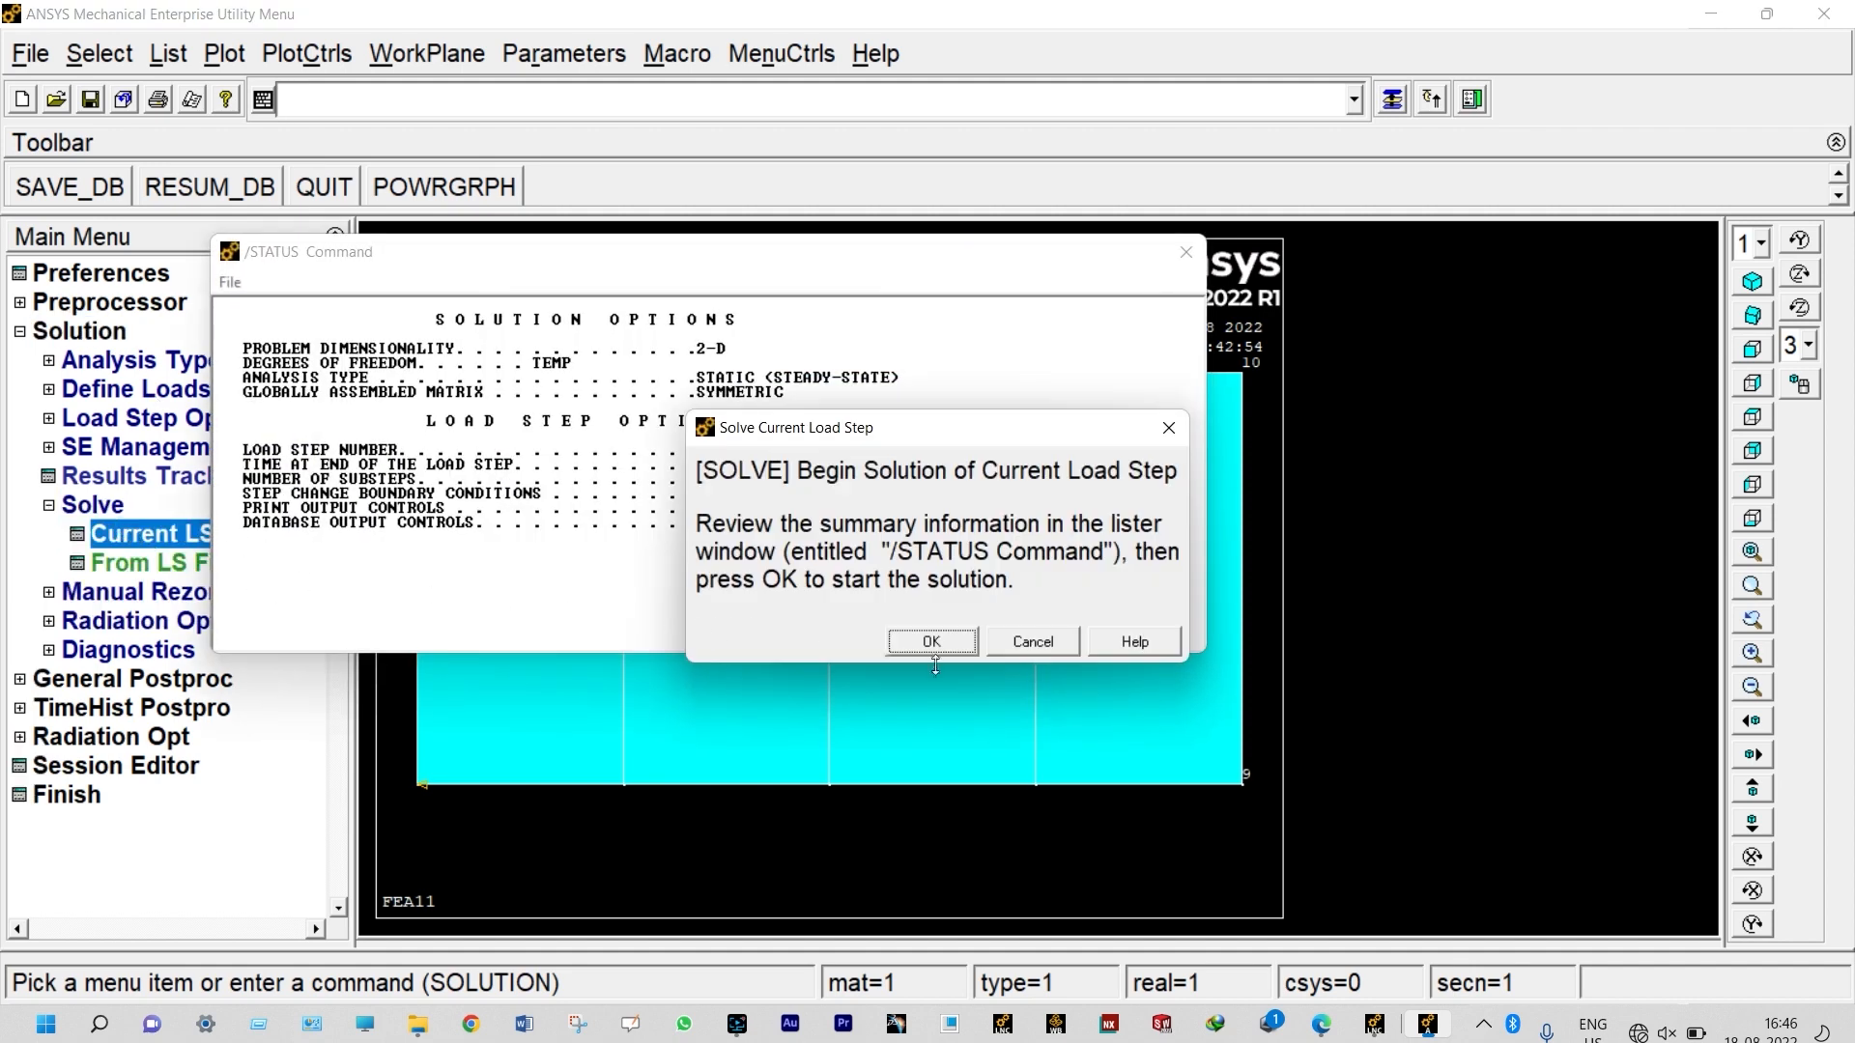
left_click(933, 646)
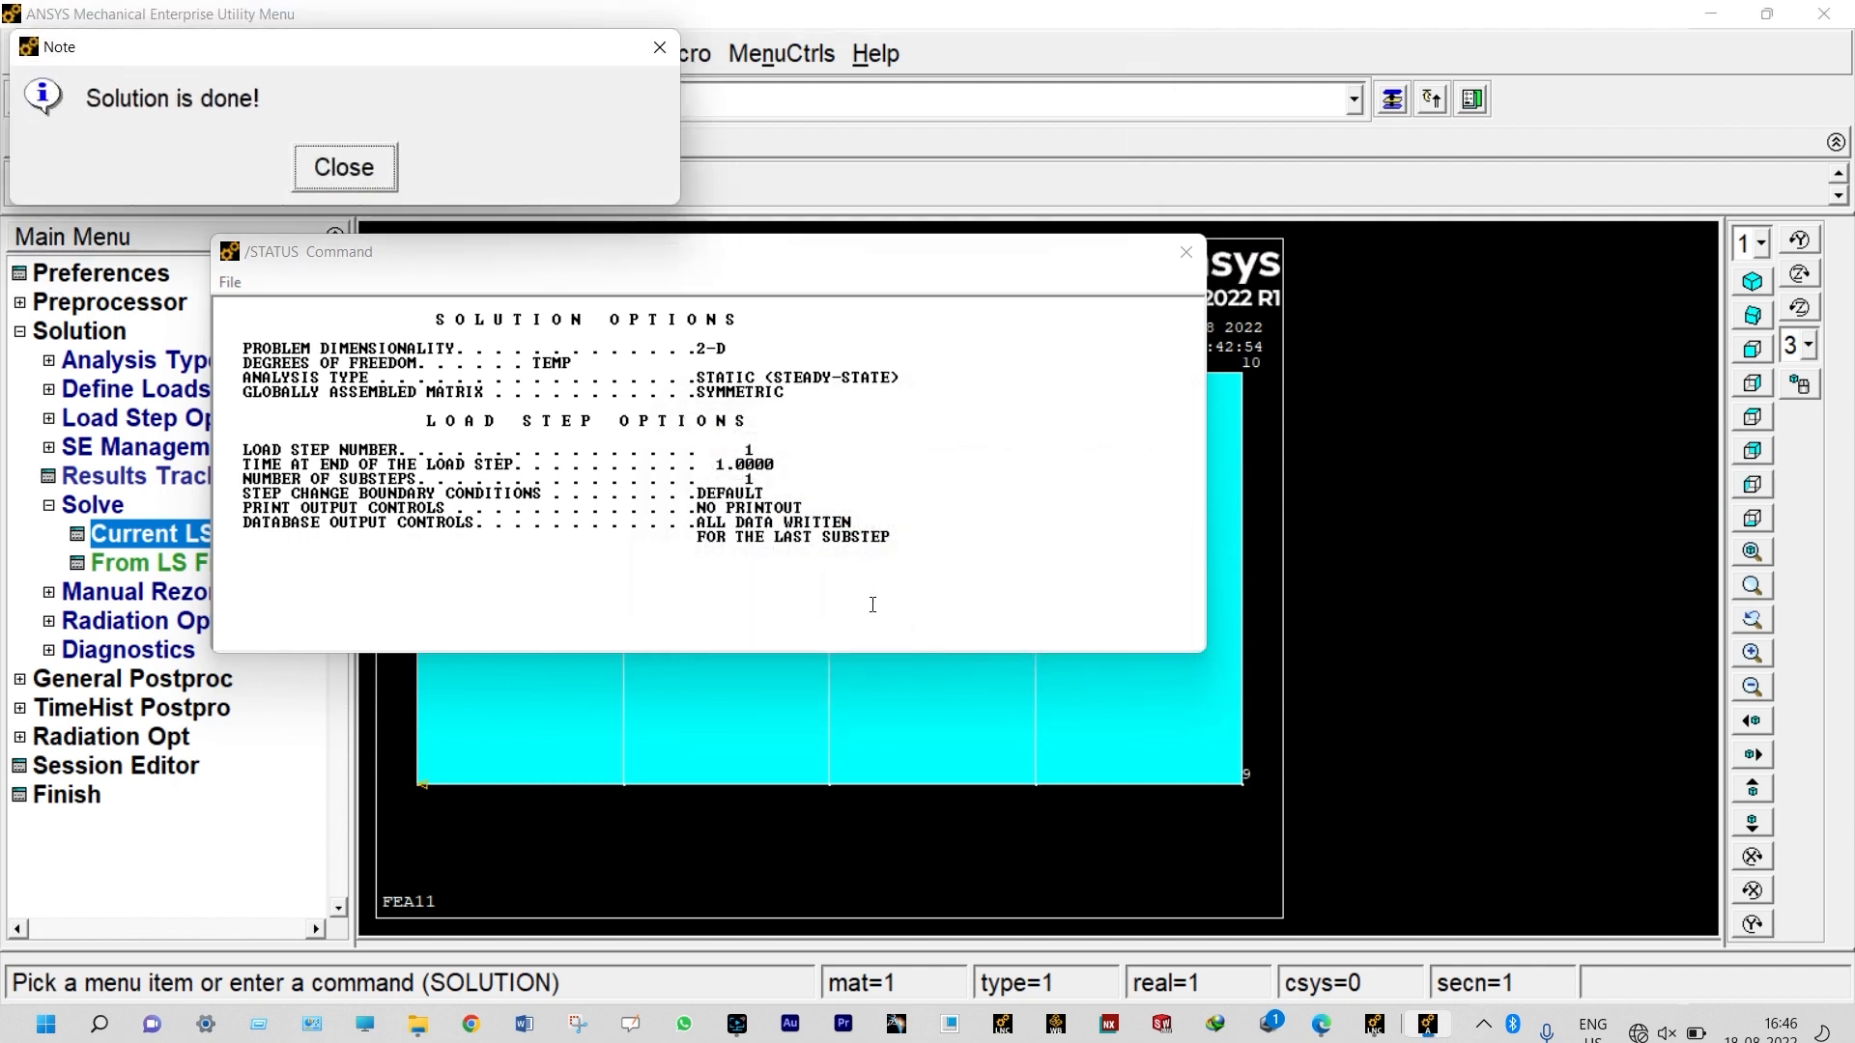
left_click(344, 168)
left_click(1185, 253)
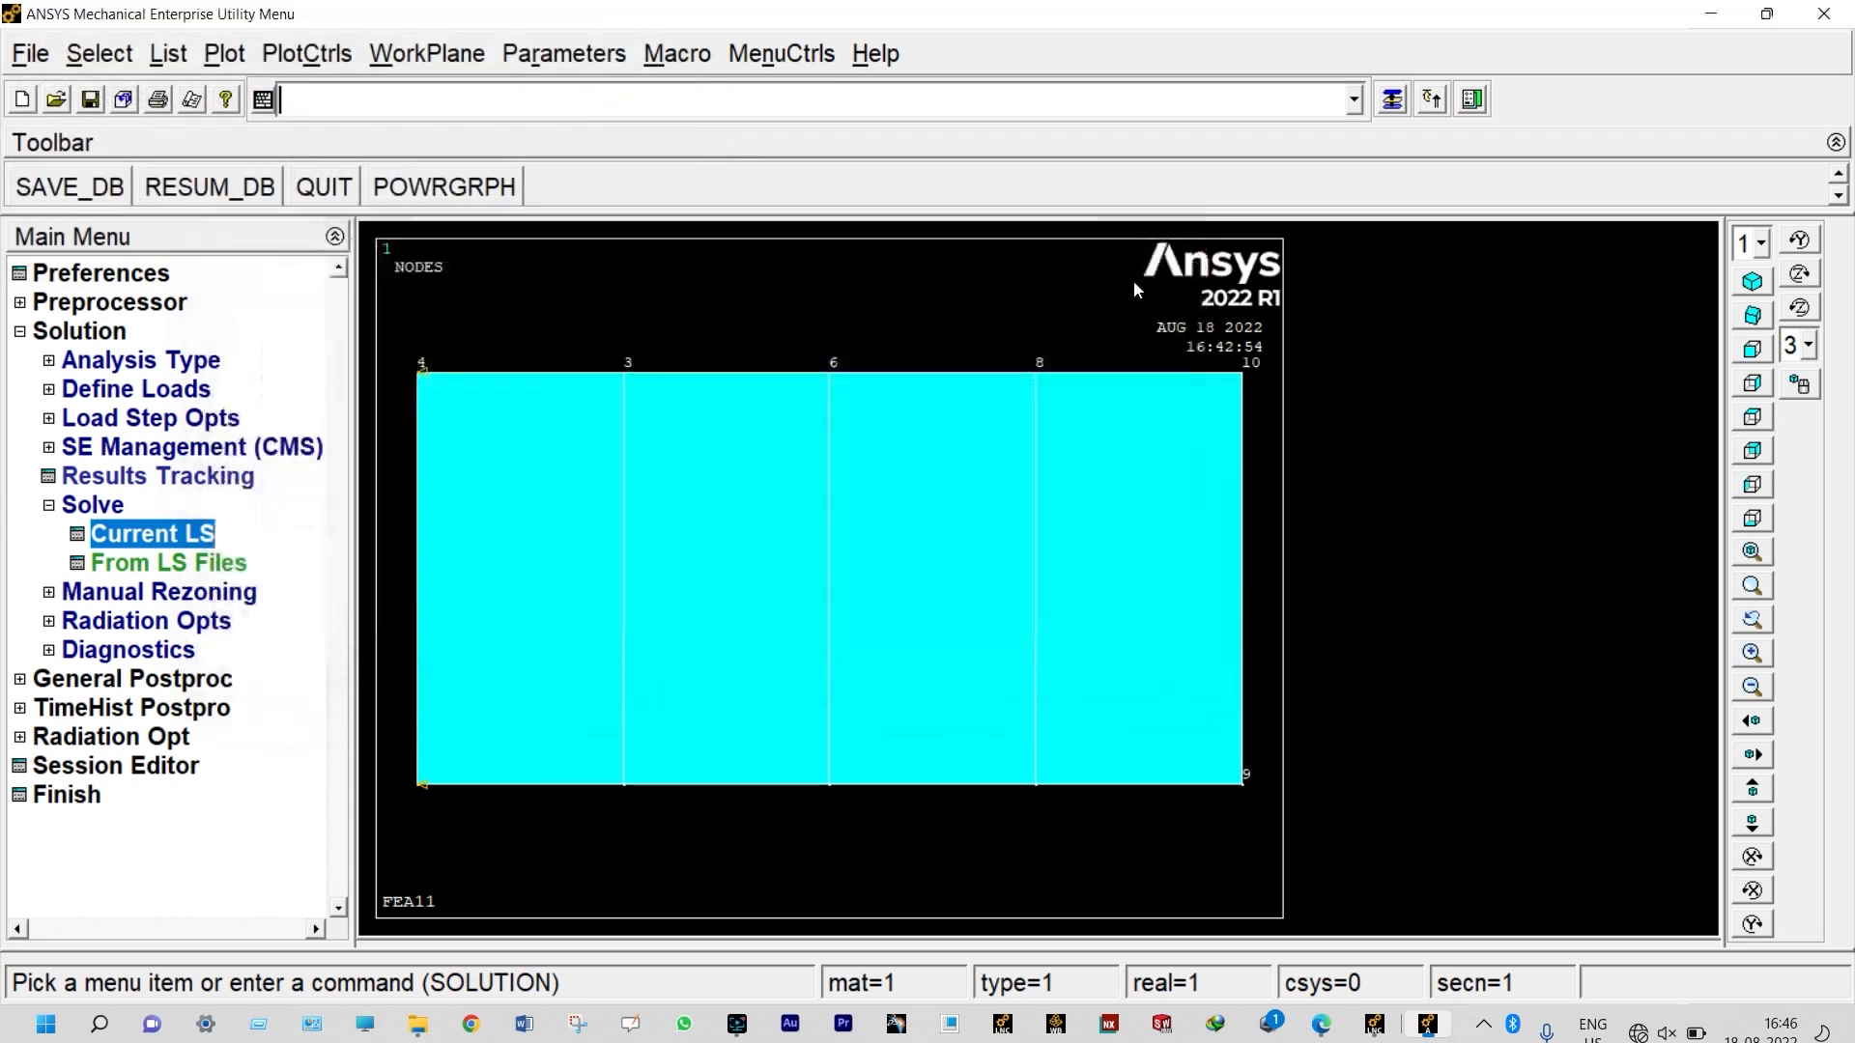
Plot the nodal temperature from the DOF solution as a contour plot
left_click(132, 678)
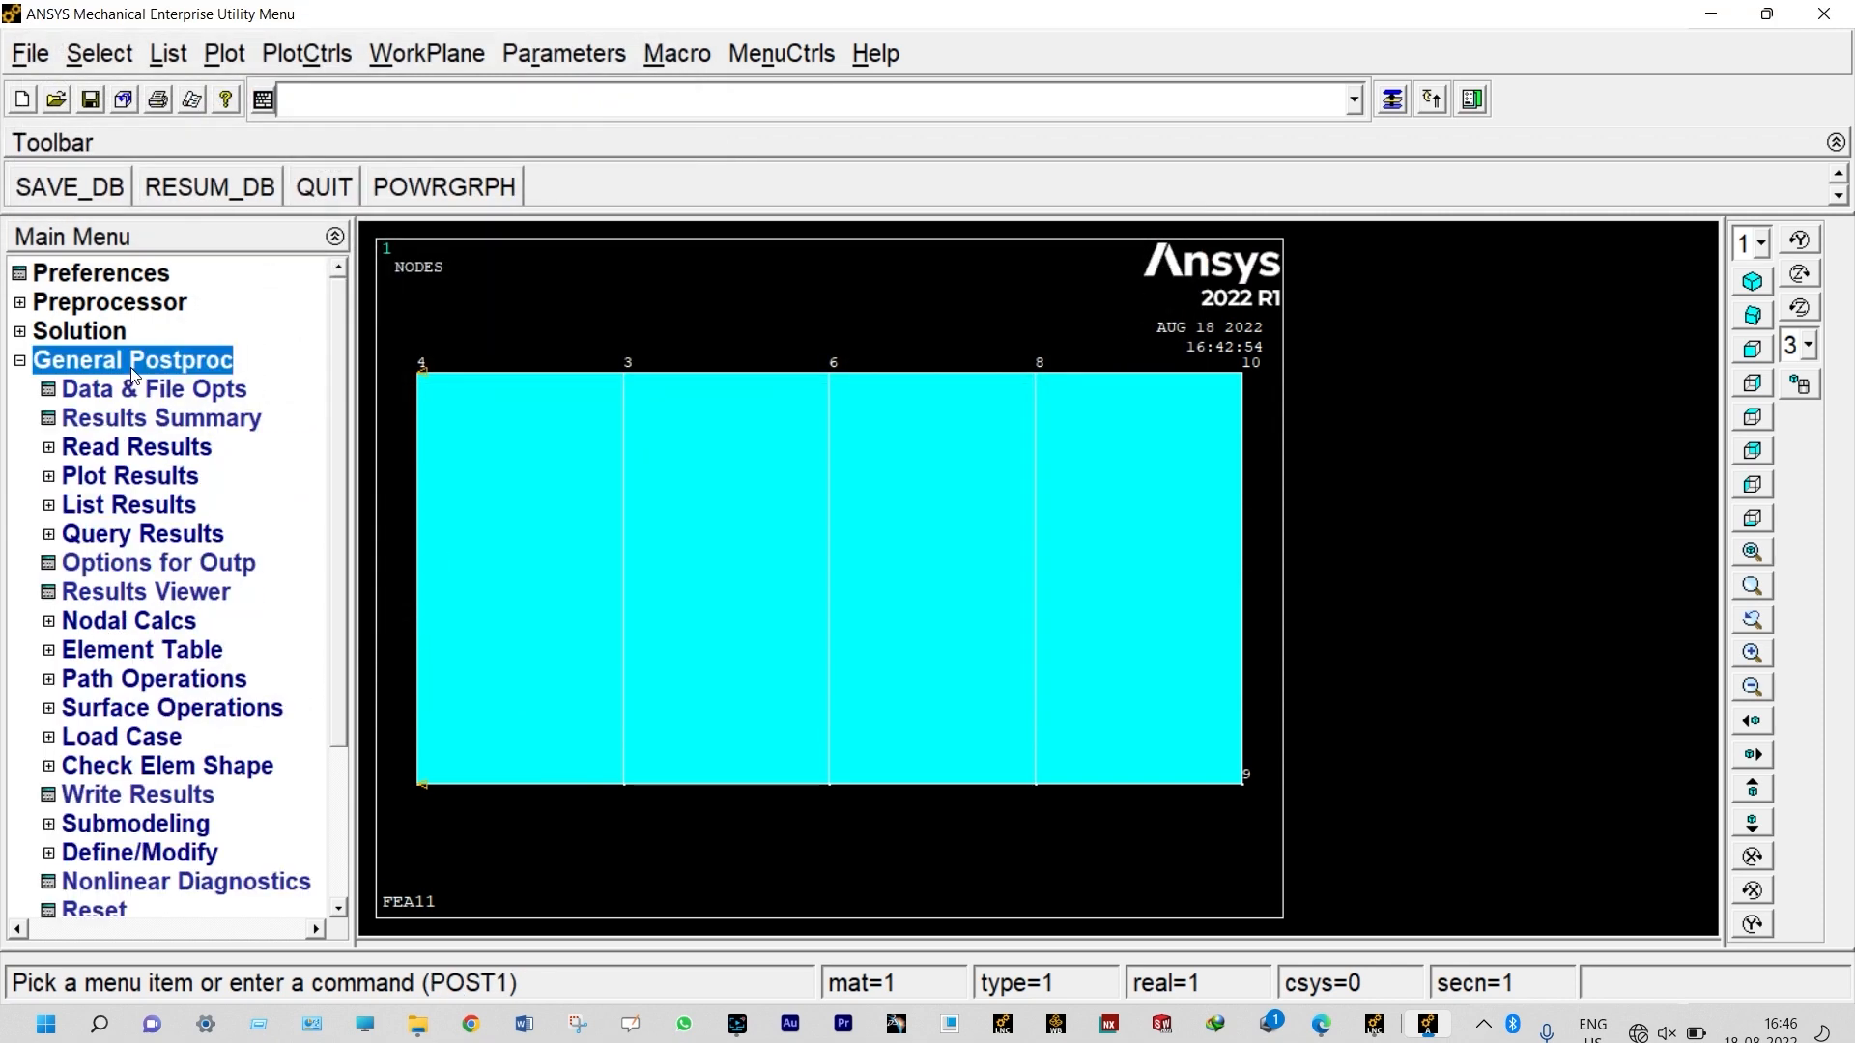
left_click(148, 478)
left_click(162, 506)
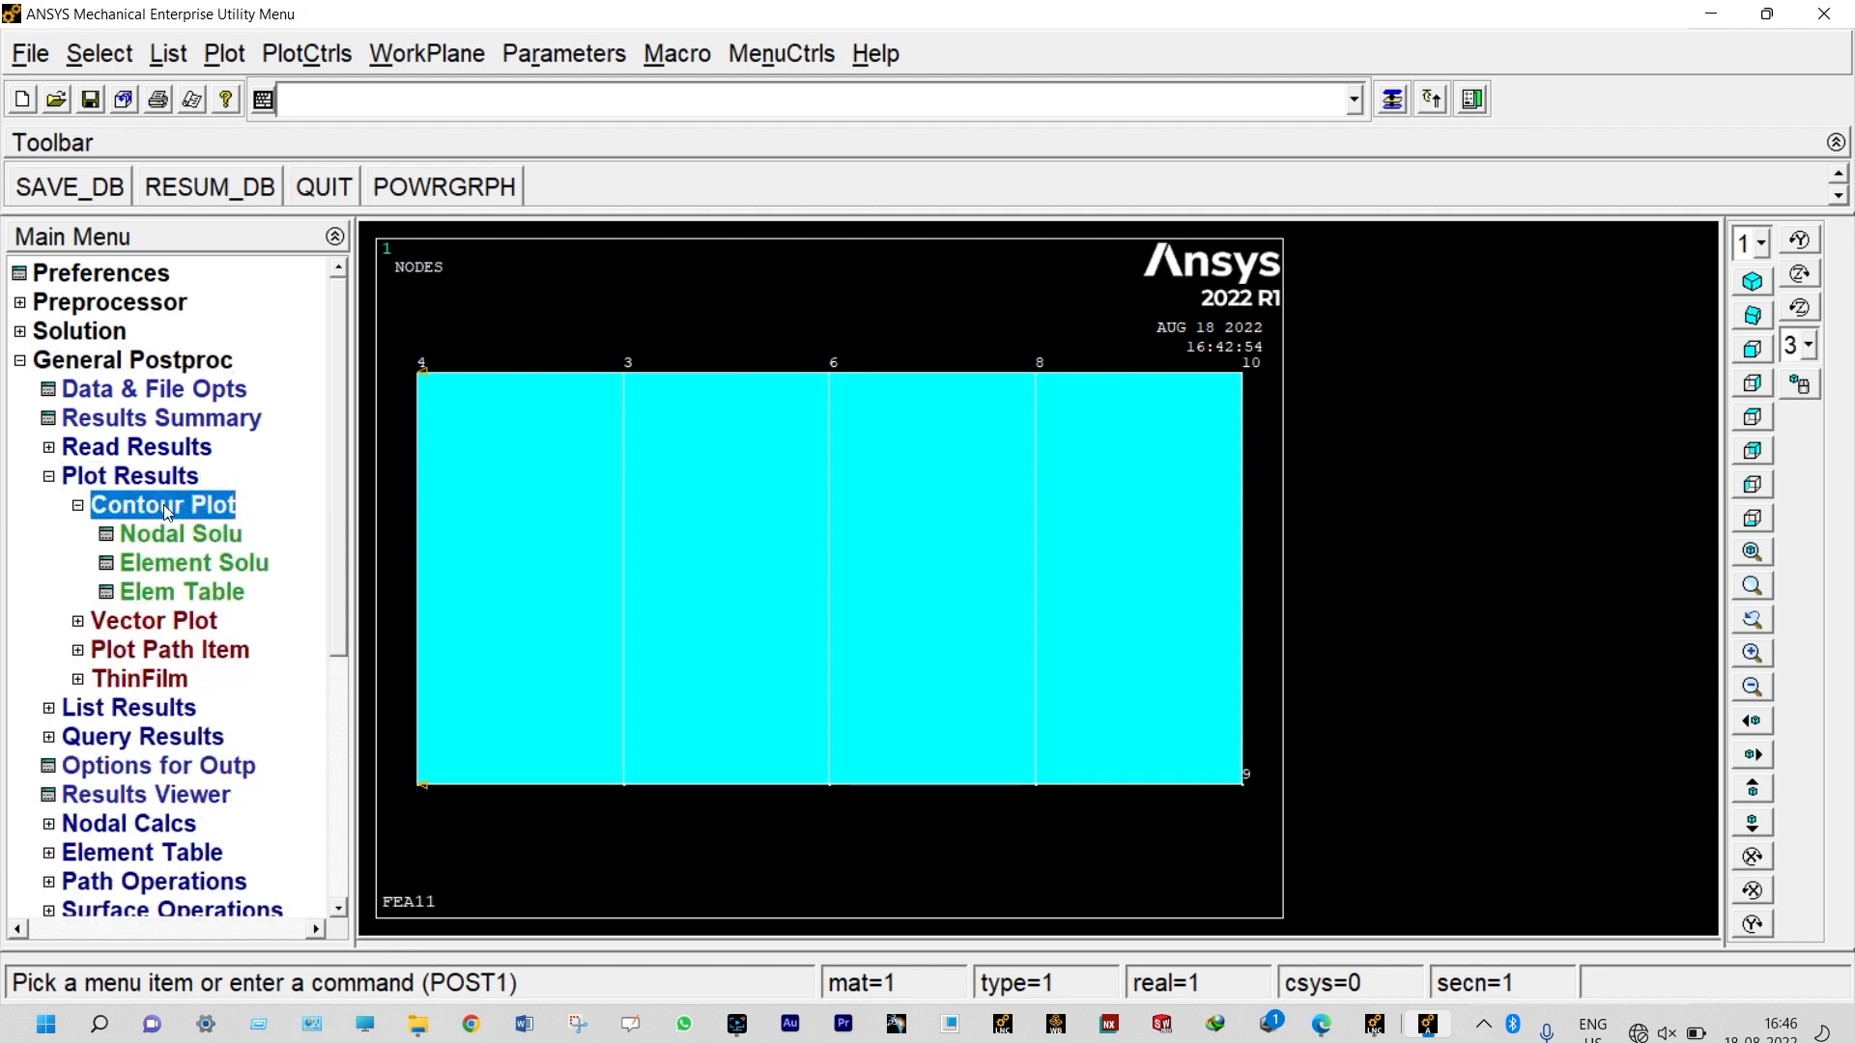
left_click(180, 534)
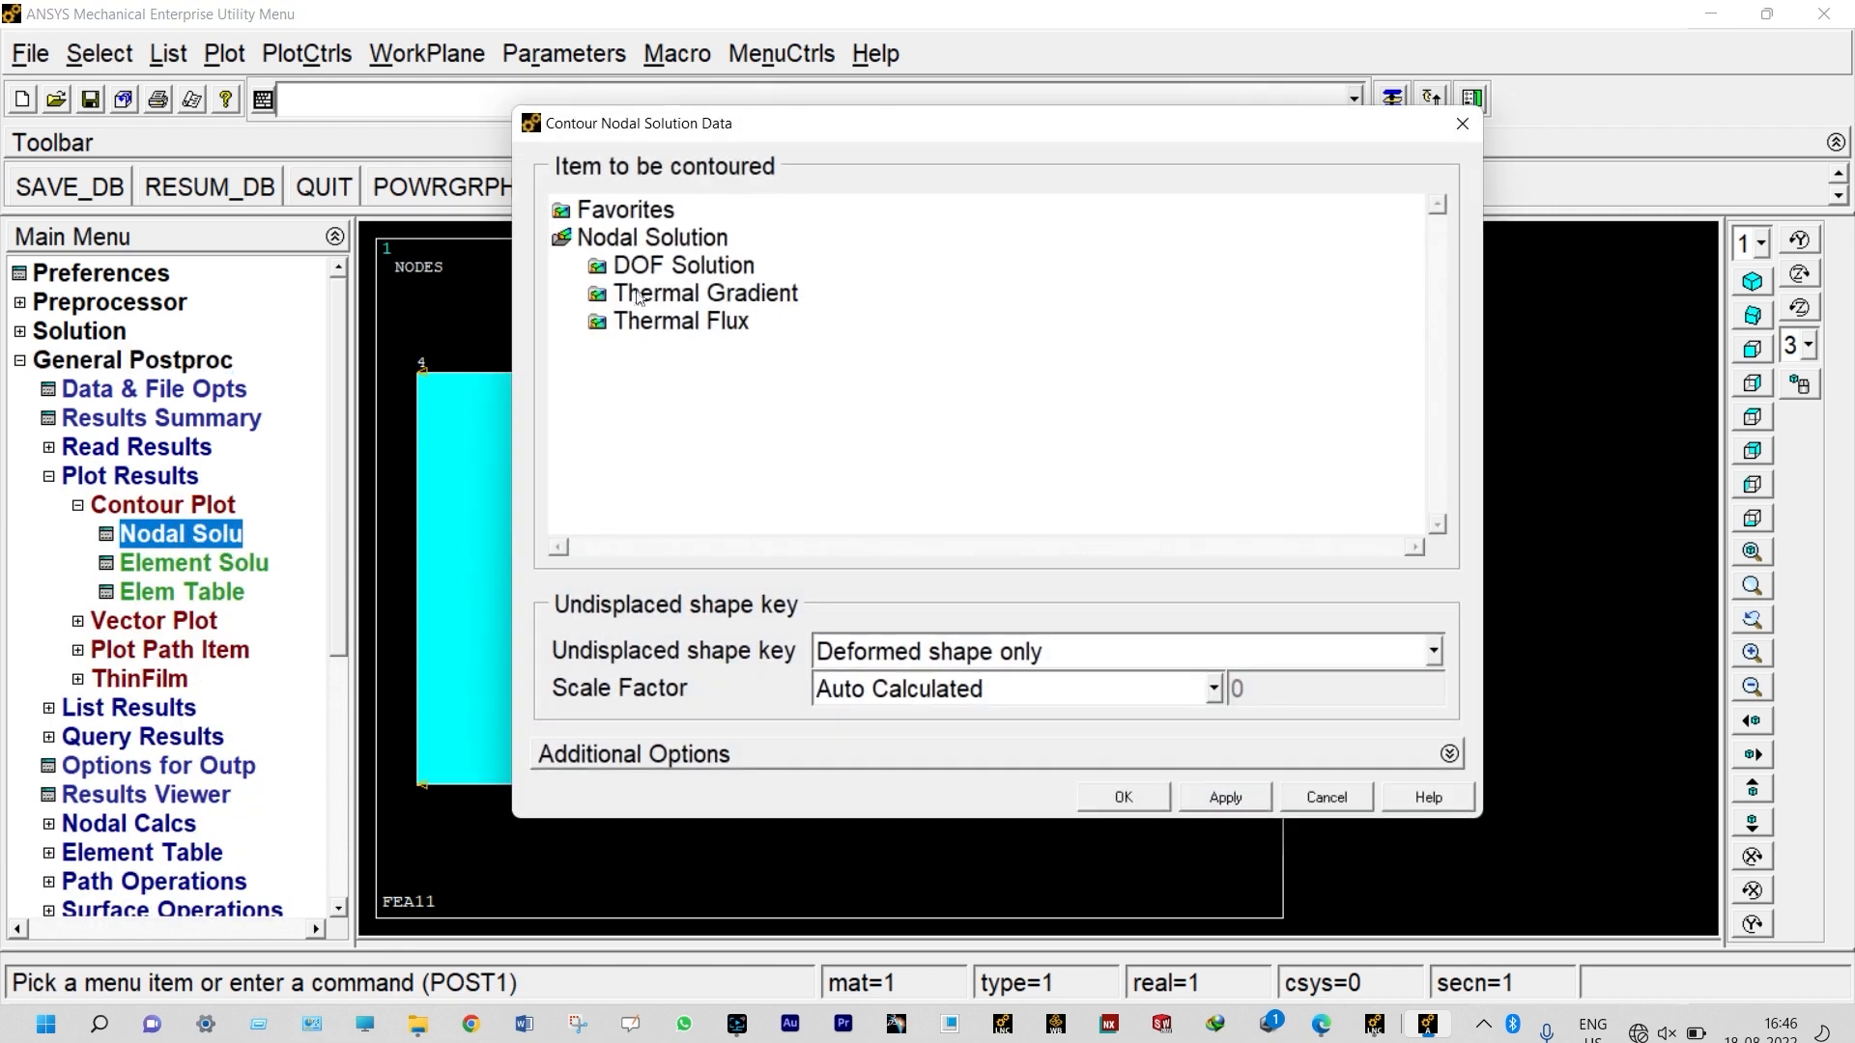
double_click(647, 270)
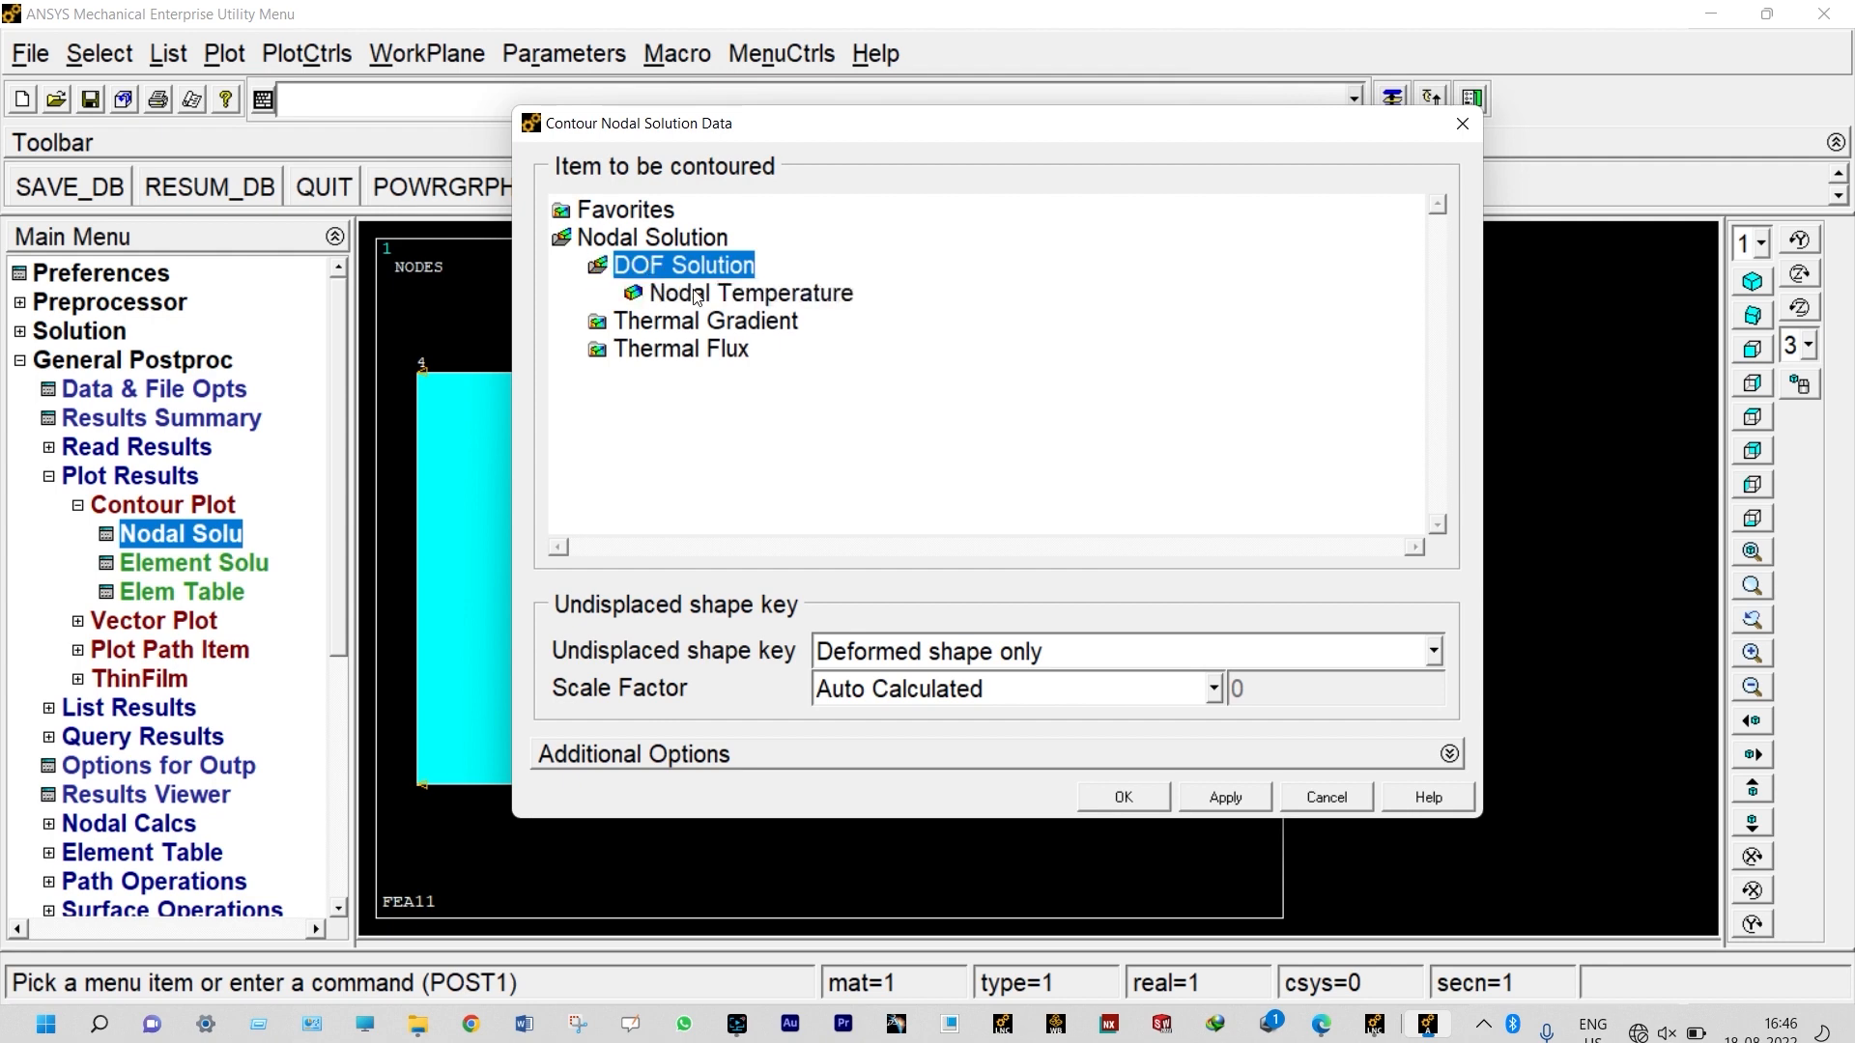
left_click(695, 295)
left_click(1116, 800)
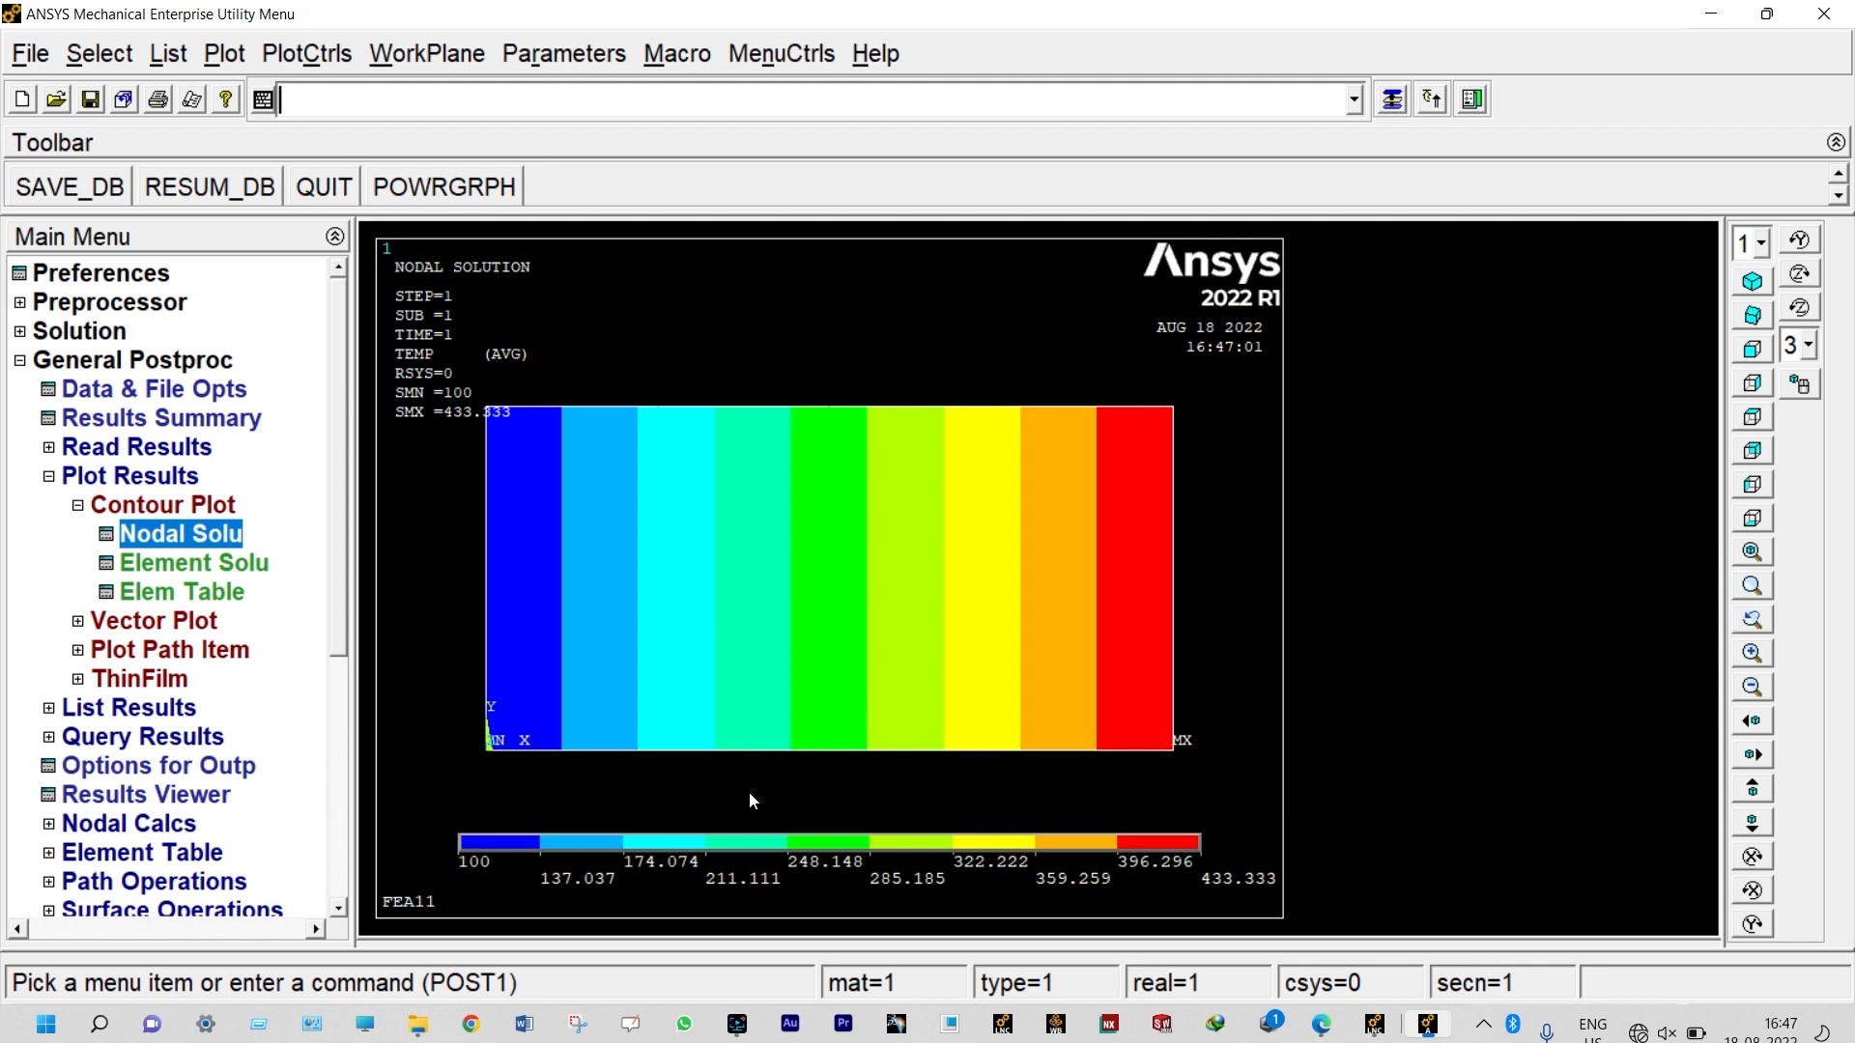
List the nodal temperature results from the DOF solution
left_click(159, 715)
left_click(166, 649)
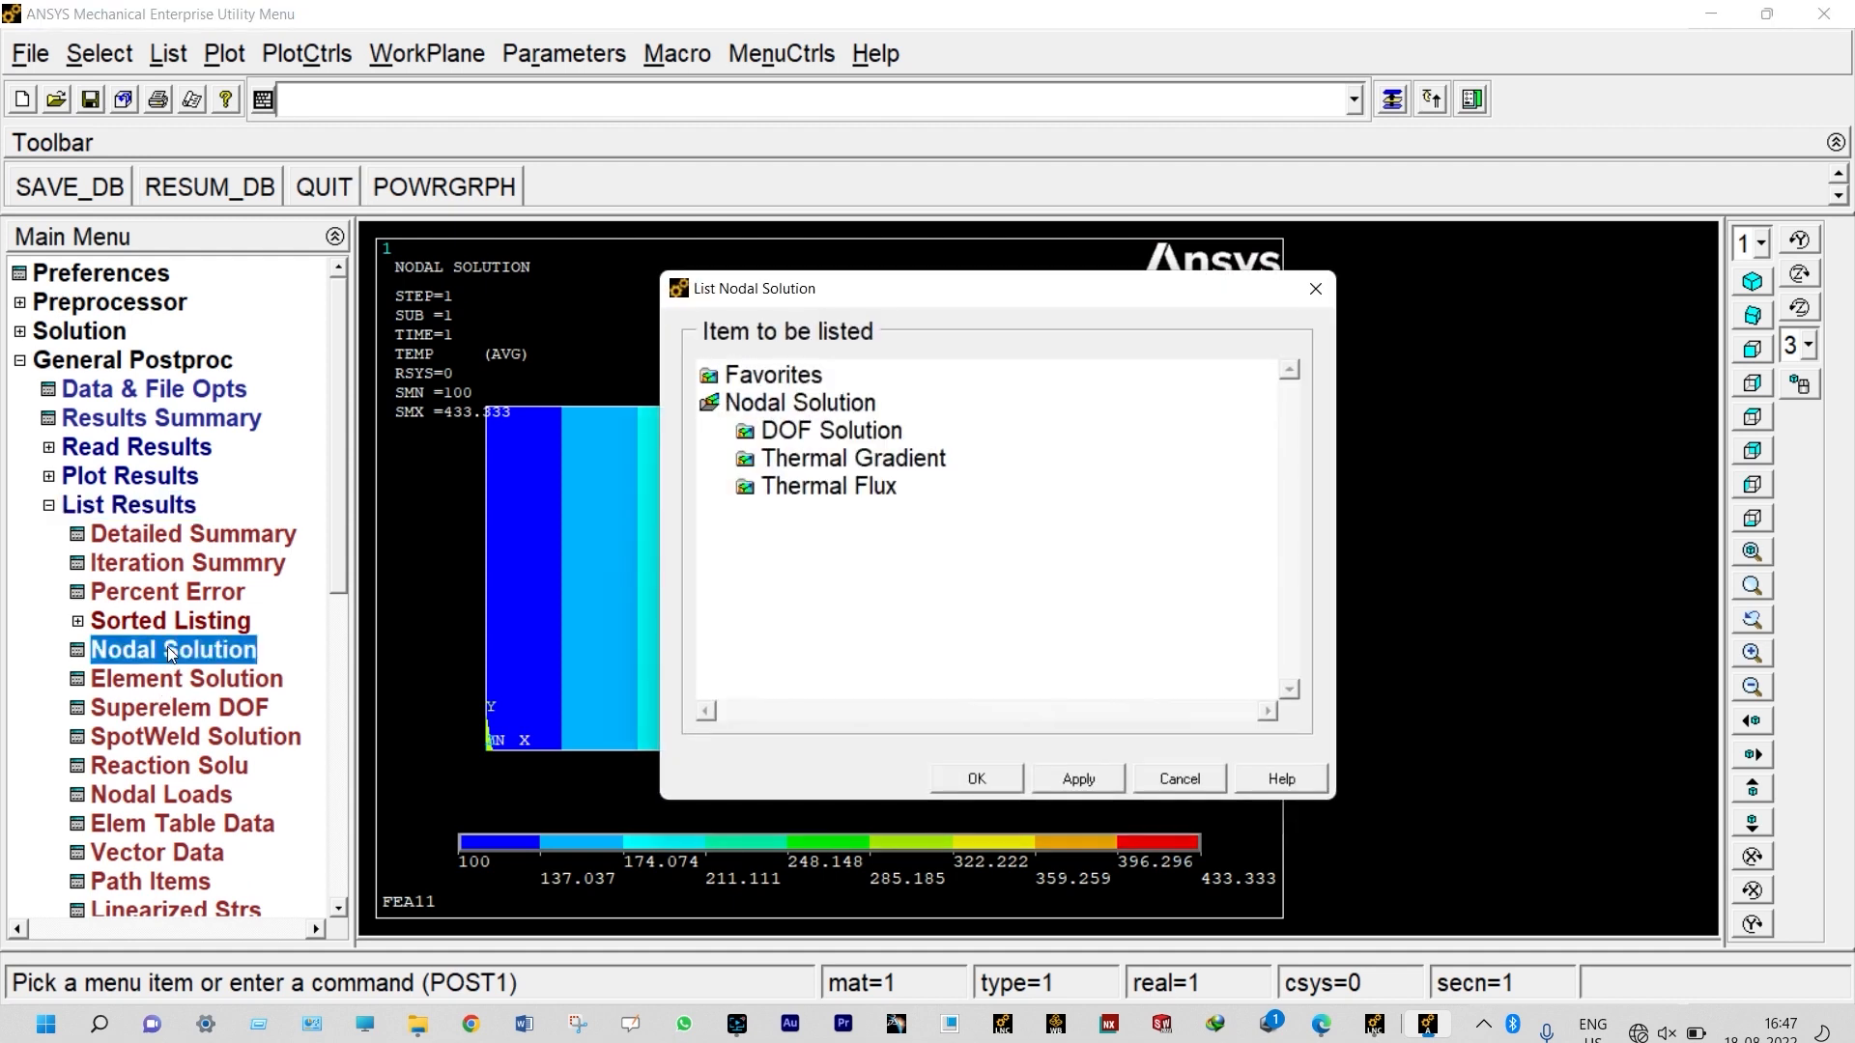
left_click(833, 432)
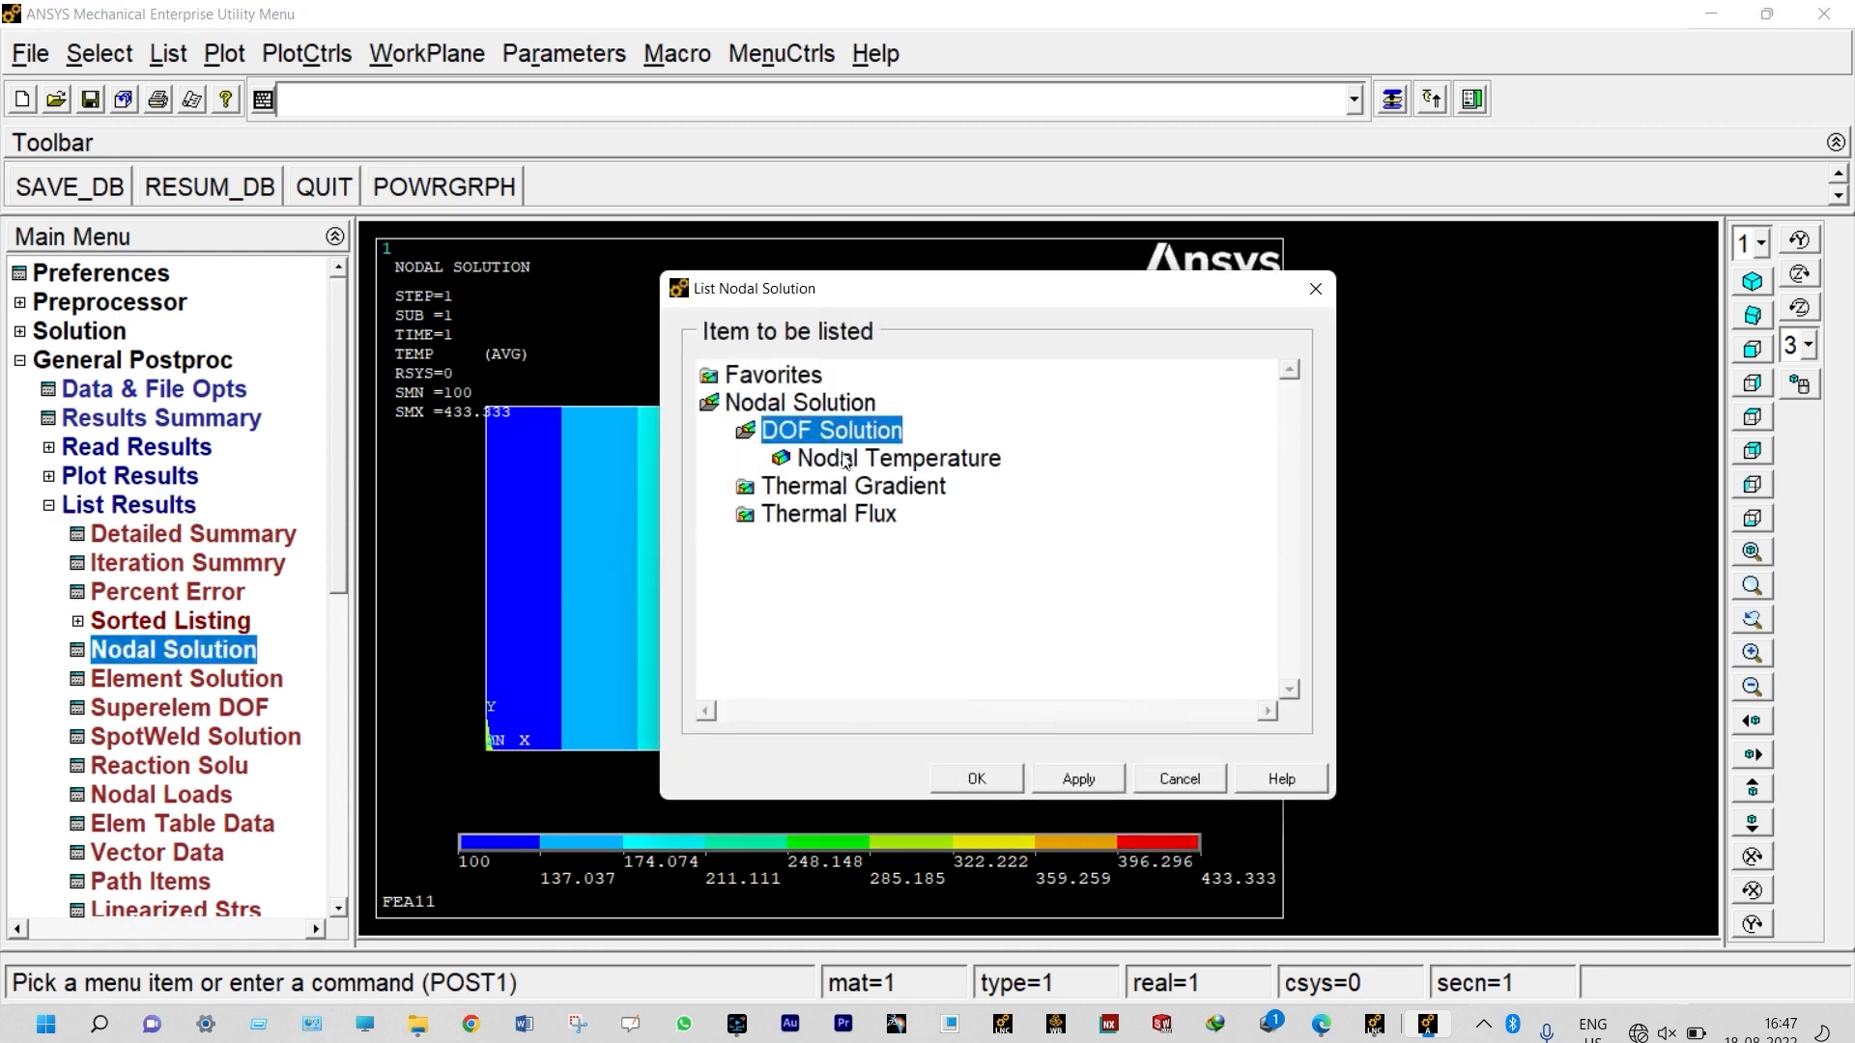
left_click(843, 454)
left_click(978, 780)
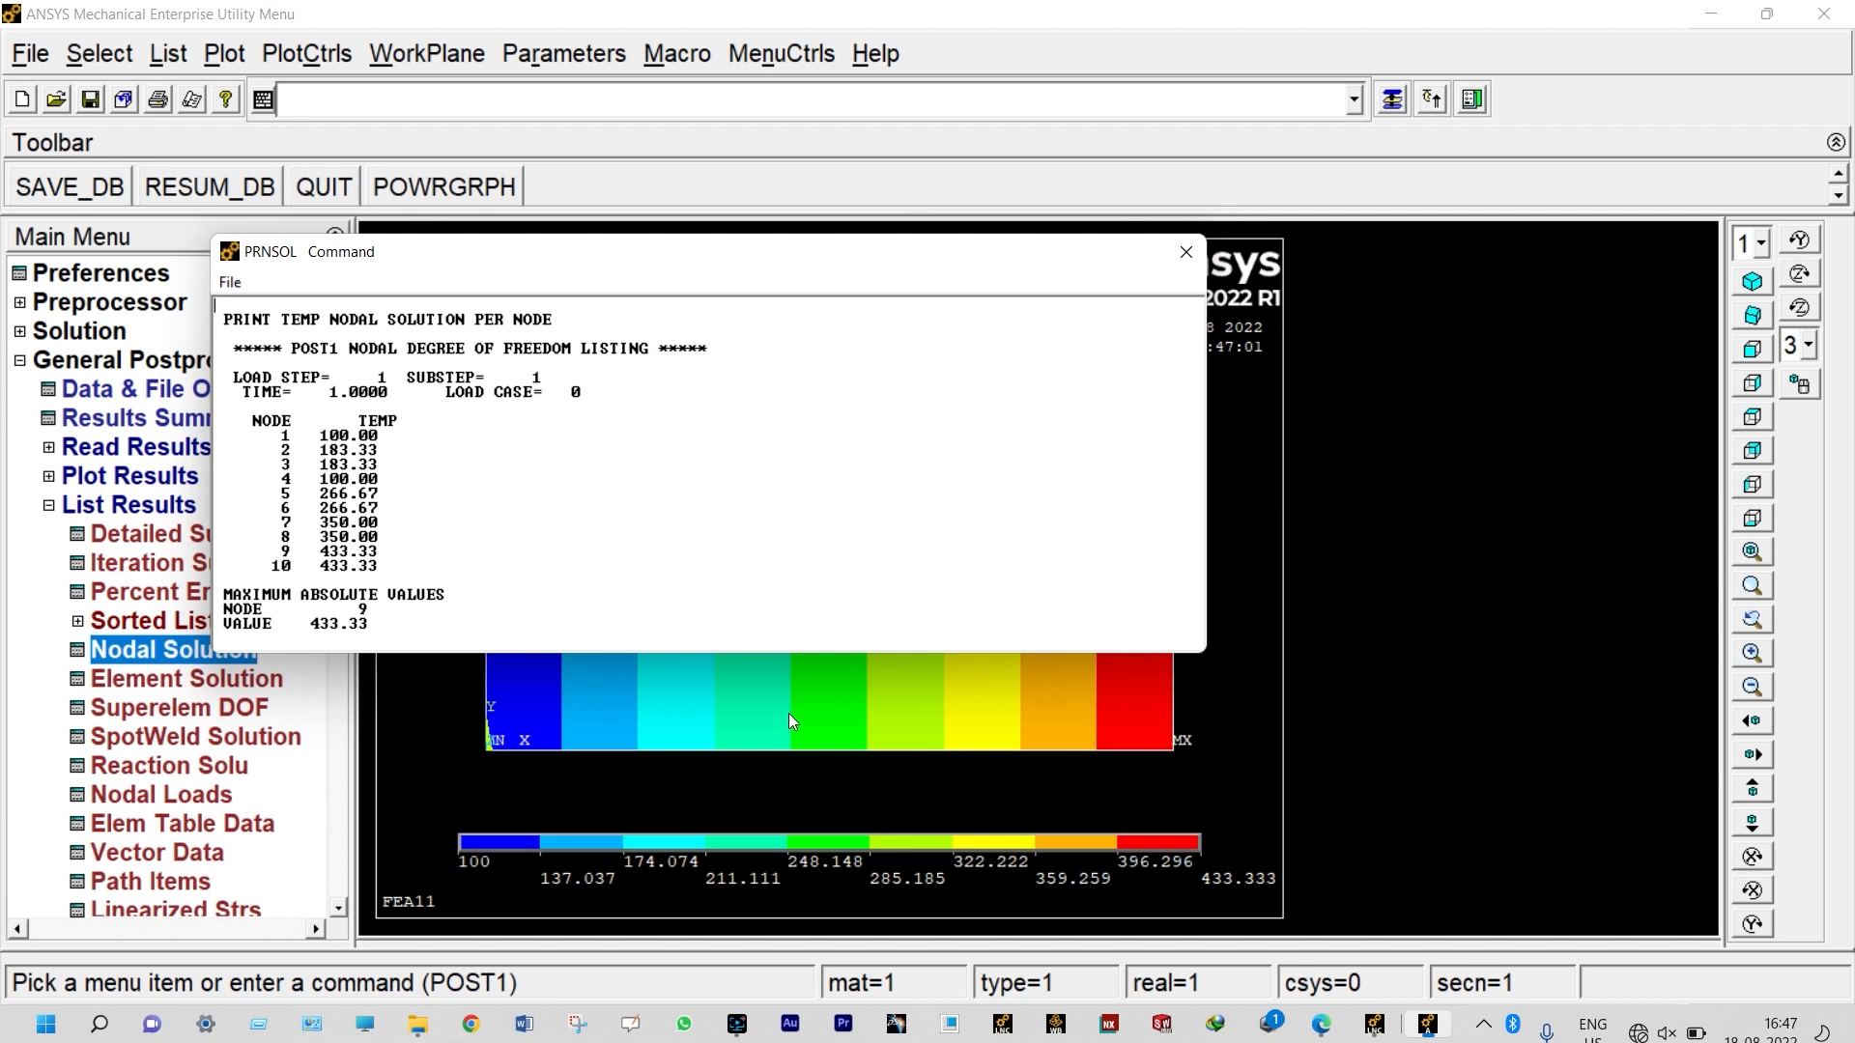
Move the temperature listing clear of the model and plot the nodes with node numbers turned on
left_click_drag(734, 251, 1756, 243)
left_click(218, 55)
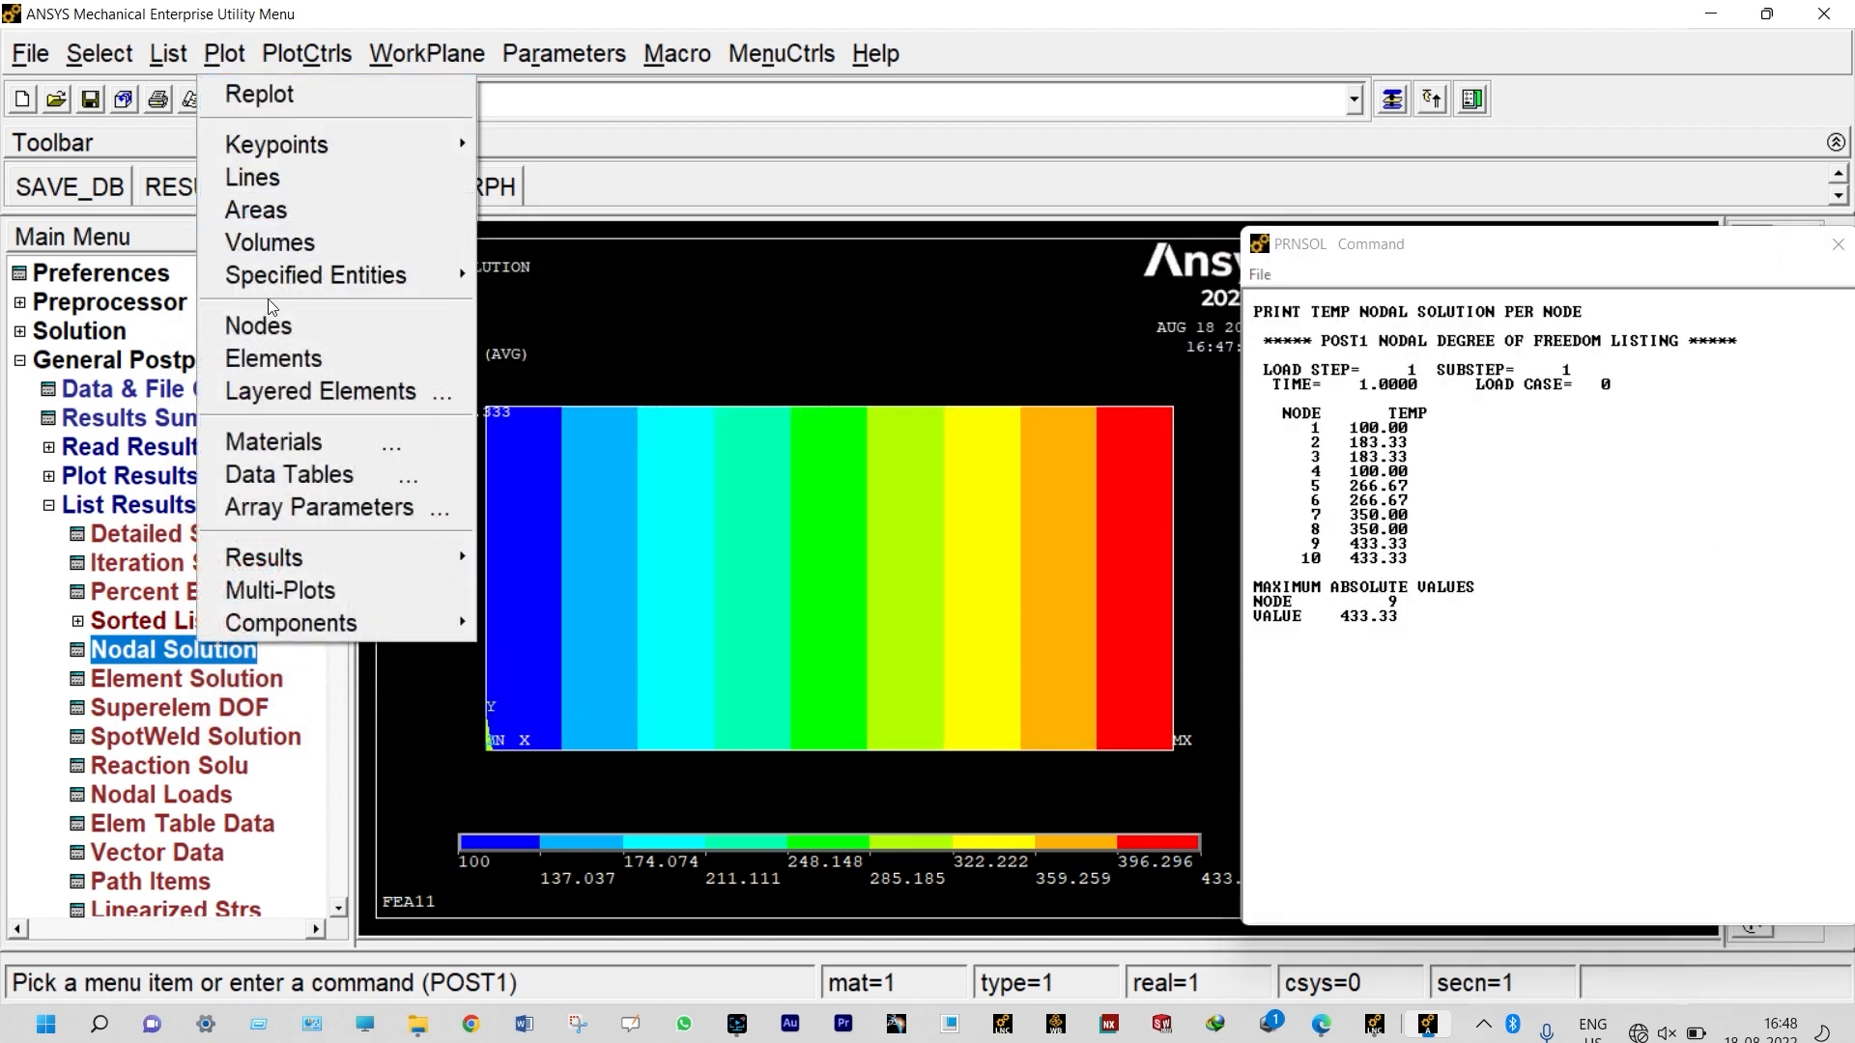
left_click(267, 331)
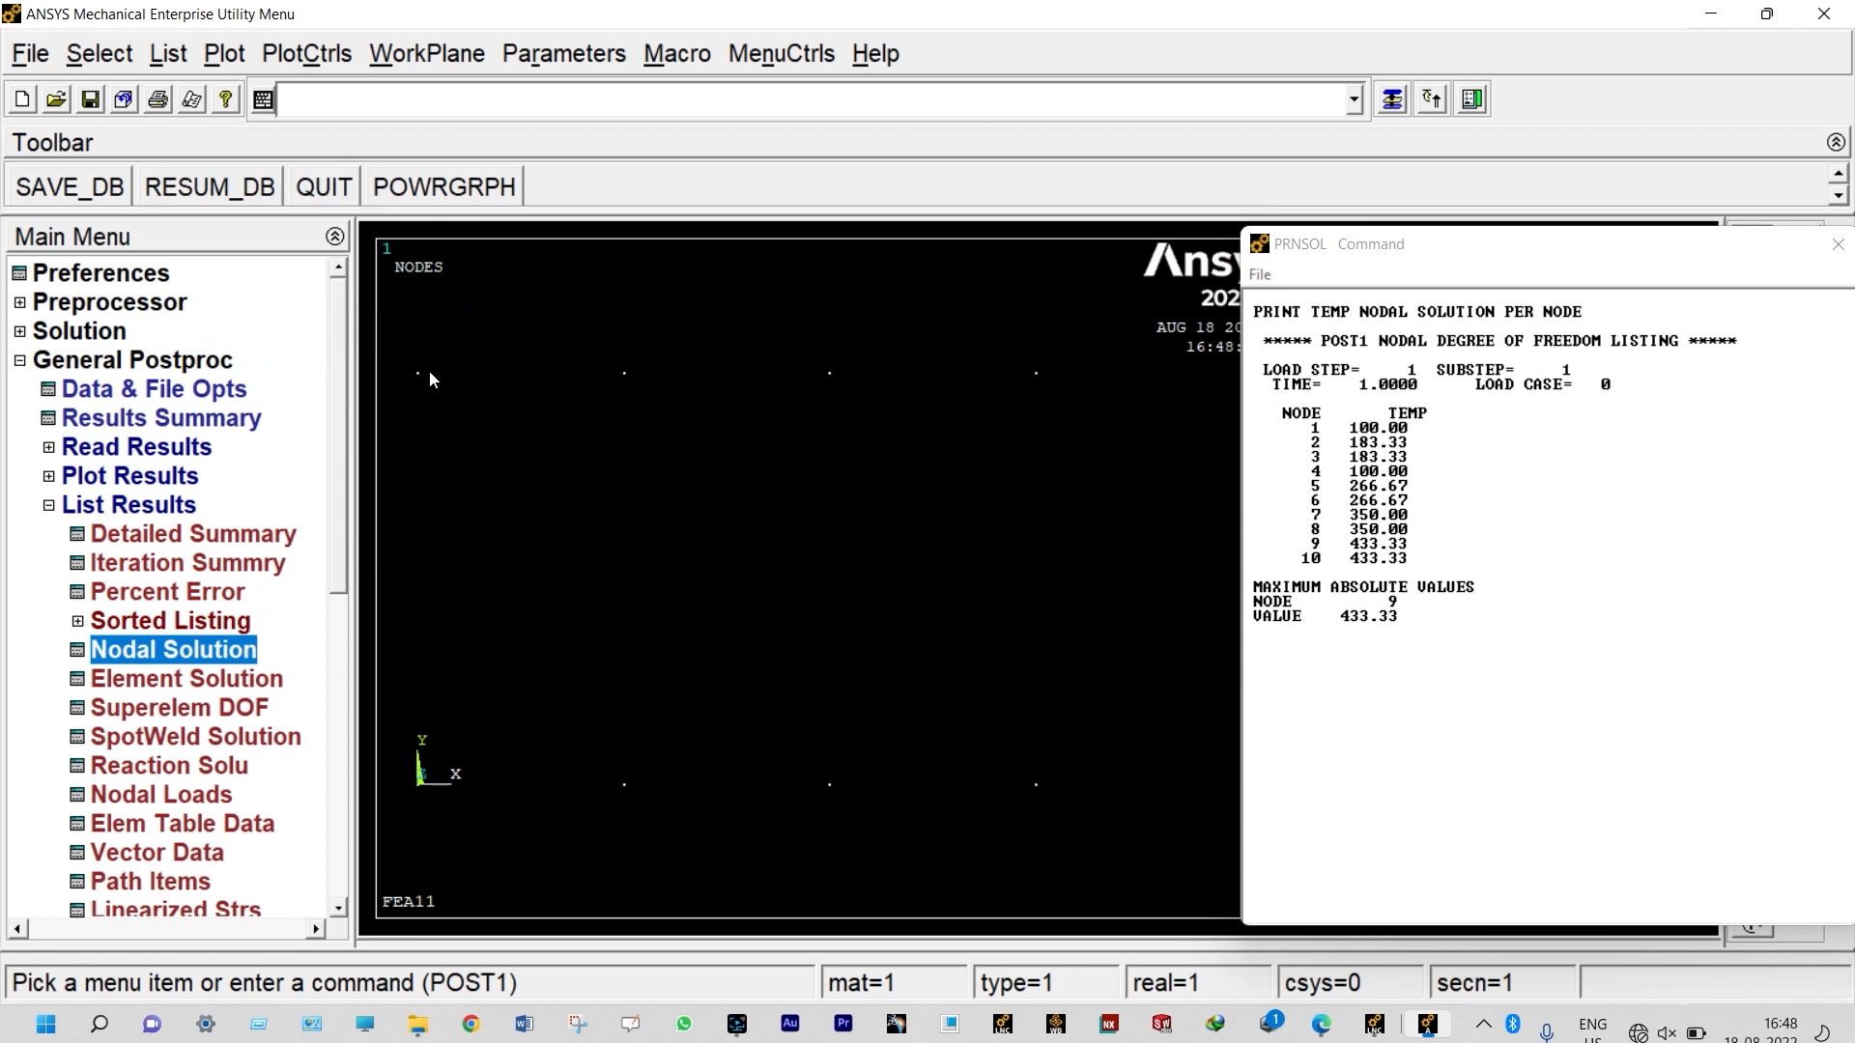
left_click(319, 58)
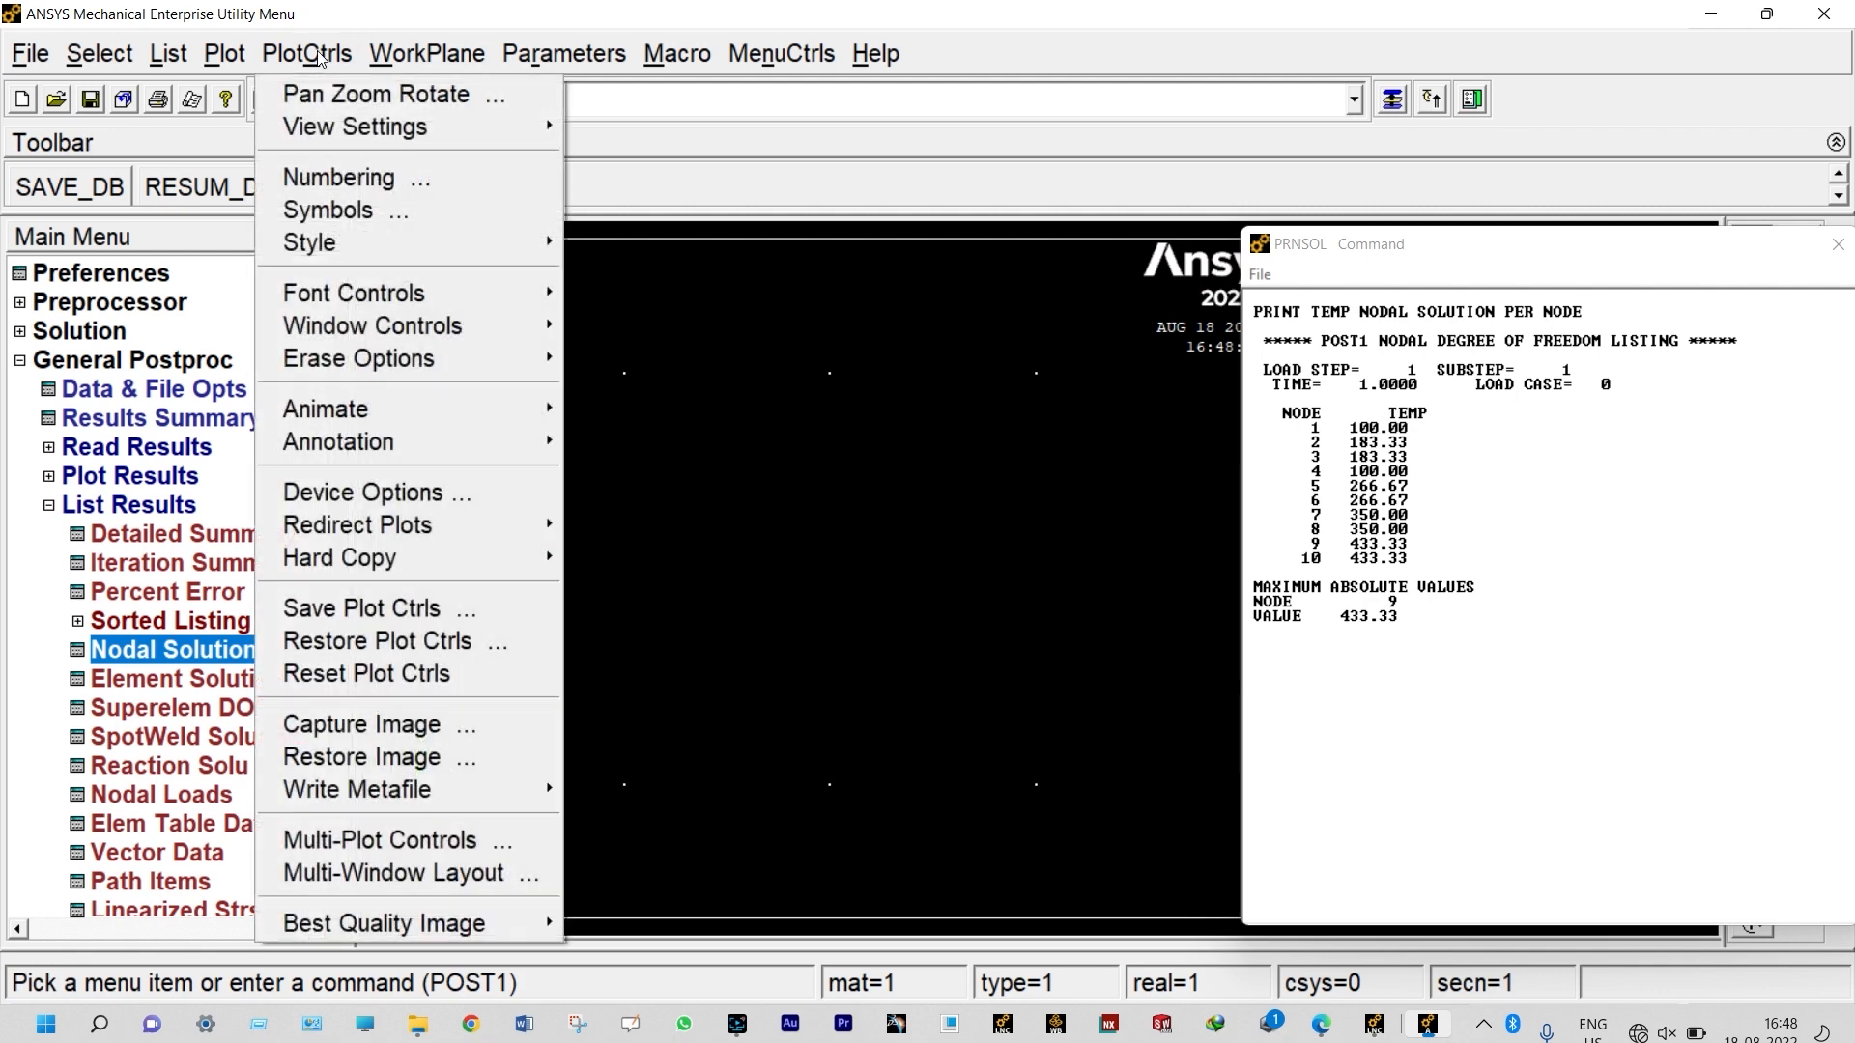
left_click(359, 183)
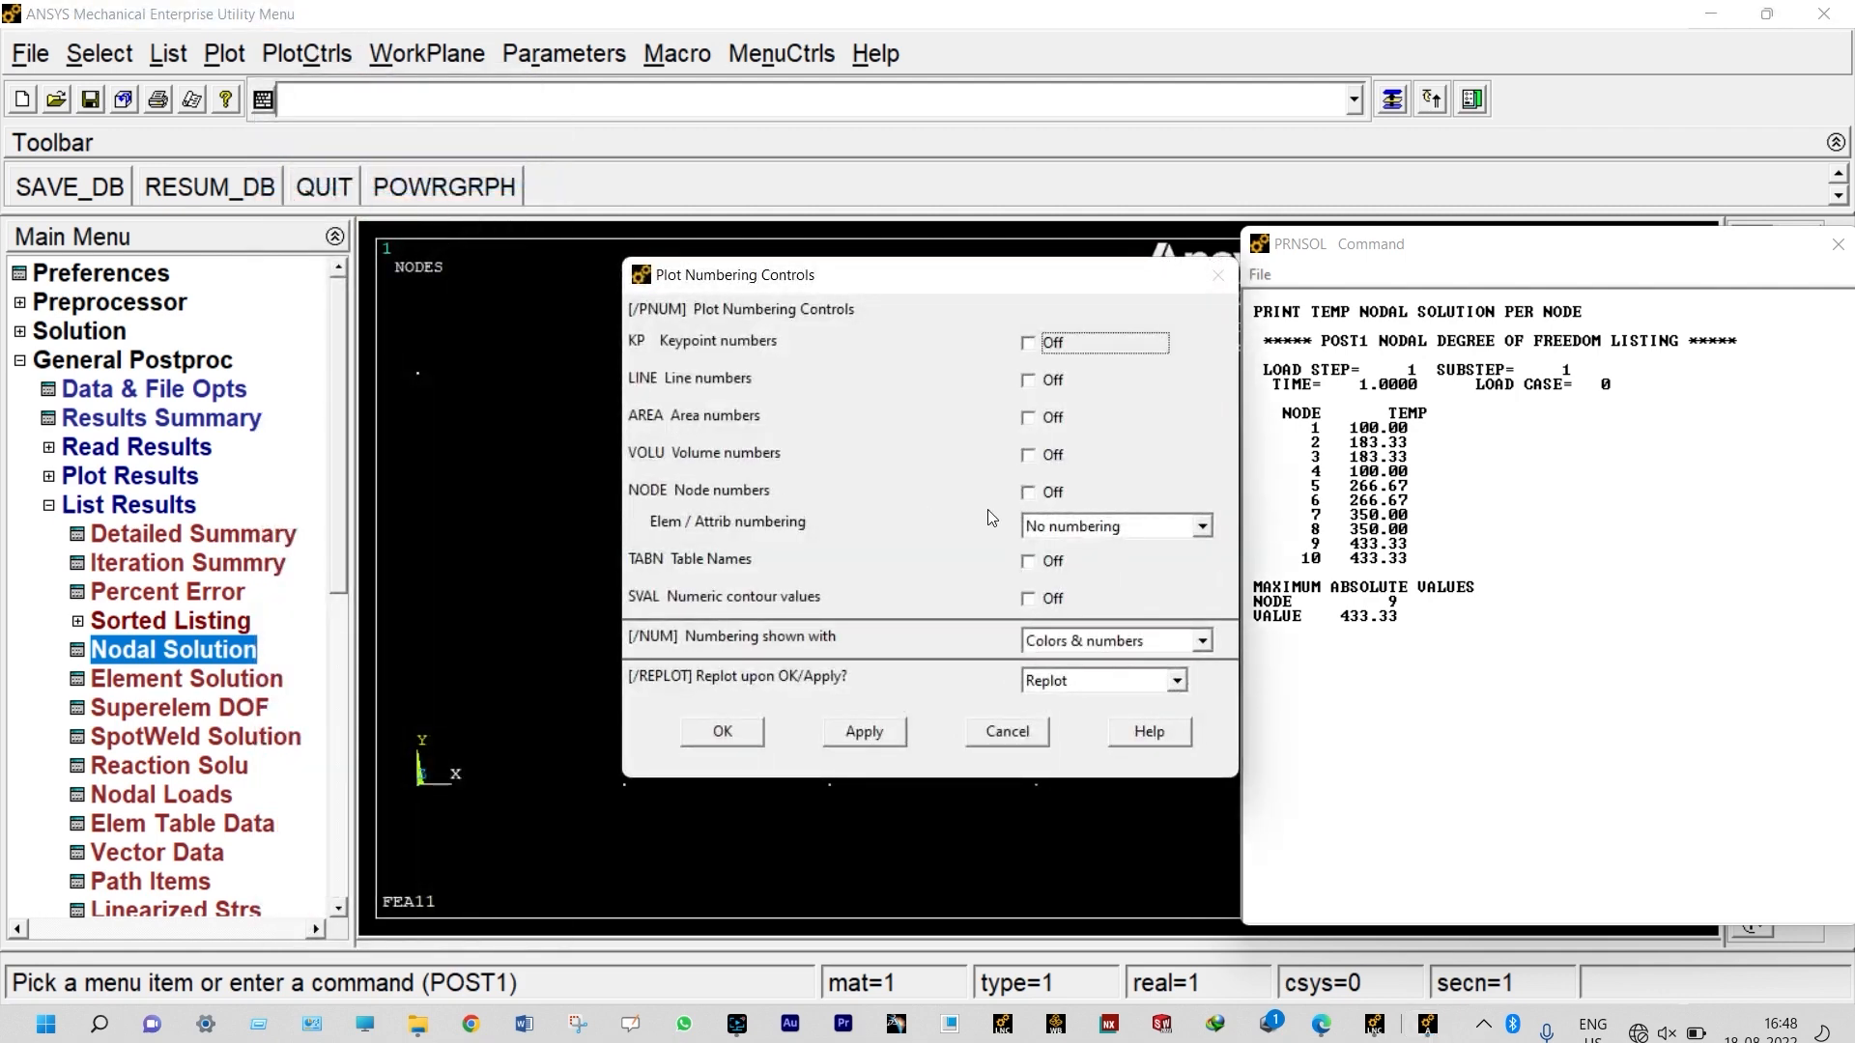
left_click(1029, 493)
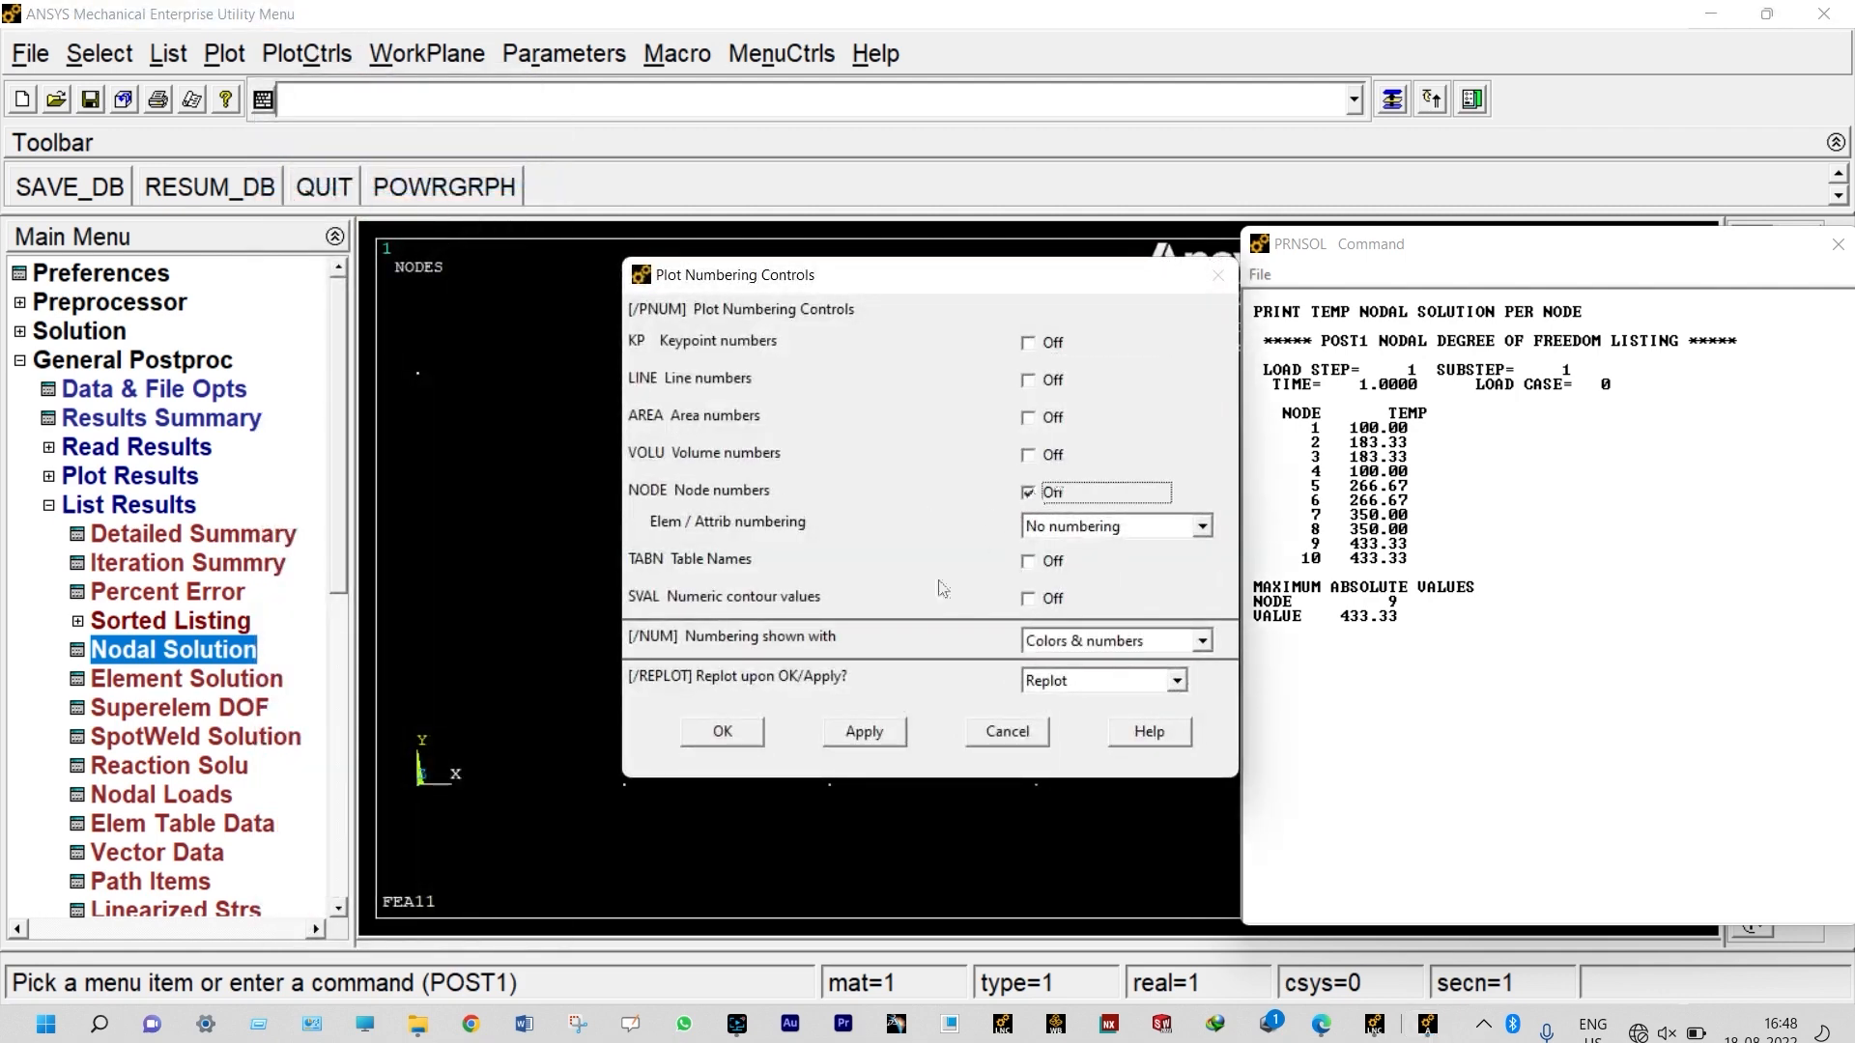
left_click(758, 732)
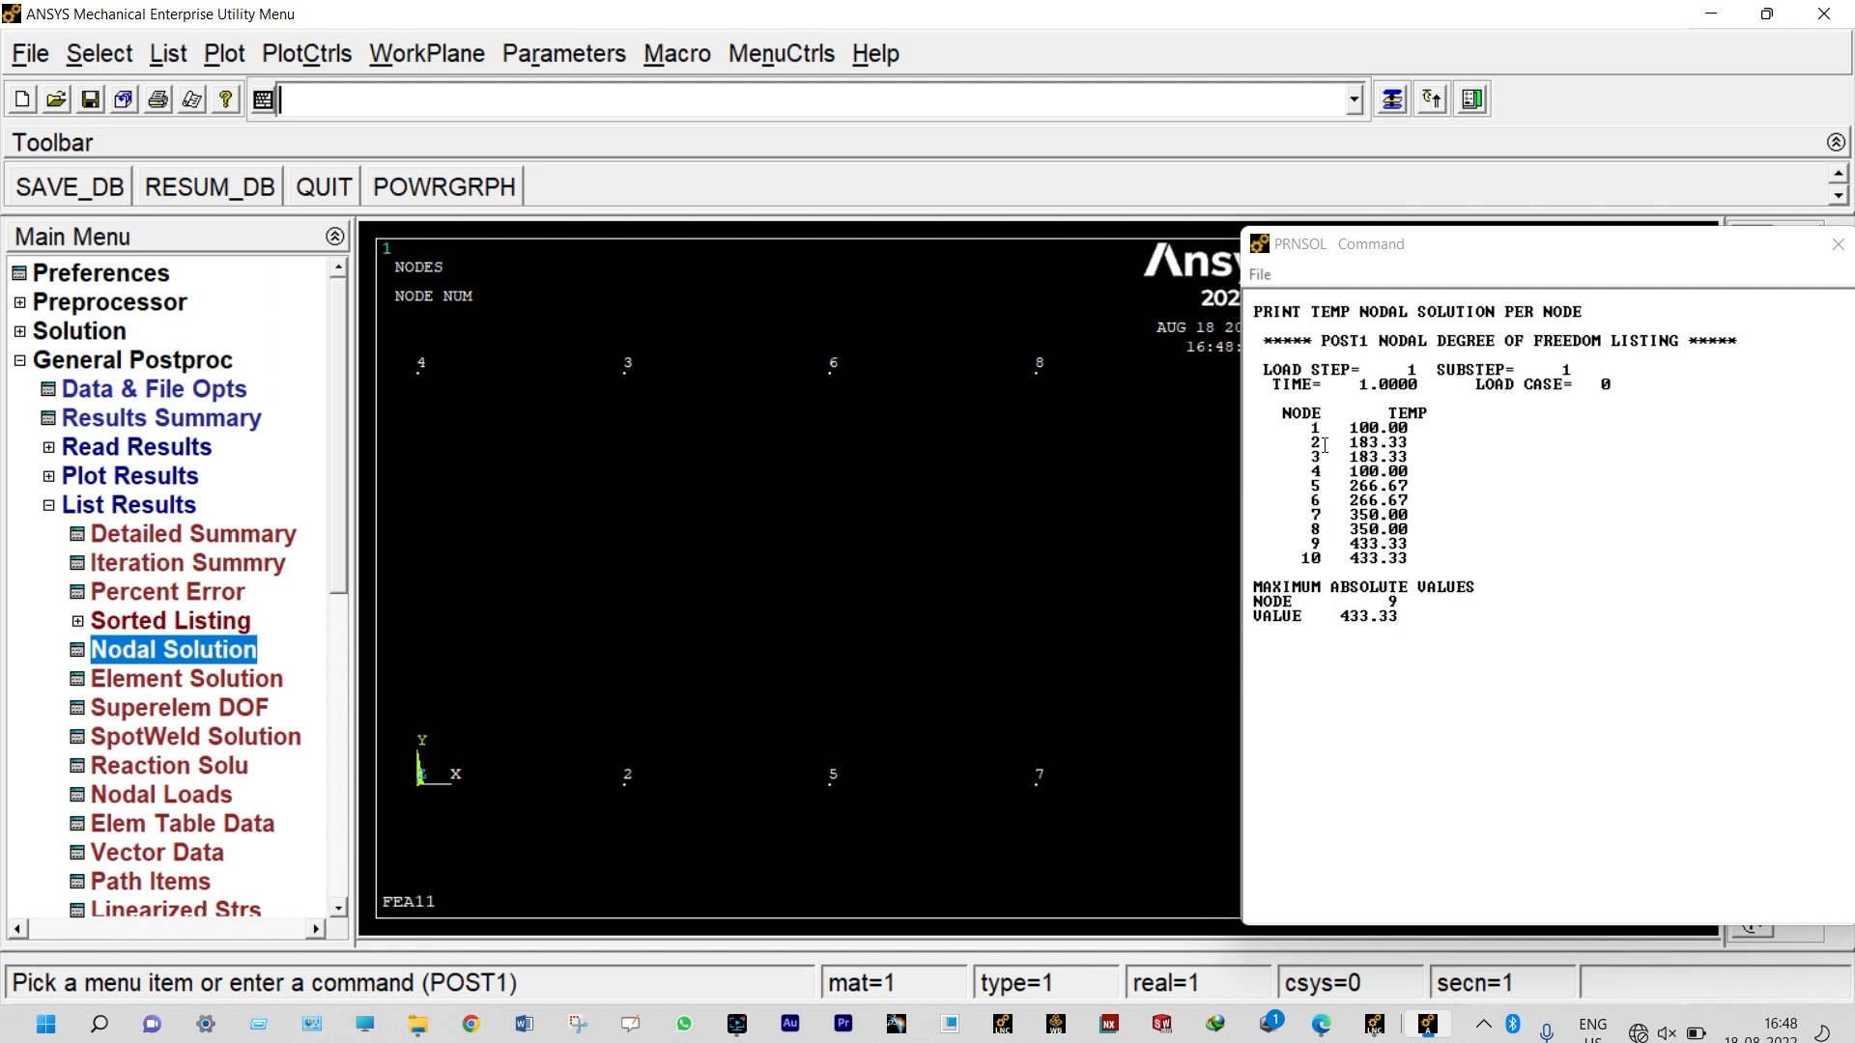
Compare the listed temperatures of node pairs 2 and 3, 5 and 6, and 7 and 8 with their numbered positions
left_click(1376, 420)
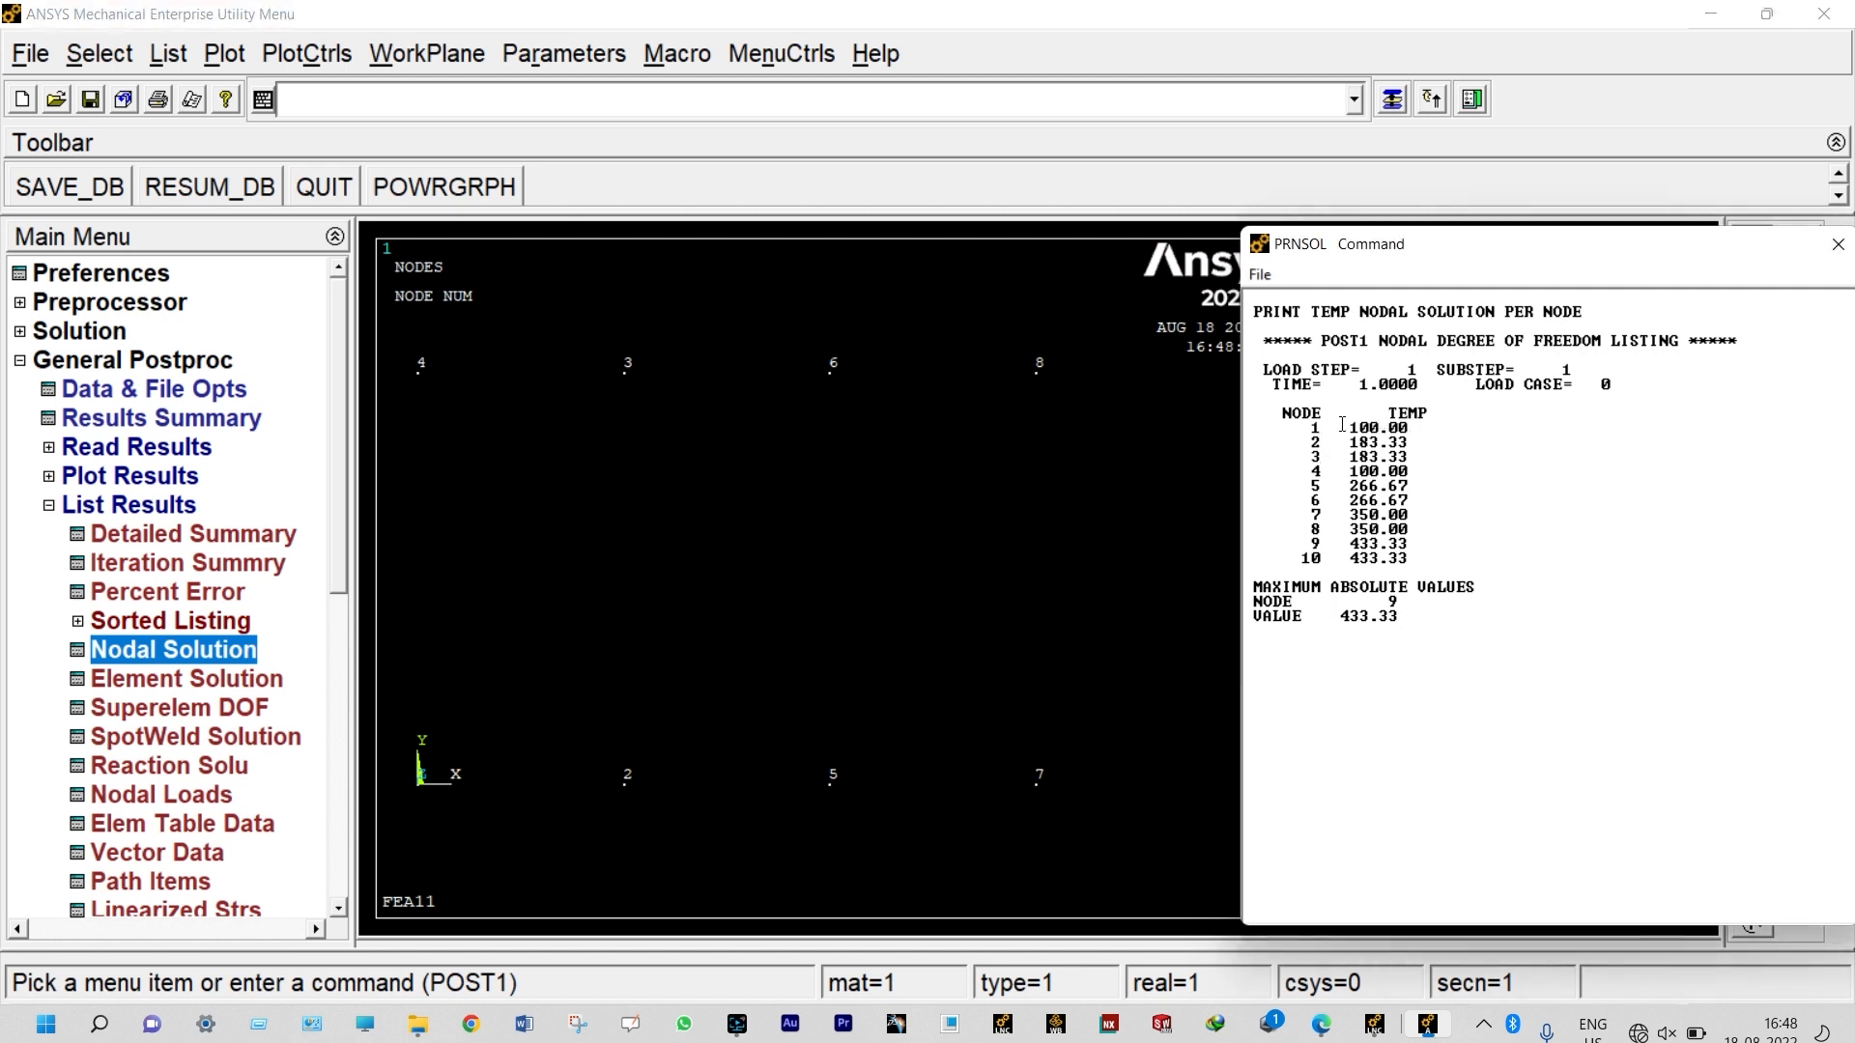
mouse_move(1348, 425)
left_mouse_down()
mouse_move(1413, 425)
mouse_move(1345, 471)
mouse_move(1422, 471)
mouse_move(1342, 428)
left_mouse_up()
left_click_drag(1408, 452, 1331, 443)
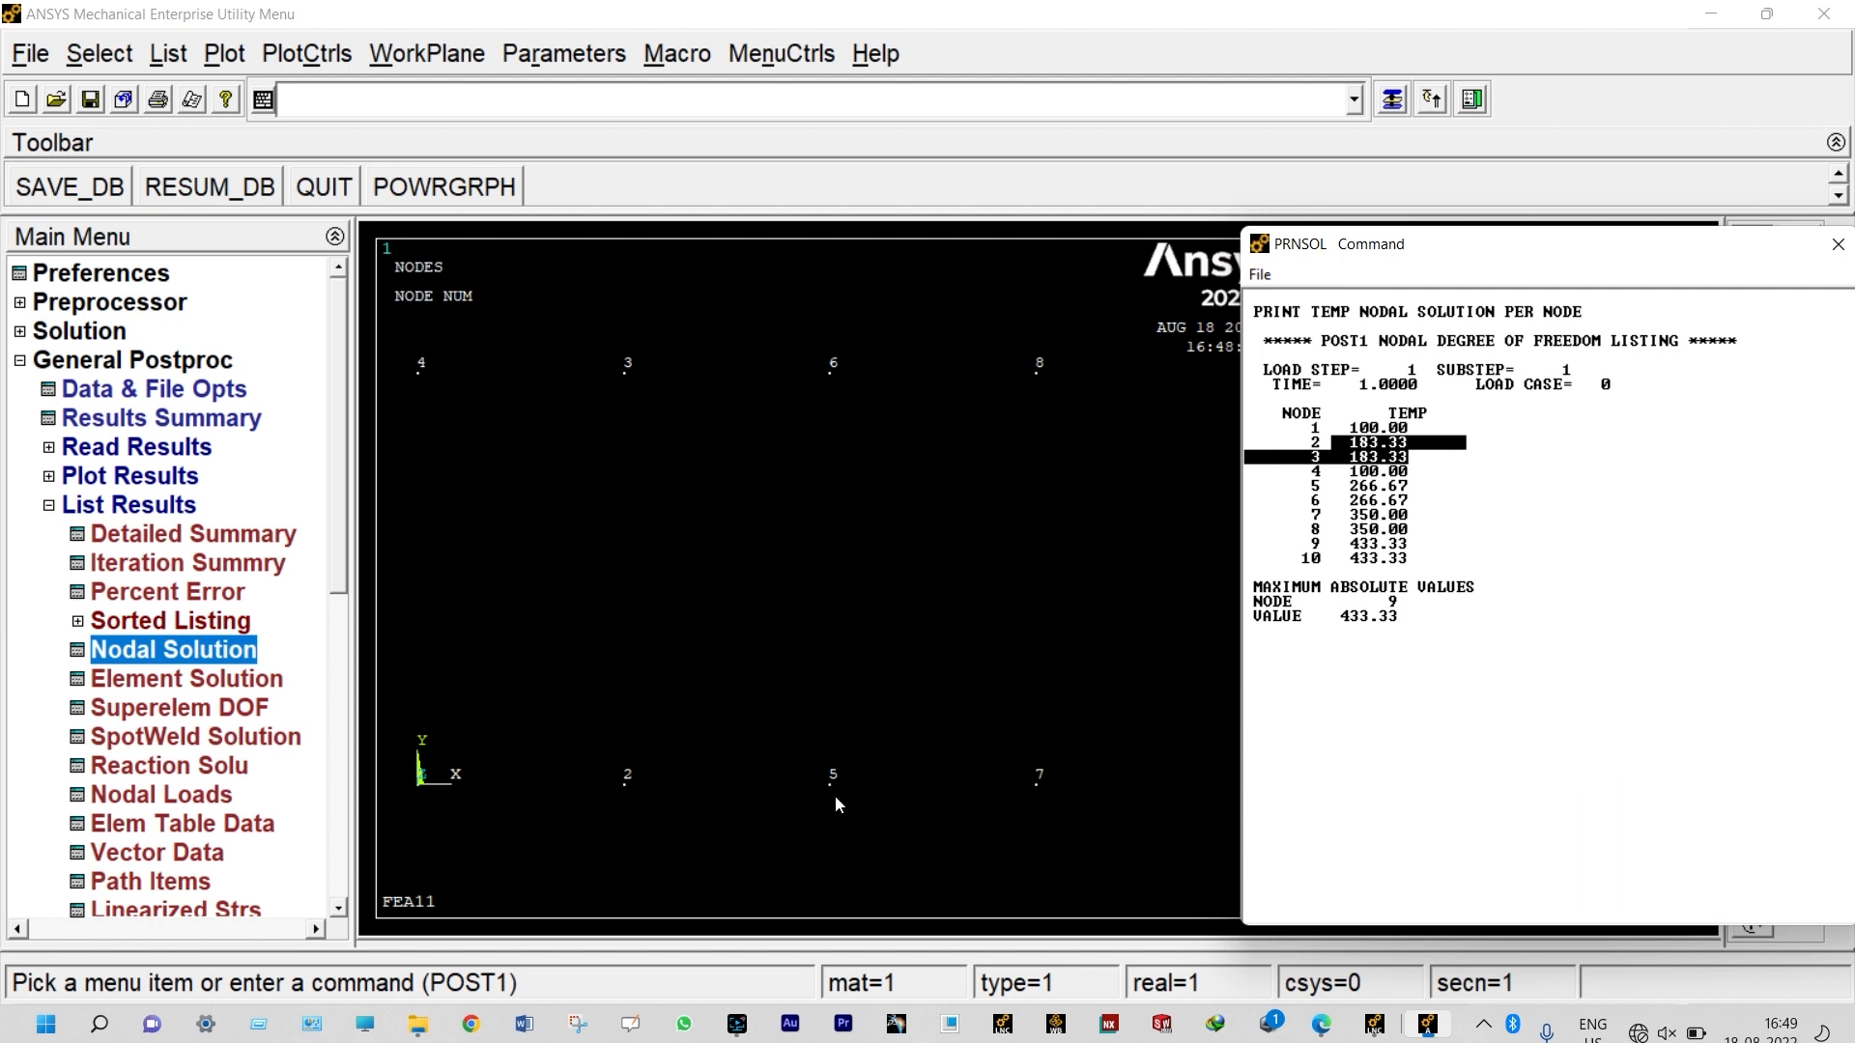
left_click(1623, 549)
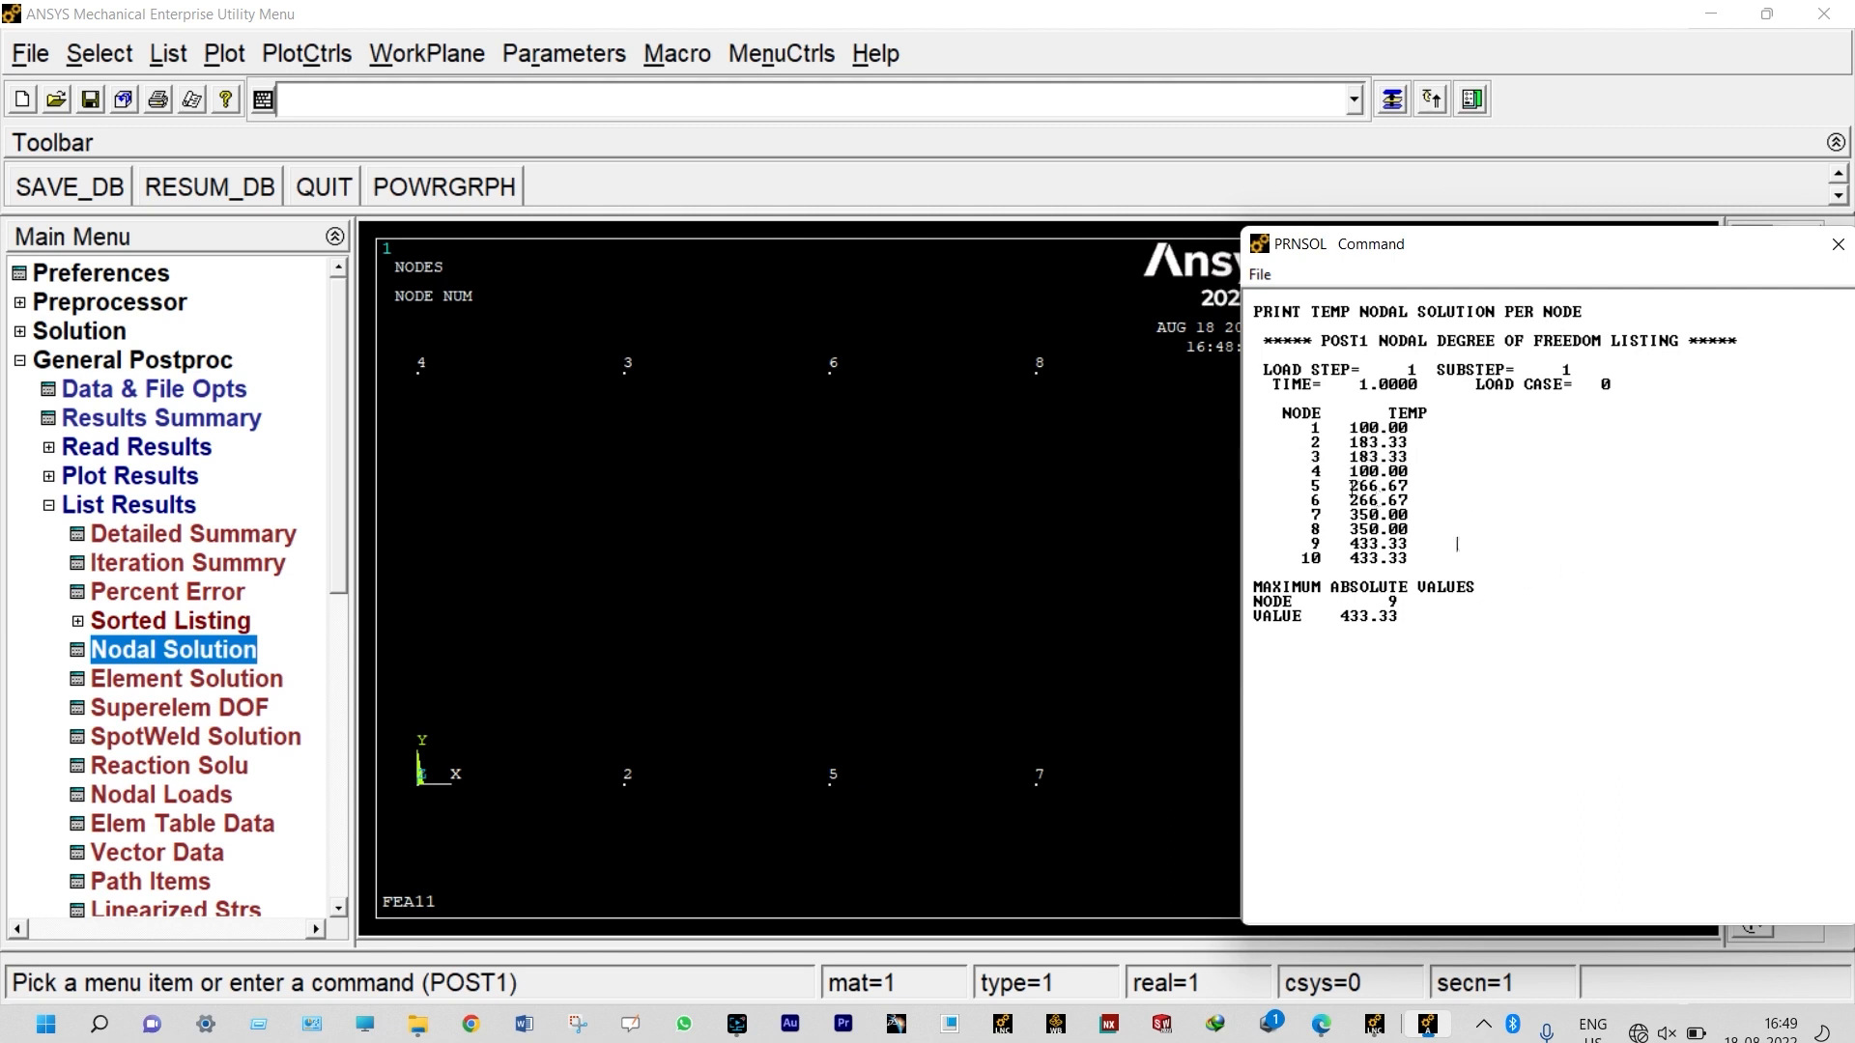
left_click_drag(1345, 483, 1415, 499)
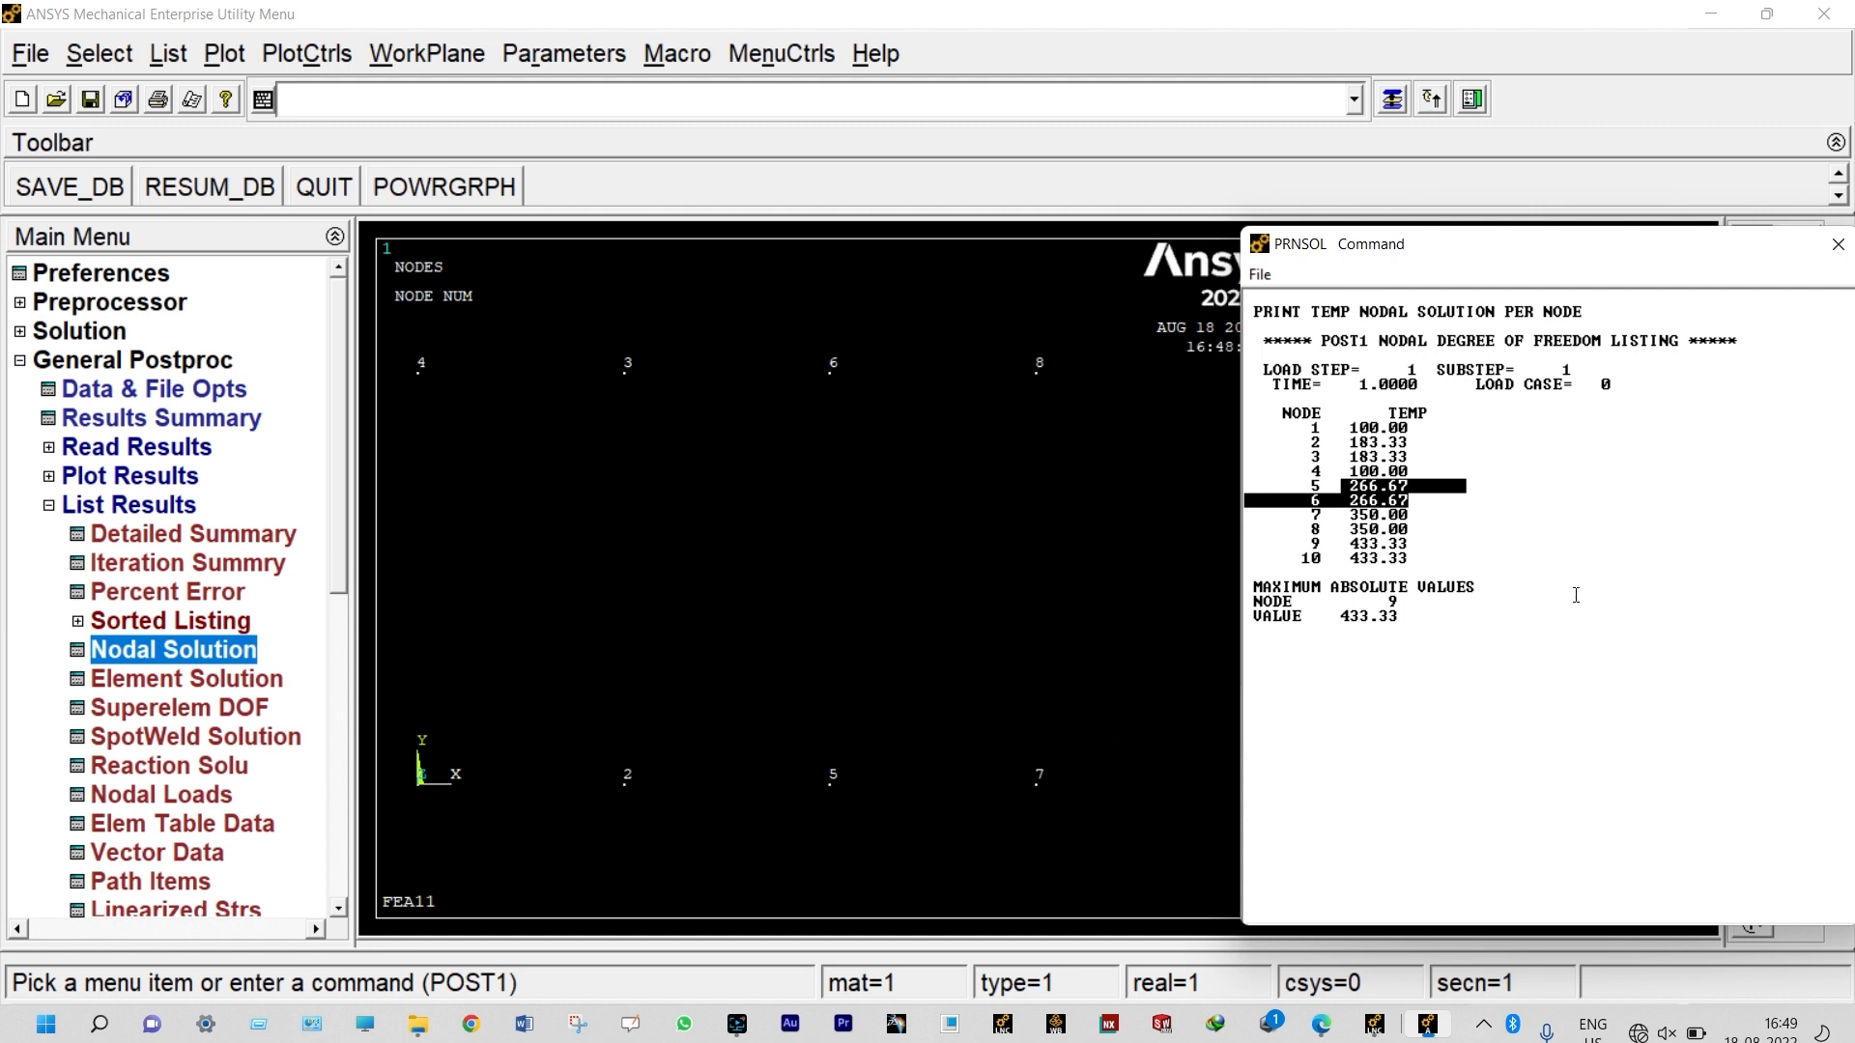
left_click(1400, 601)
left_click_drag(1346, 512, 1417, 529)
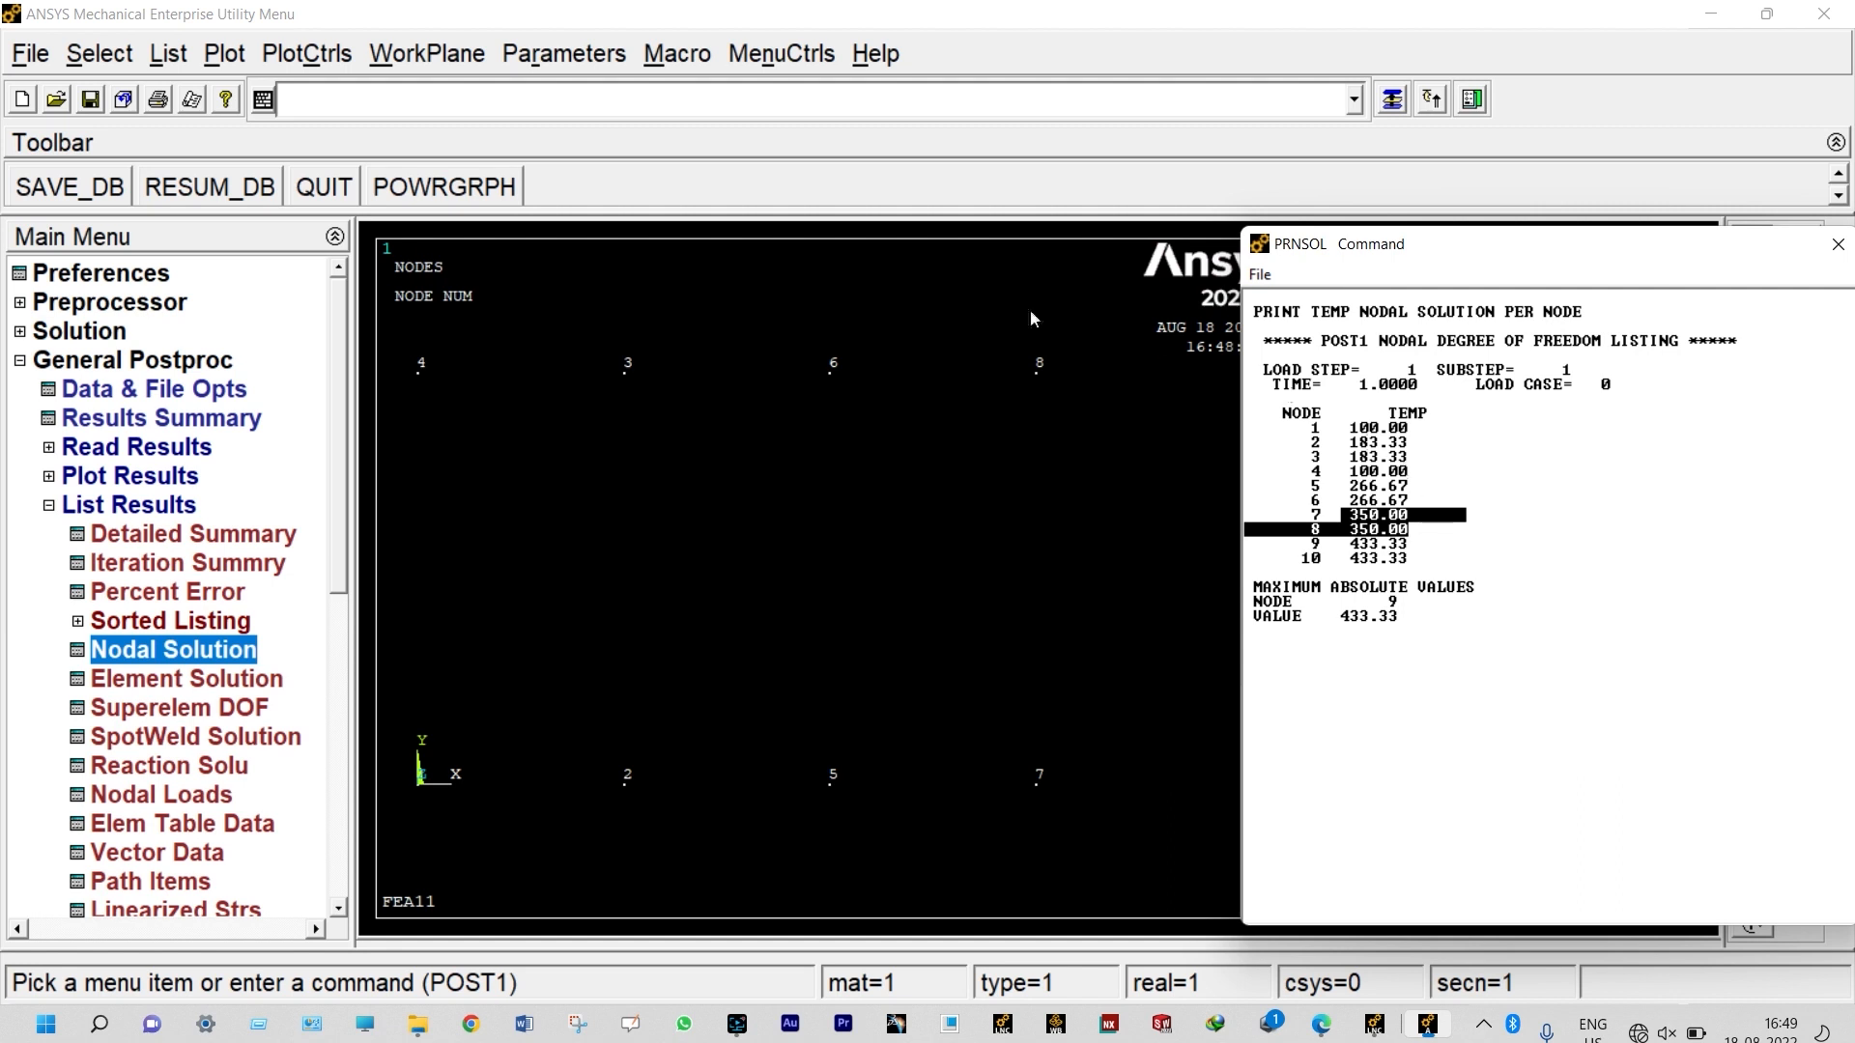
Save the nodal temperature listing to the Desktop as the lister file PRNSOL.lis
left_click_drag(1311, 259, 1071, 237)
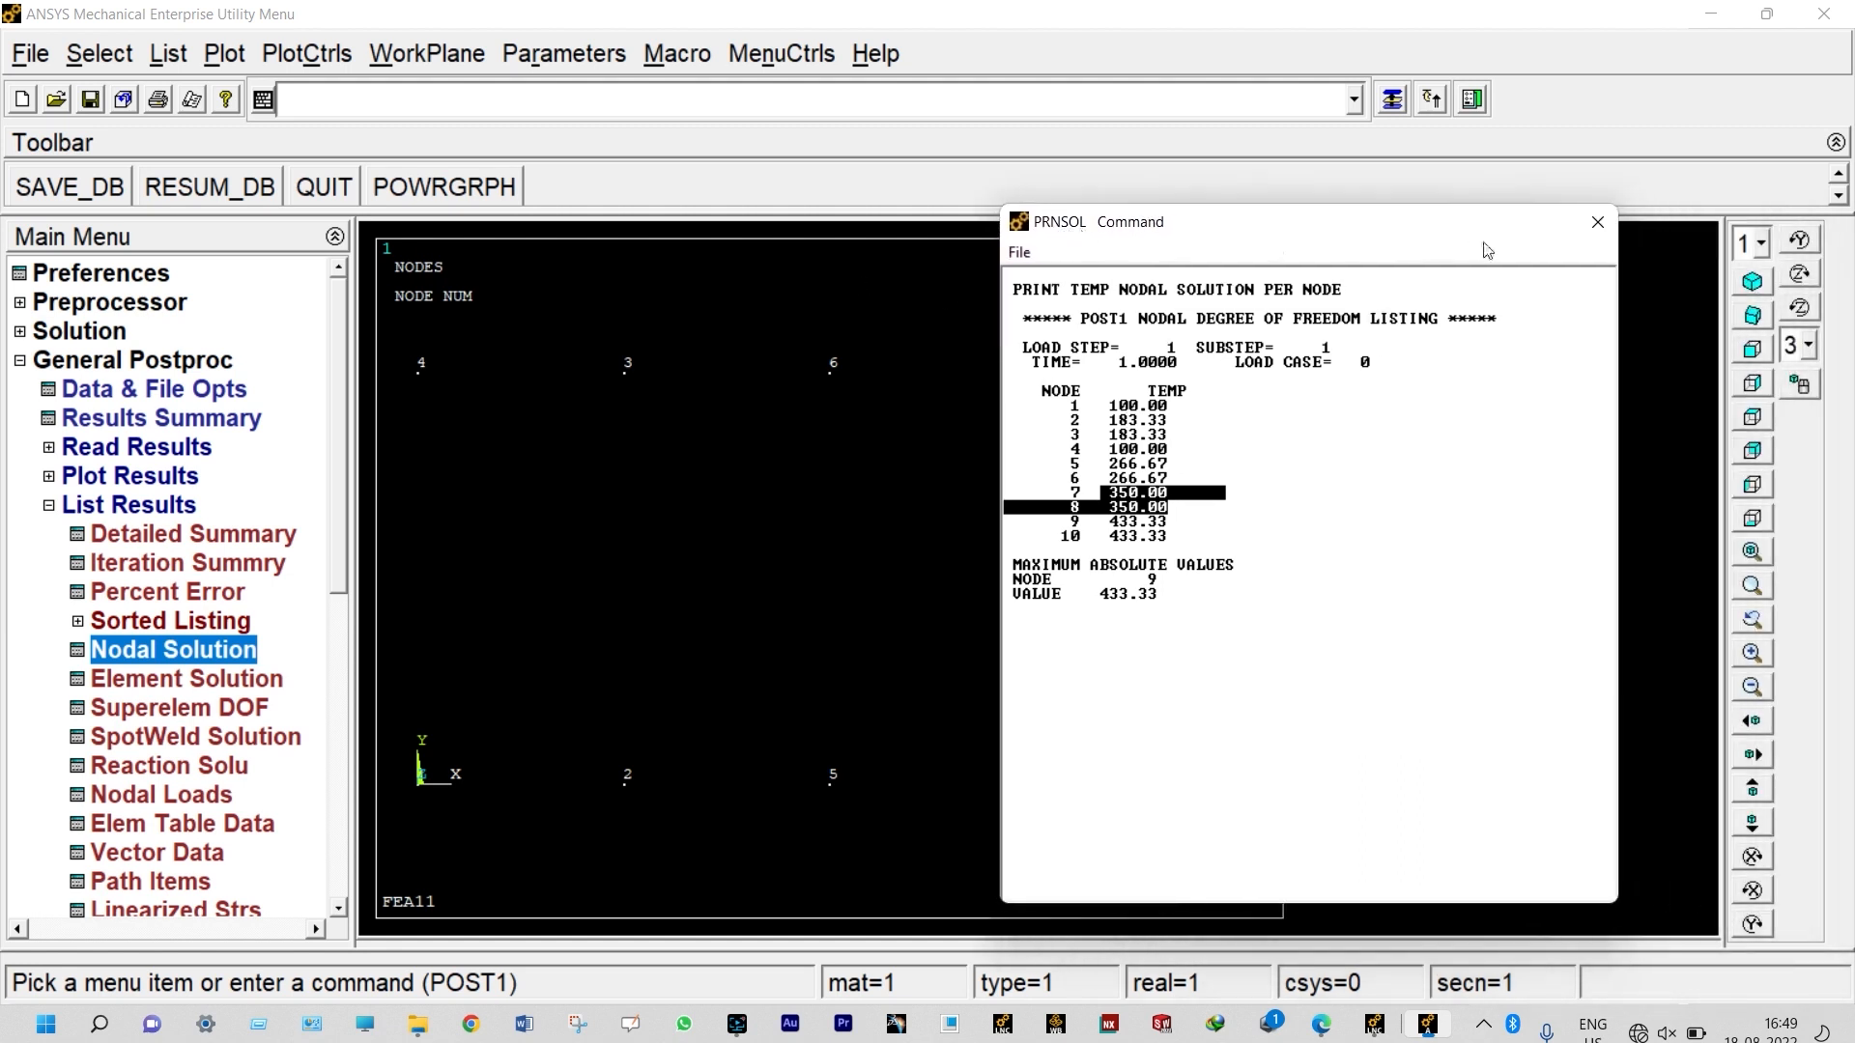
left_click(1020, 253)
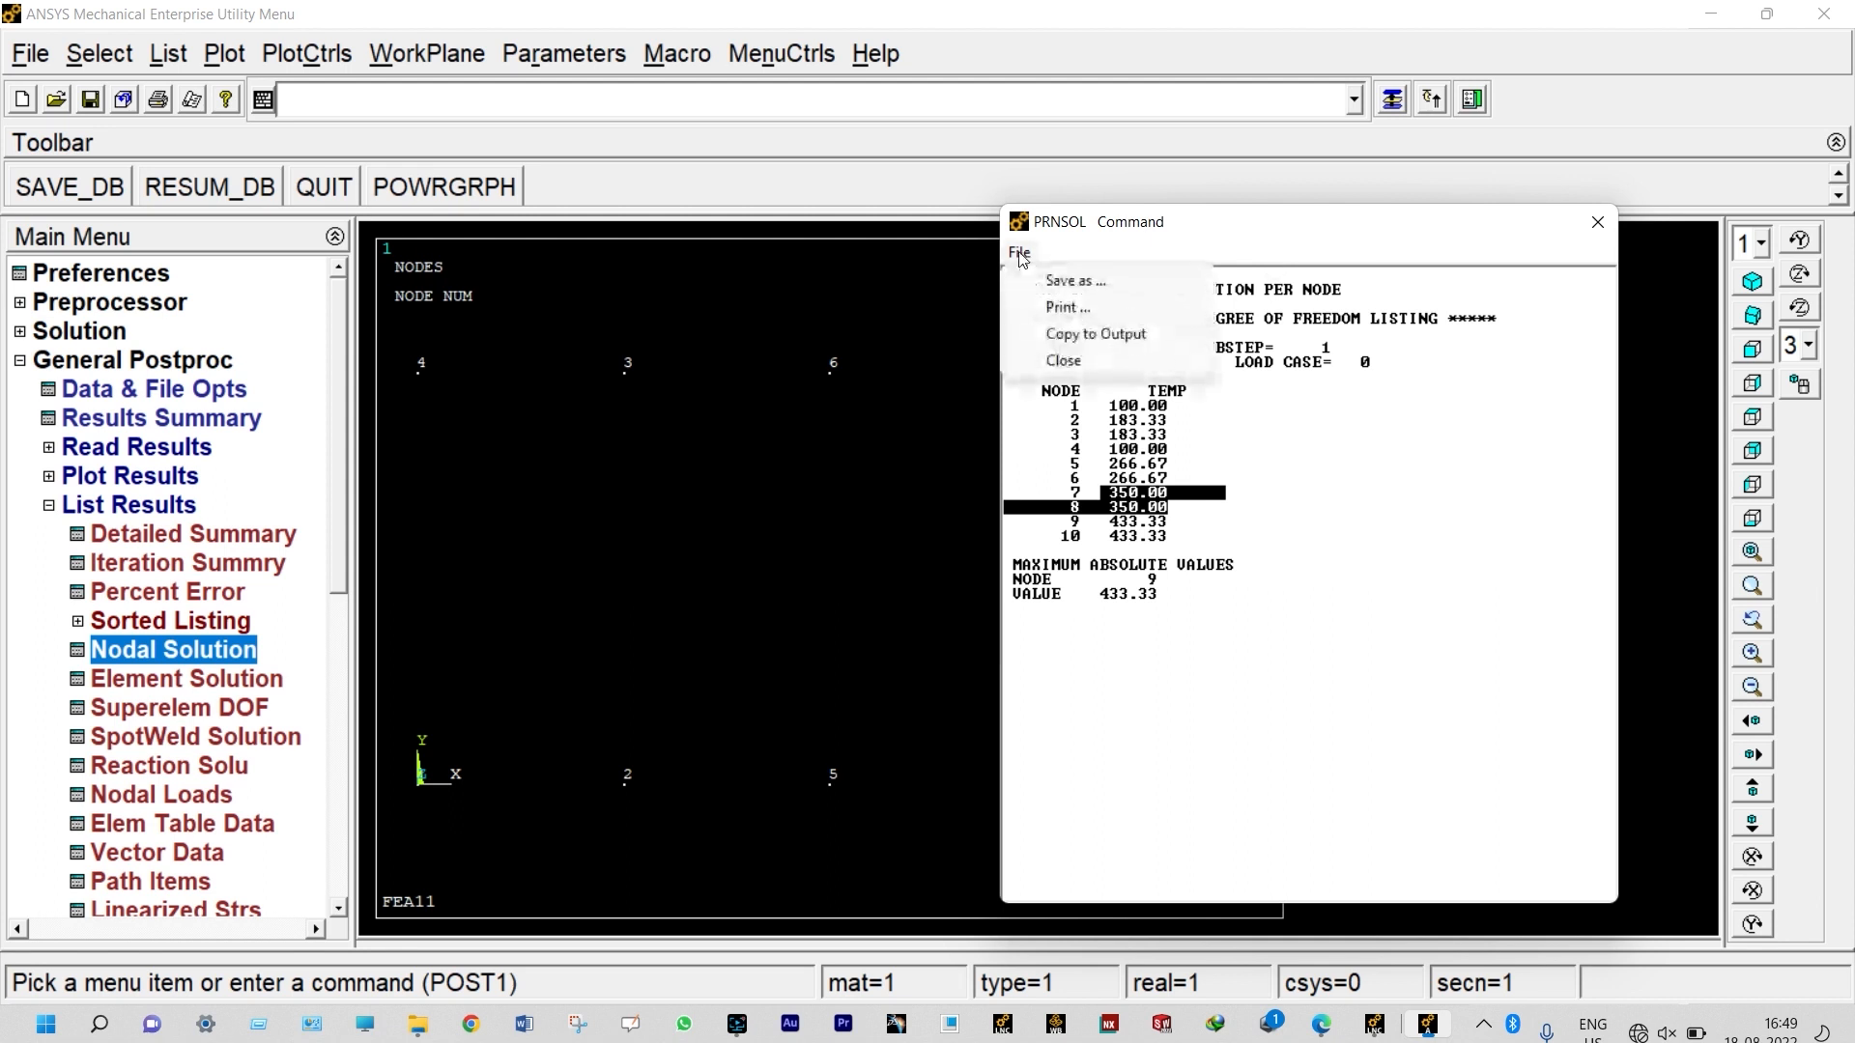
left_click(1064, 281)
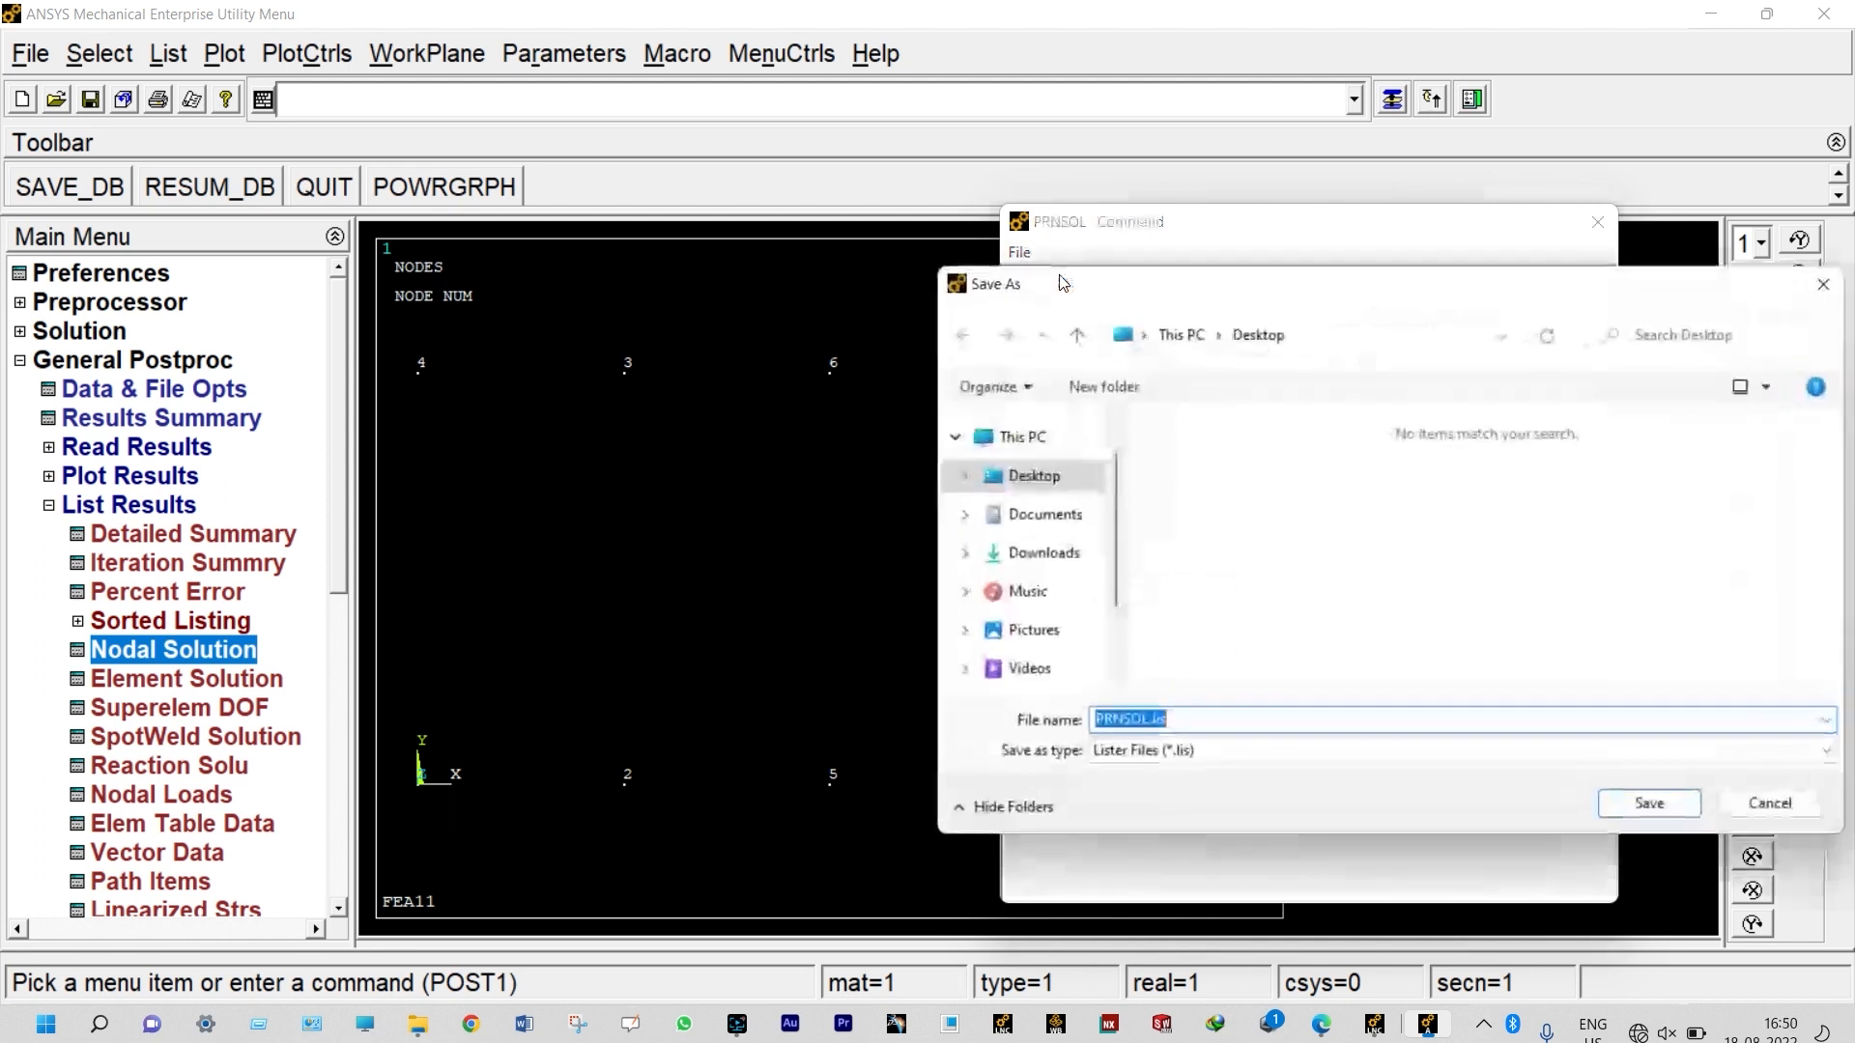
left_click(1626, 802)
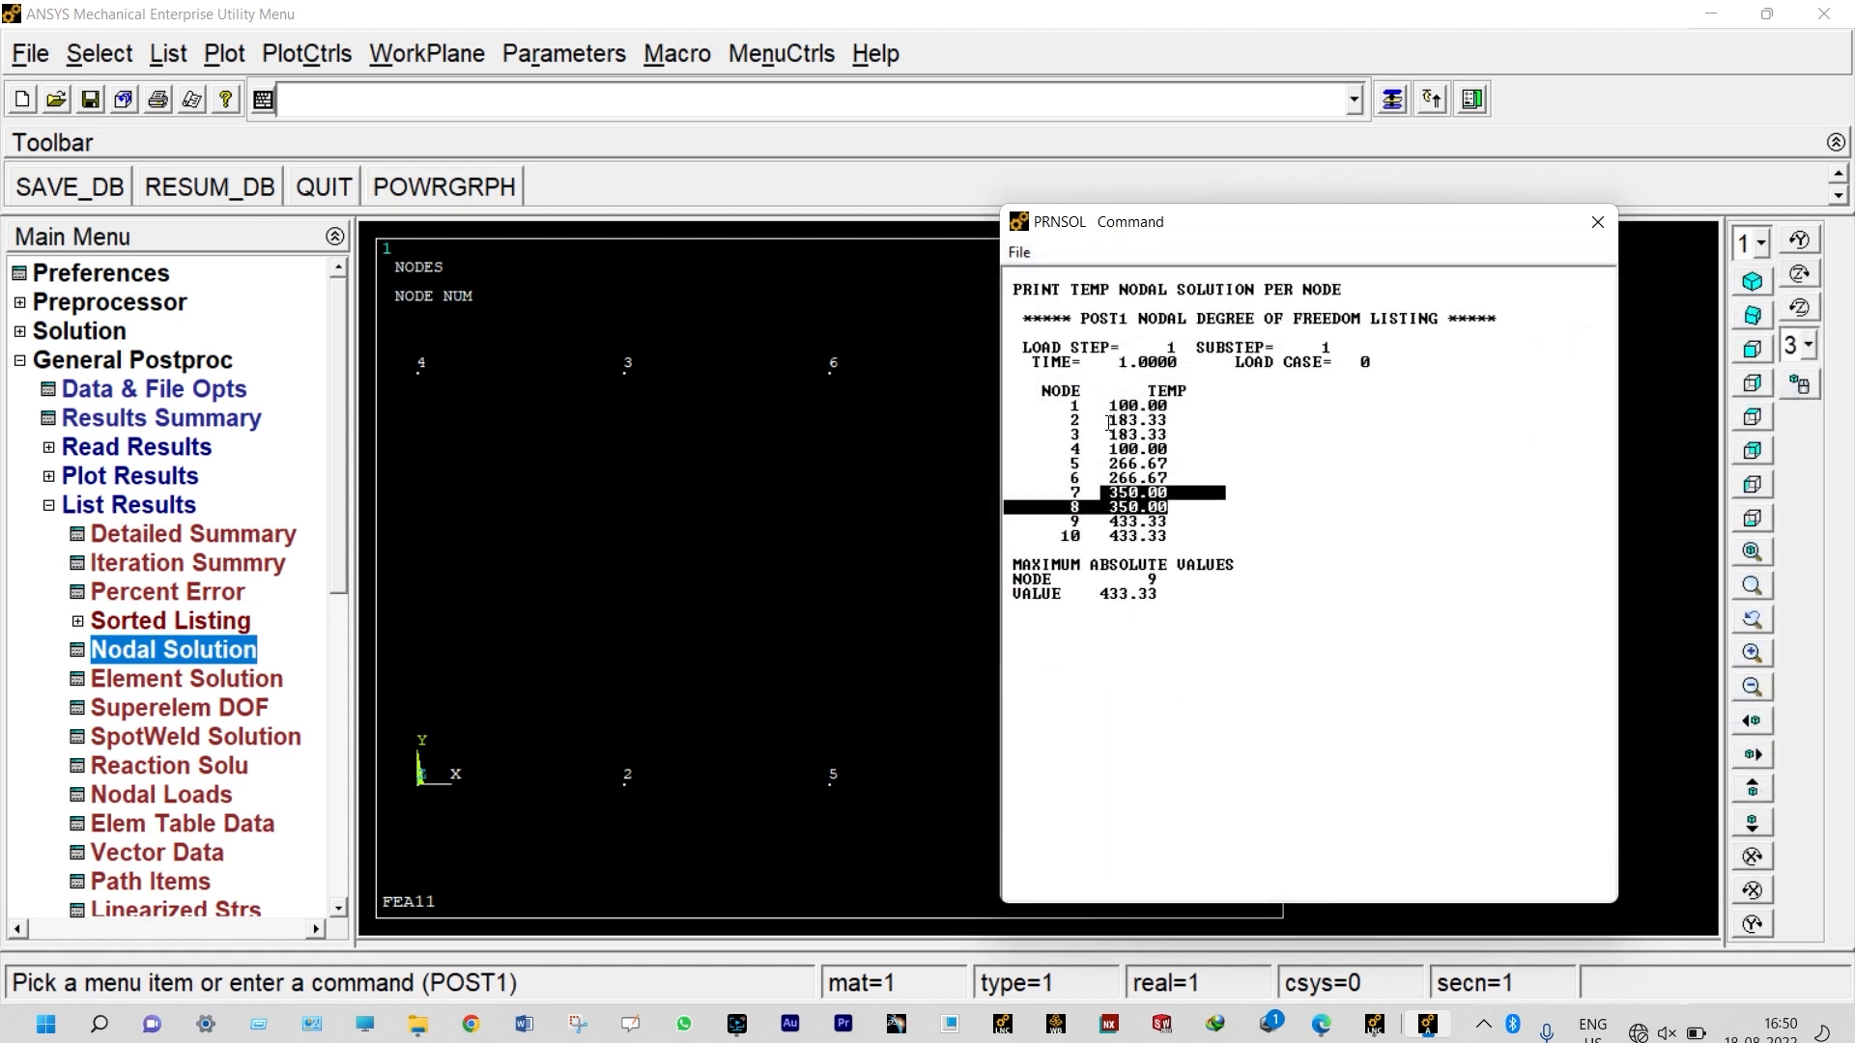
Highlight the temperatures of nodes 2 and 3, then close the listing and start exiting the program
left_click_drag(1109, 423, 1169, 435)
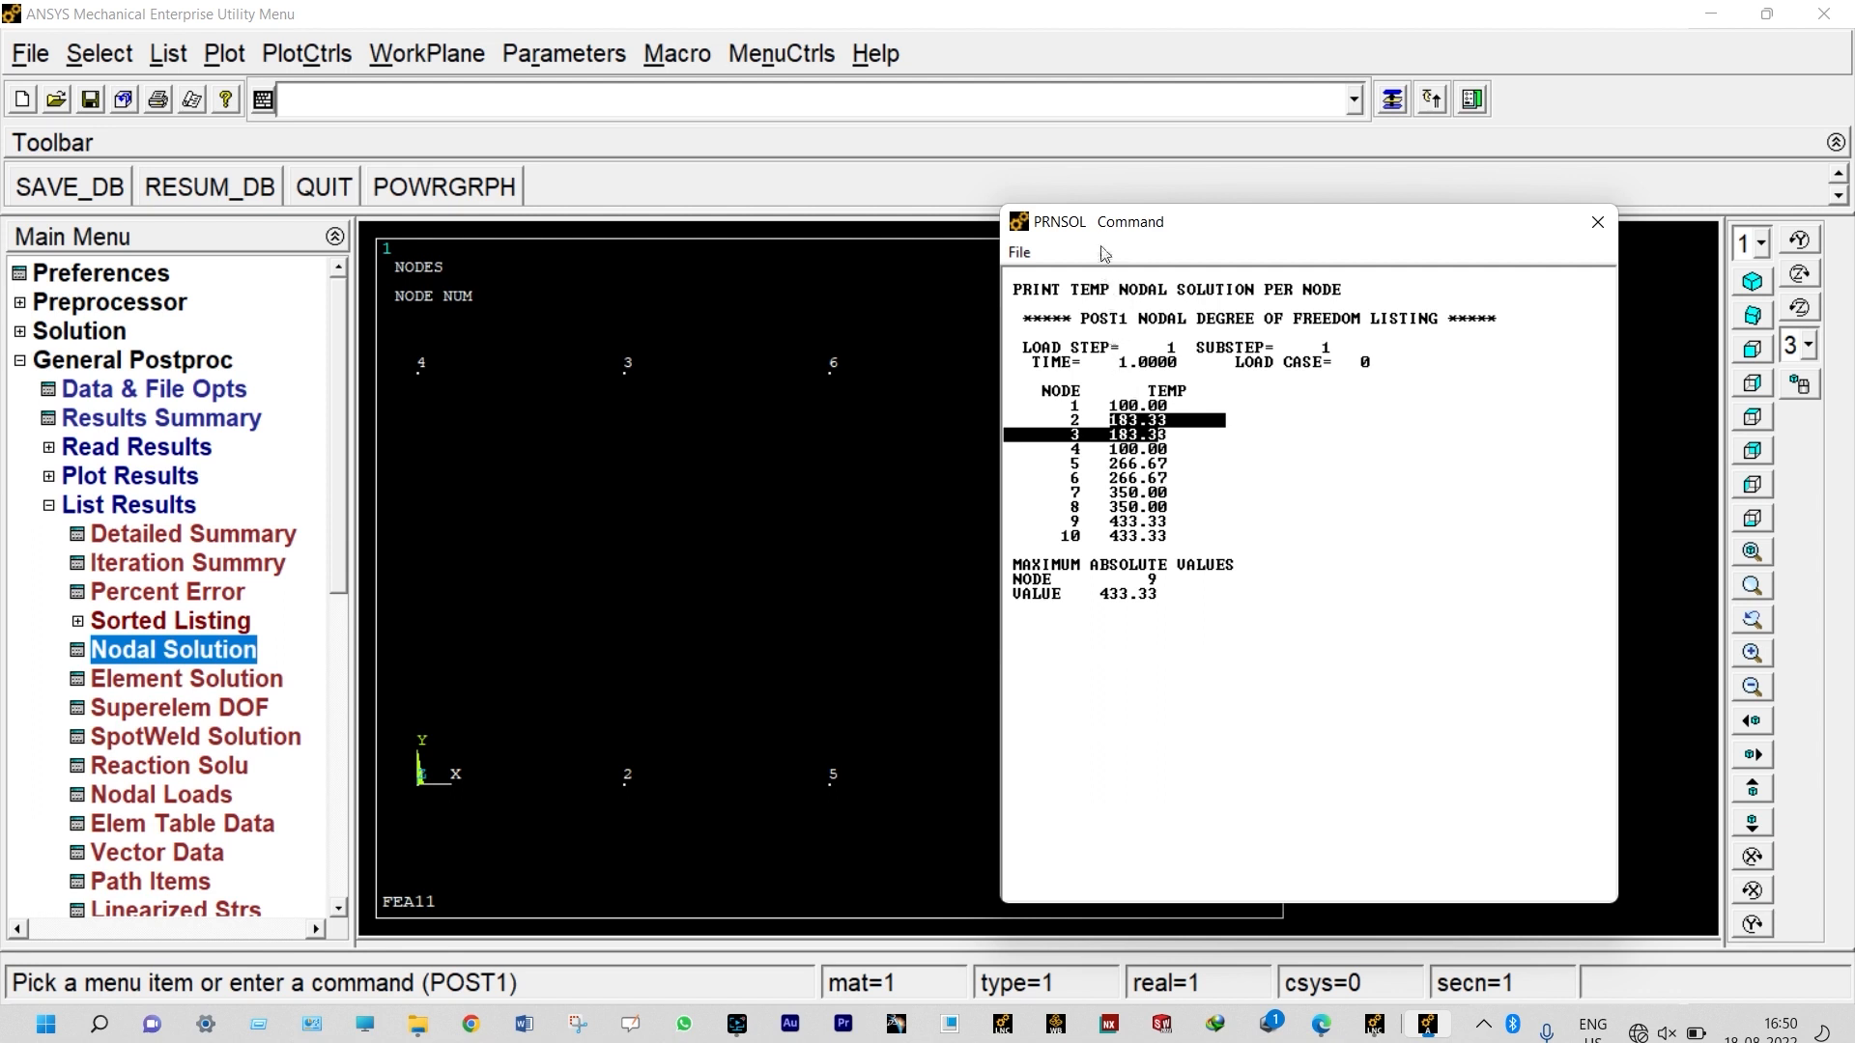
left_click_drag(1123, 234, 1209, 232)
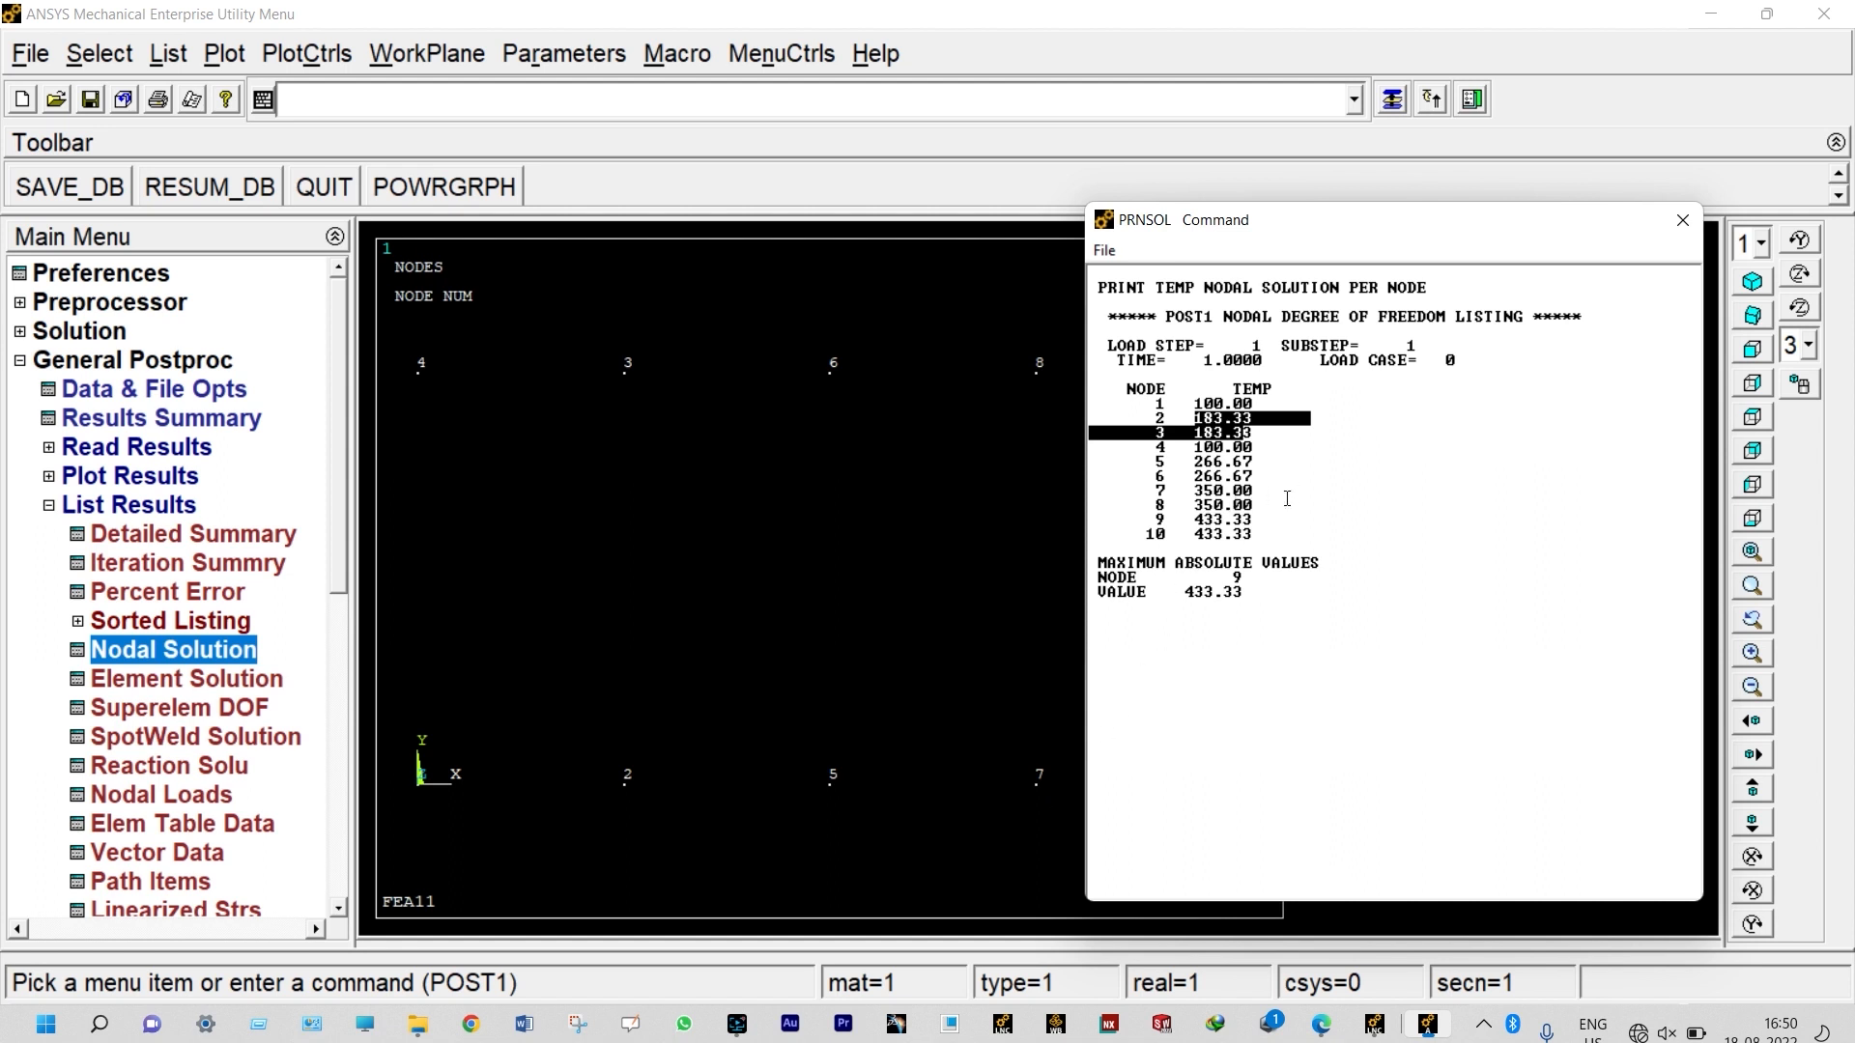
left_click(1682, 220)
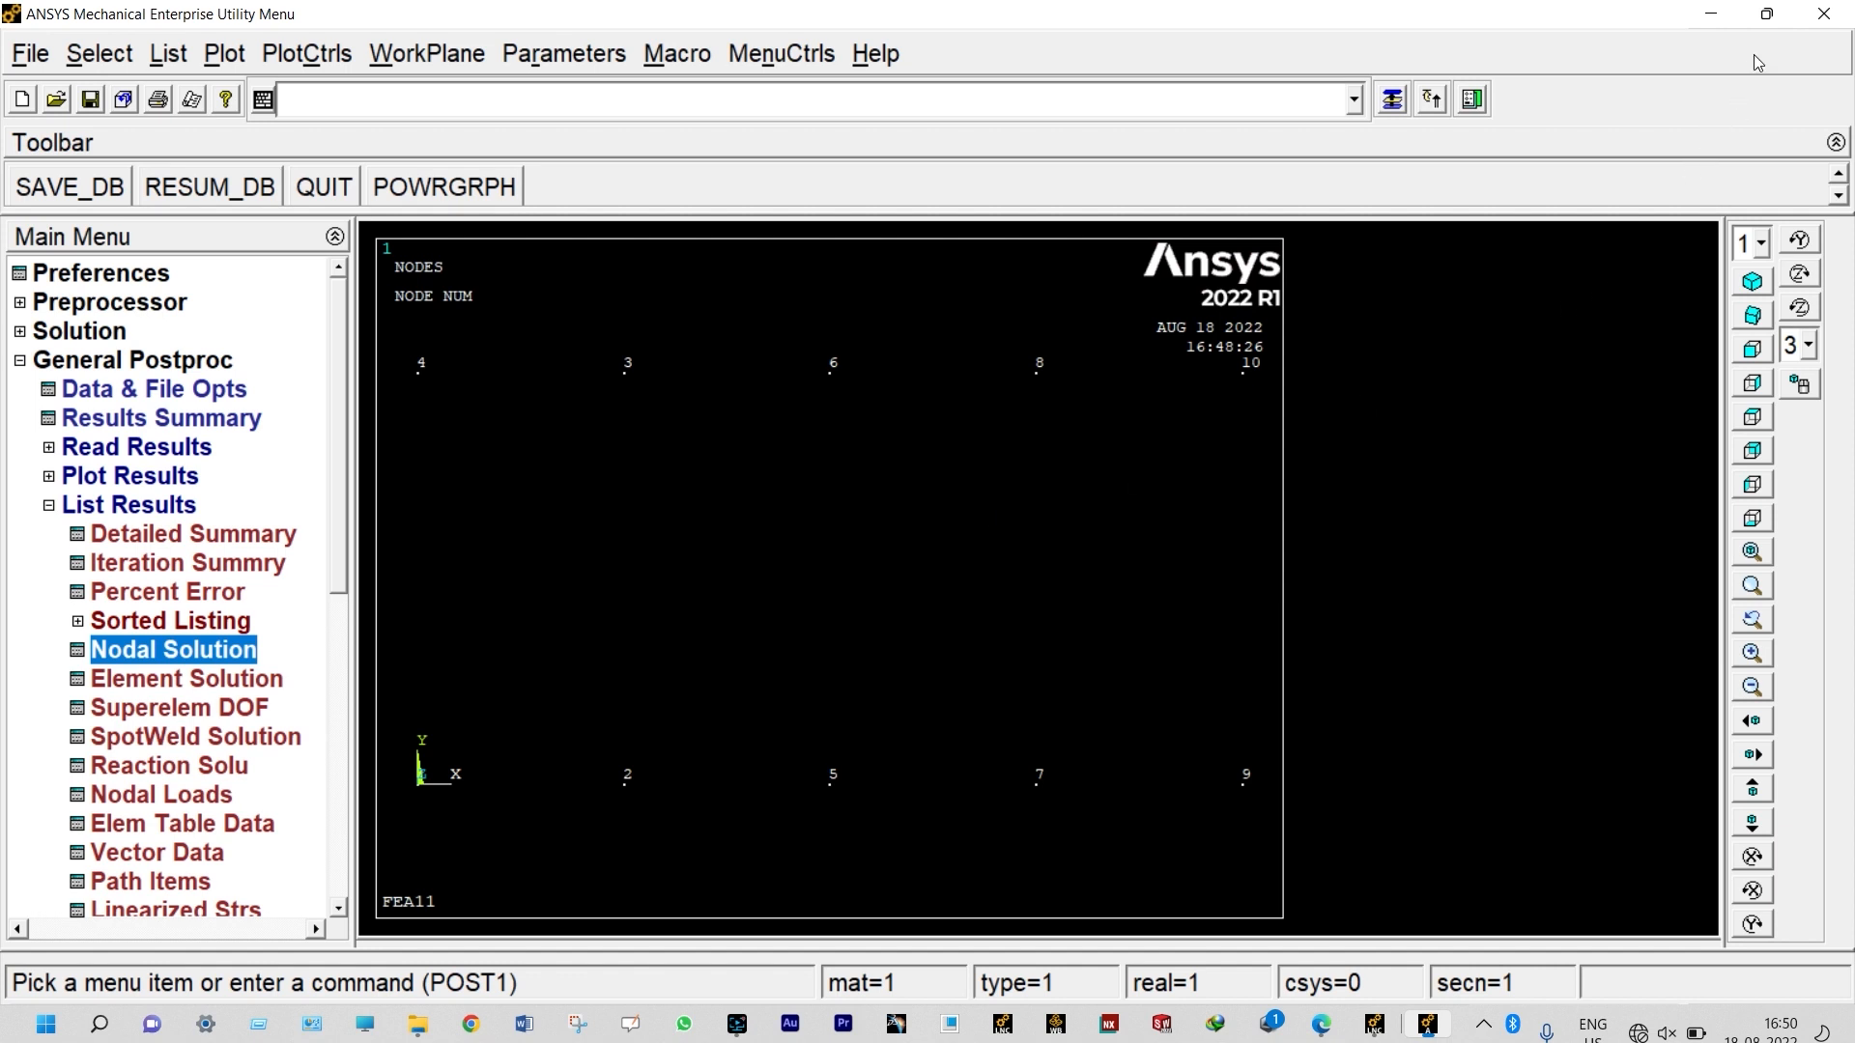
left_click(1809, 29)
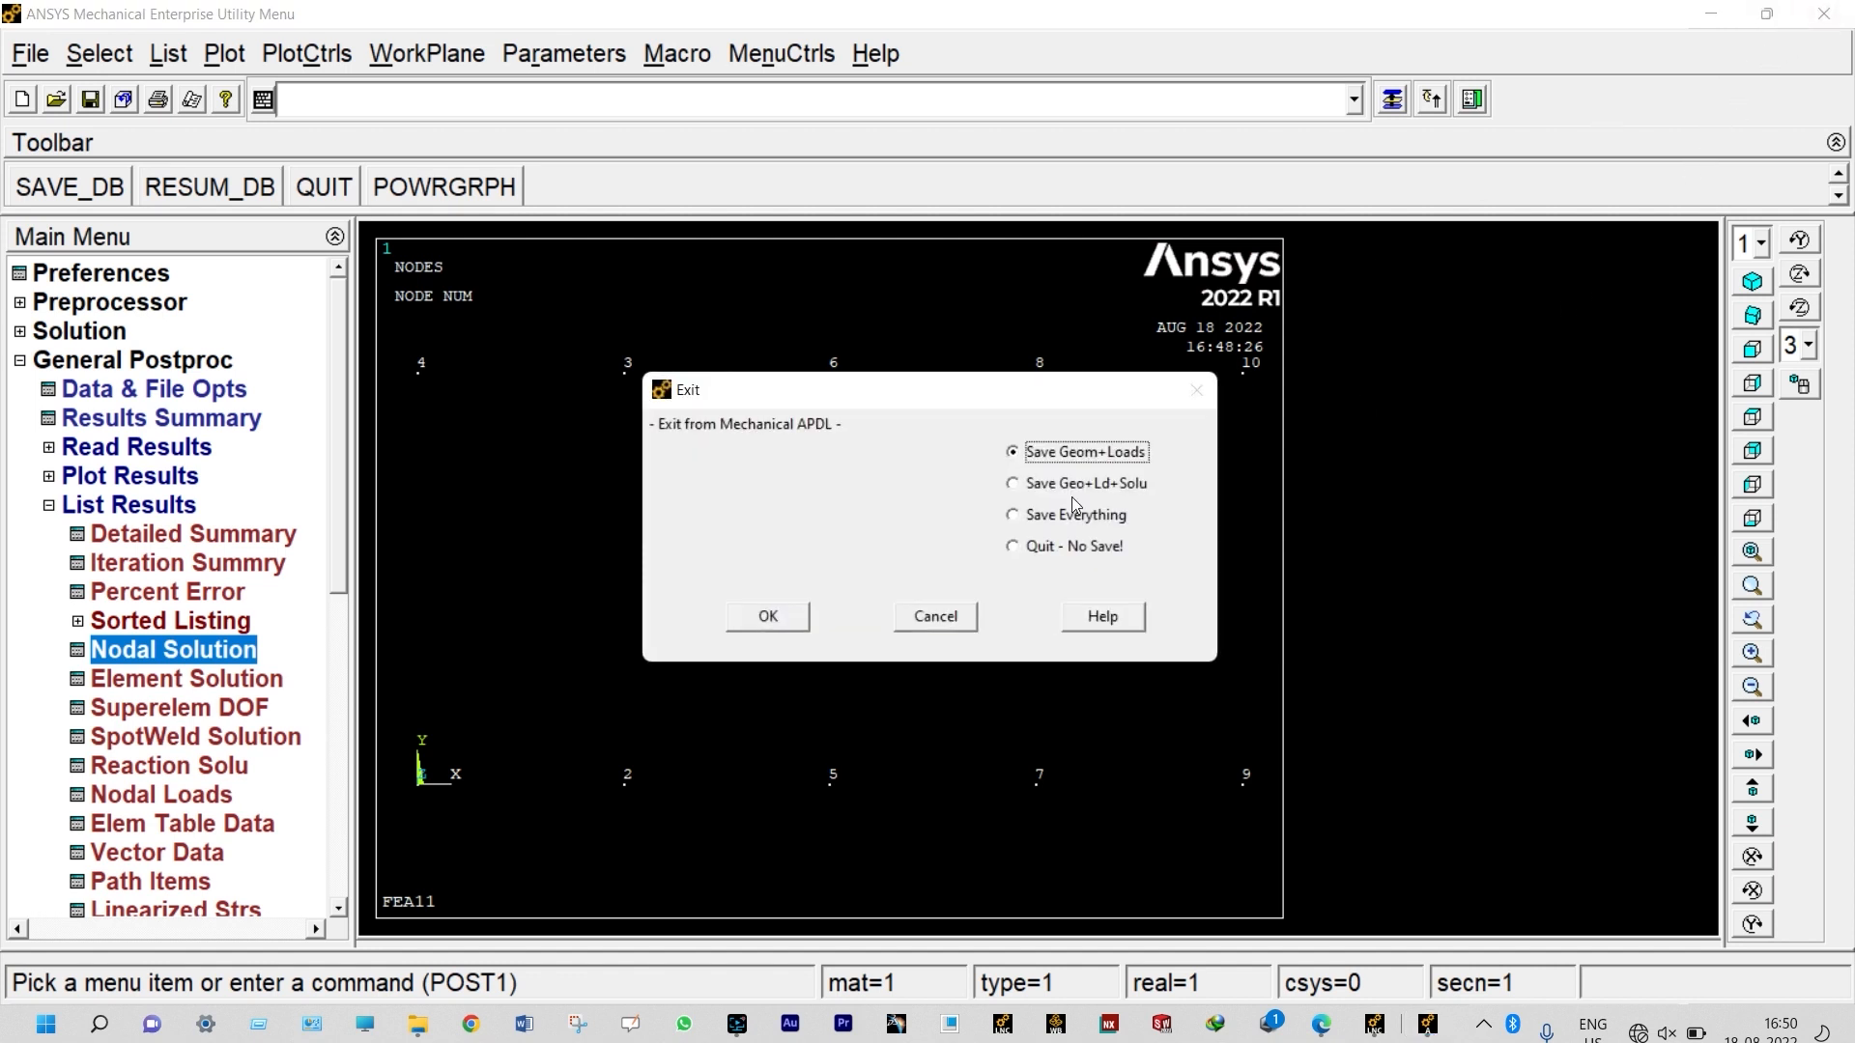